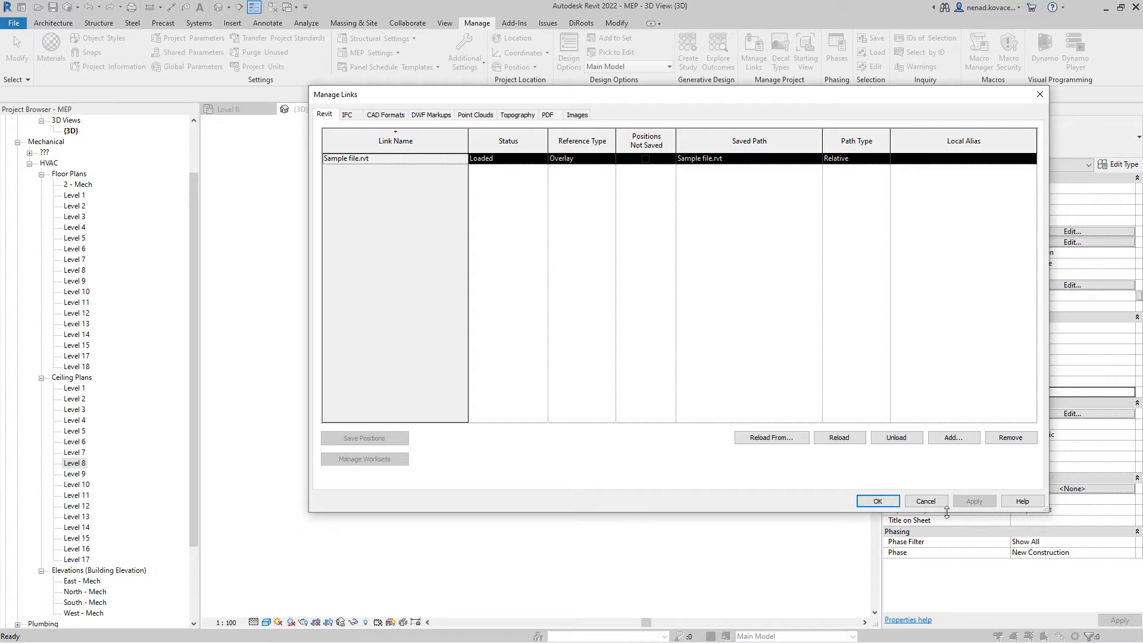
Close the link management dialog without changes and dismiss the save reminder
click(926, 501)
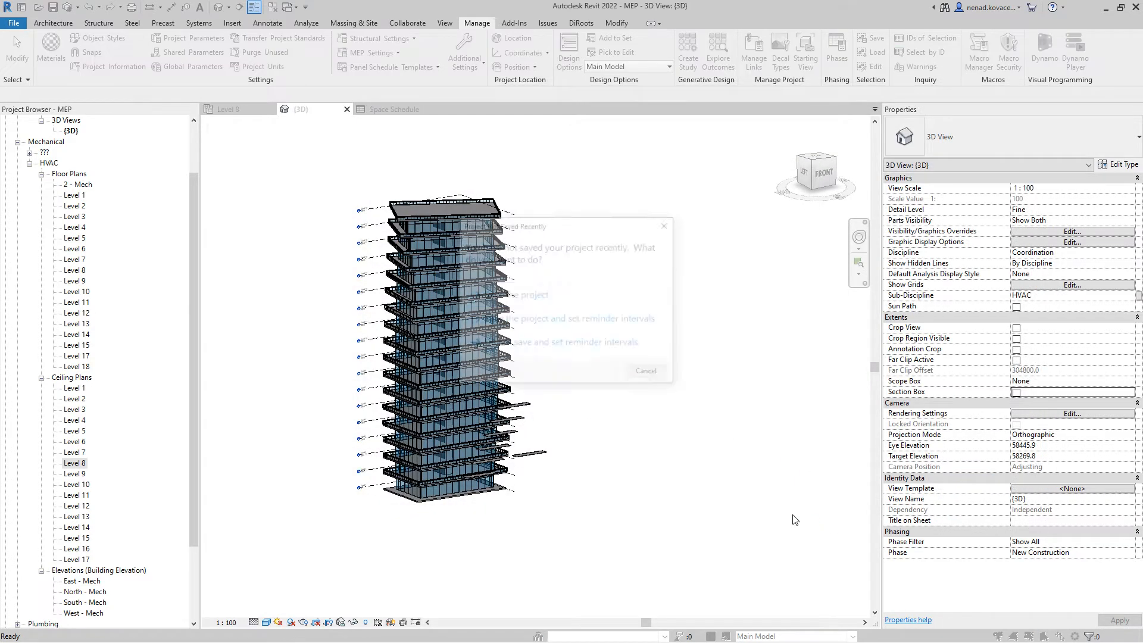
click(649, 374)
Try hiding the linked building model in the 3D view, inspect the remaining elements, and undo the hiding
click(545, 357)
key(e)
key(h)
shift+middle_drag(448, 400, 459, 446)
scroll(384, 286, up, 5)
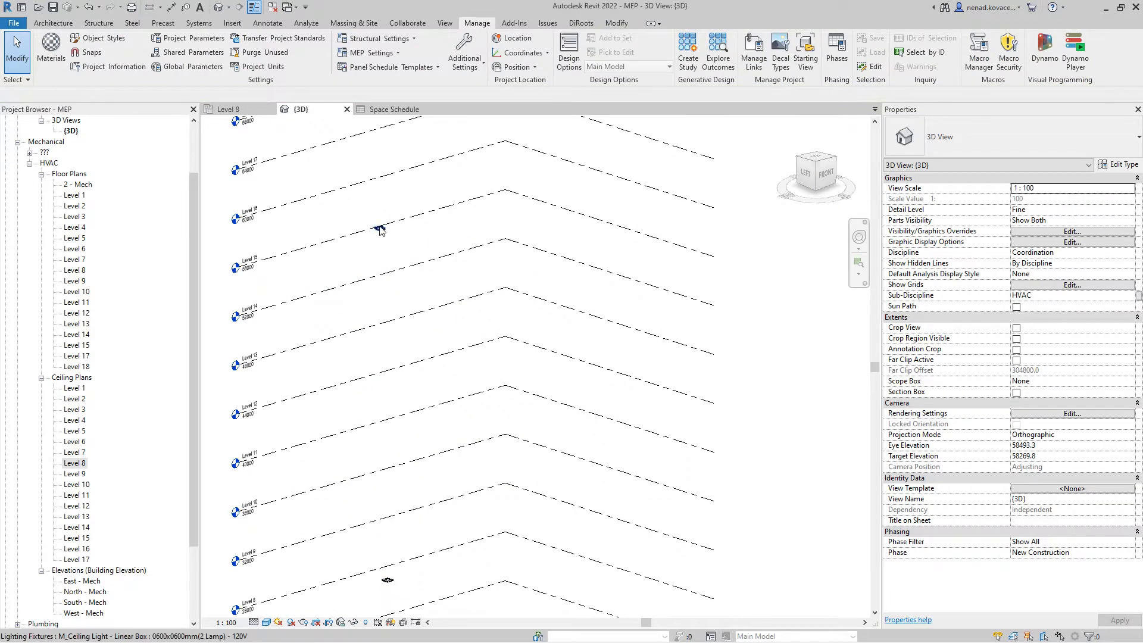
scroll(405, 293, down, 3)
click(88, 7)
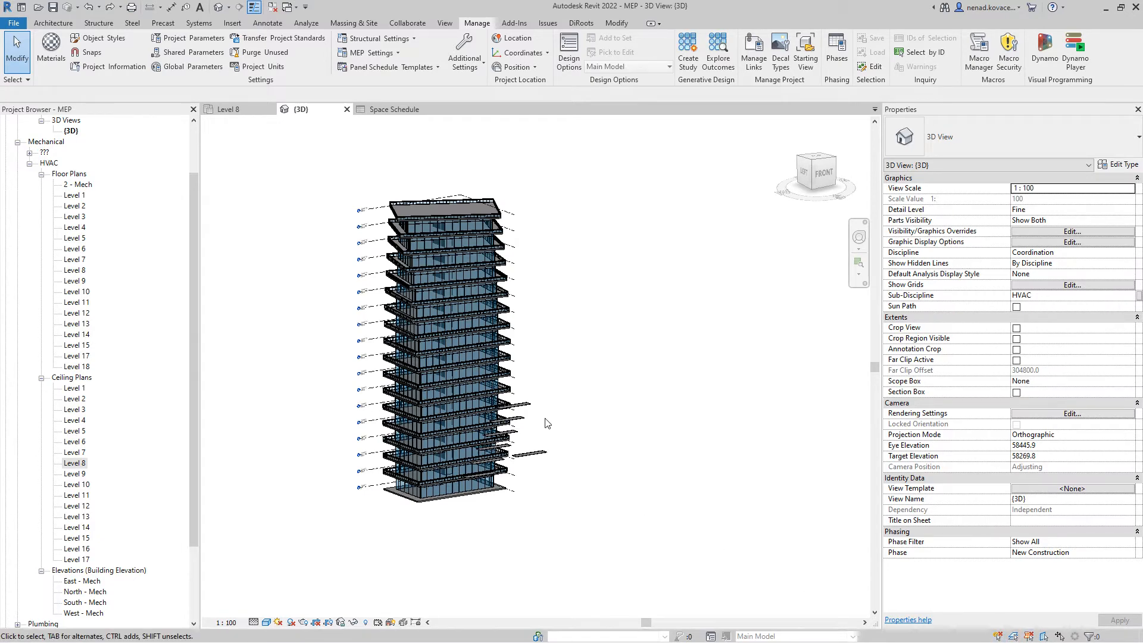
Hide all model categories in the 3D view except Ceilings and Lighting Fixtures
key(v)
key(v)
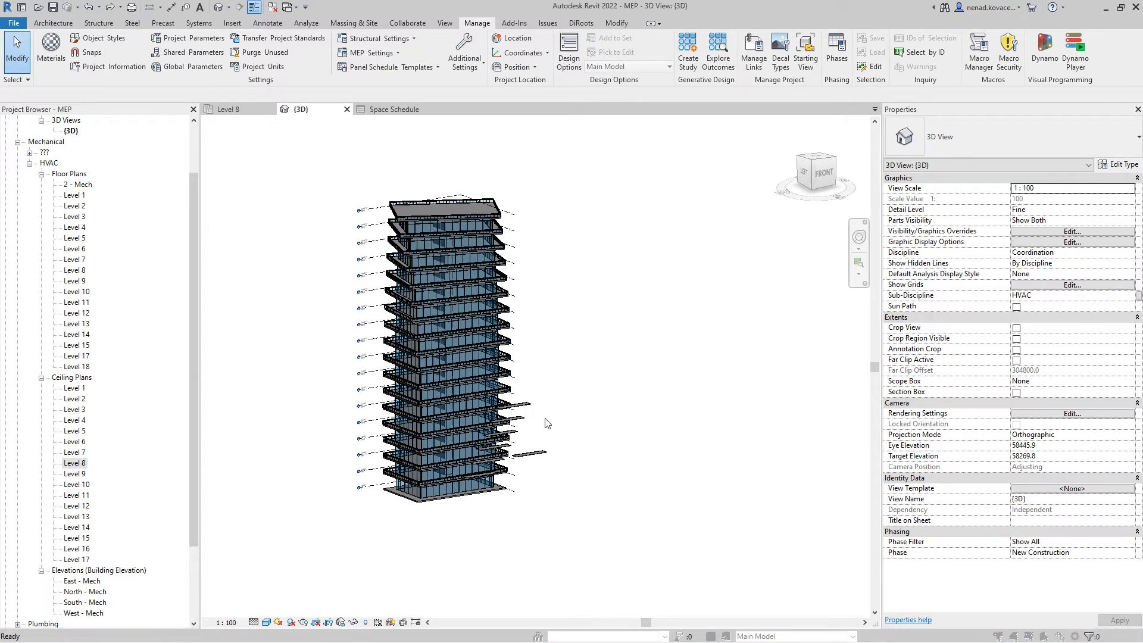
click(555, 465)
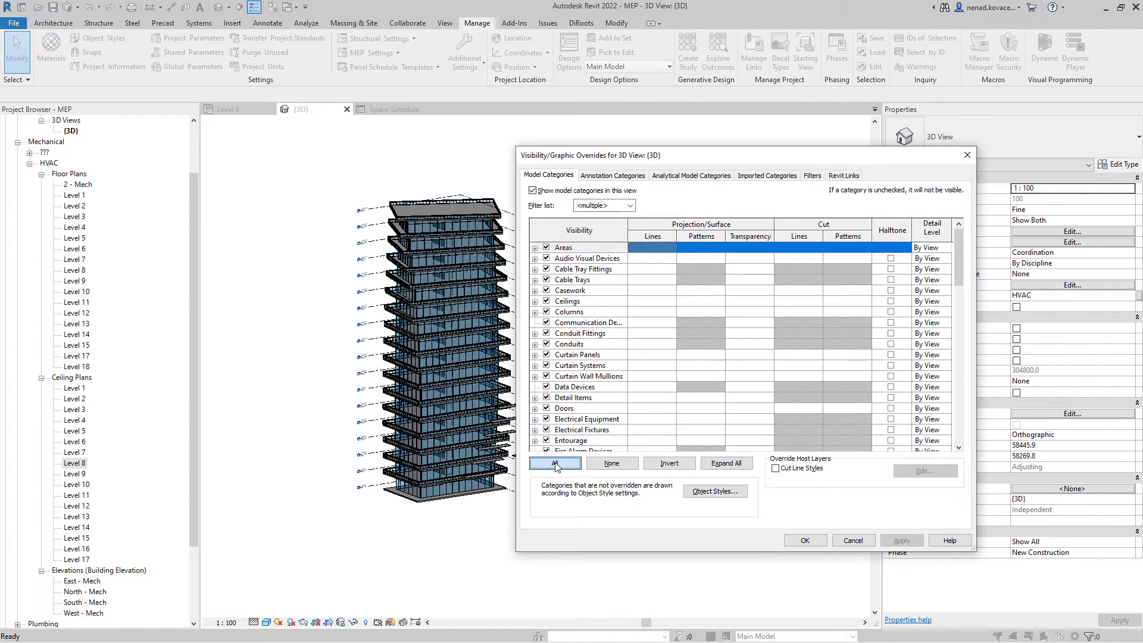
click(546, 441)
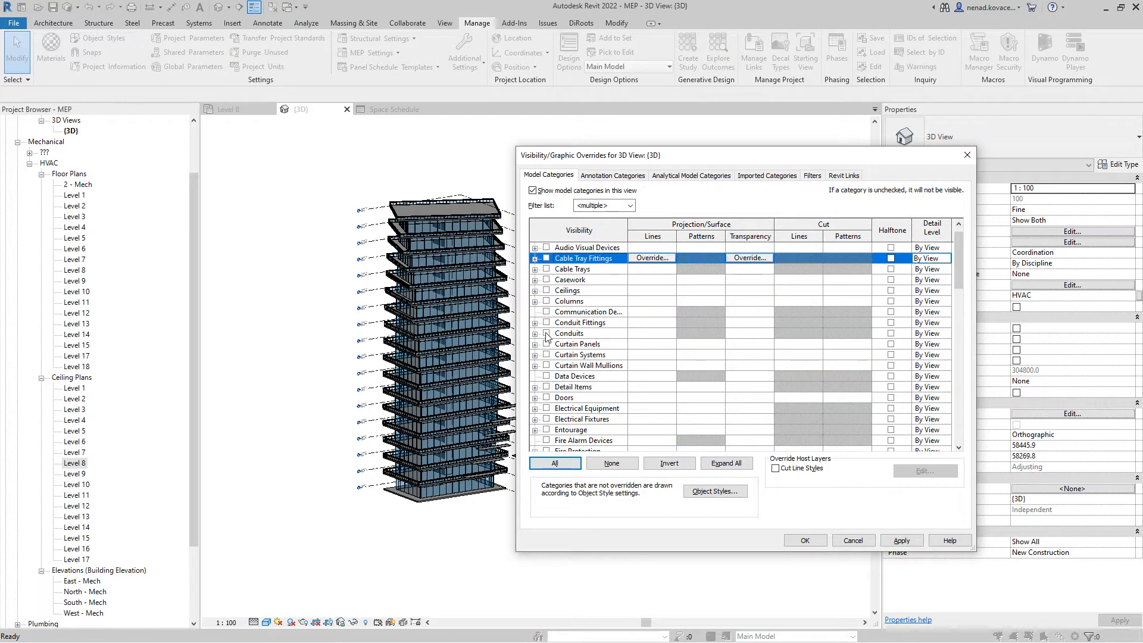
click(546, 291)
click(584, 365)
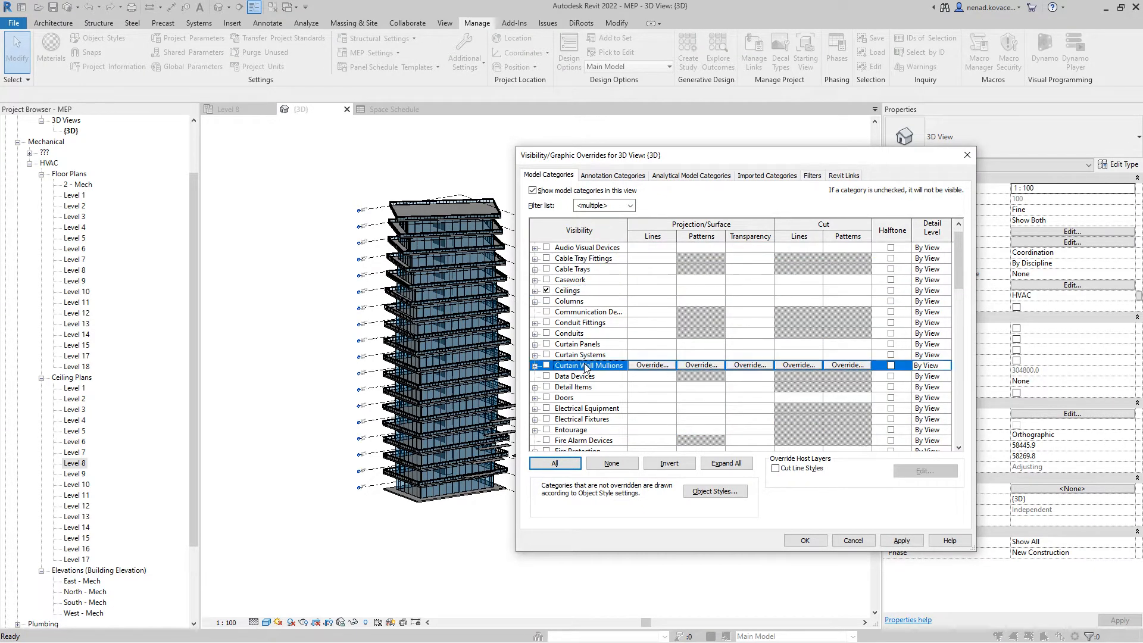
key(l)
scroll(584, 364, down, 5)
click(547, 397)
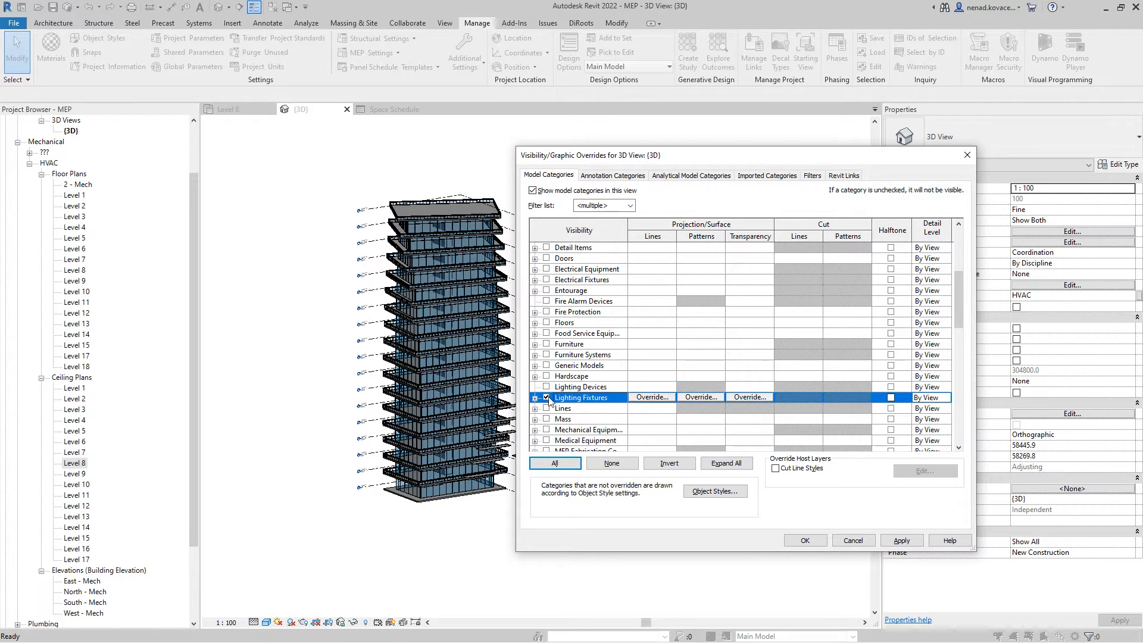
click(805, 541)
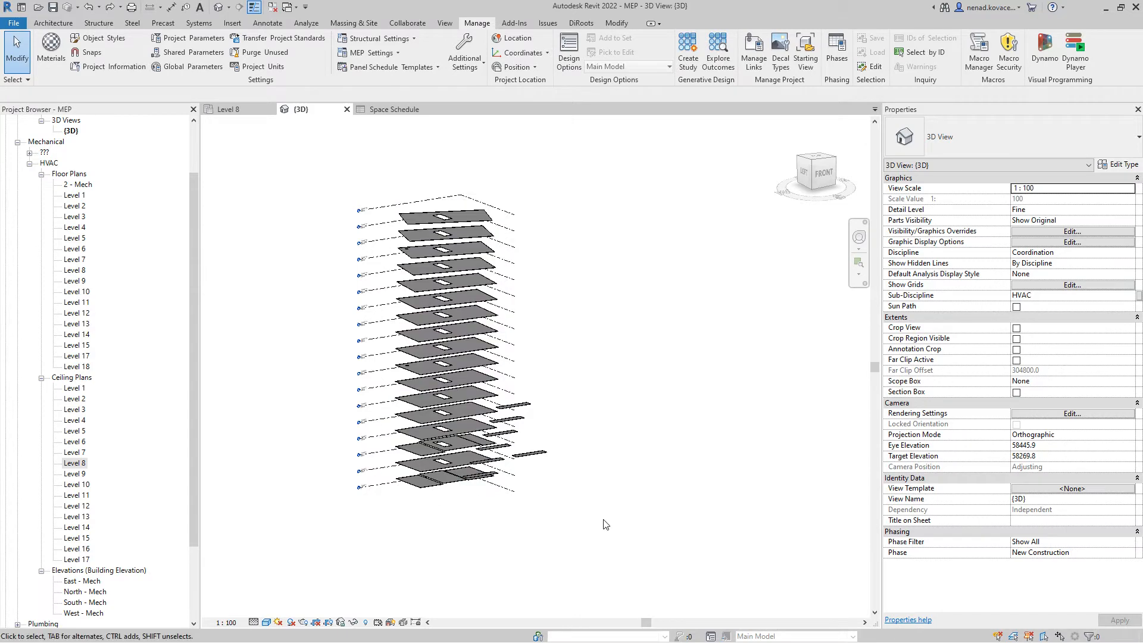
Examine the ceilings and lighting fixtures on the different levels of the tower in the 3D view
scroll(393, 367, up, 5)
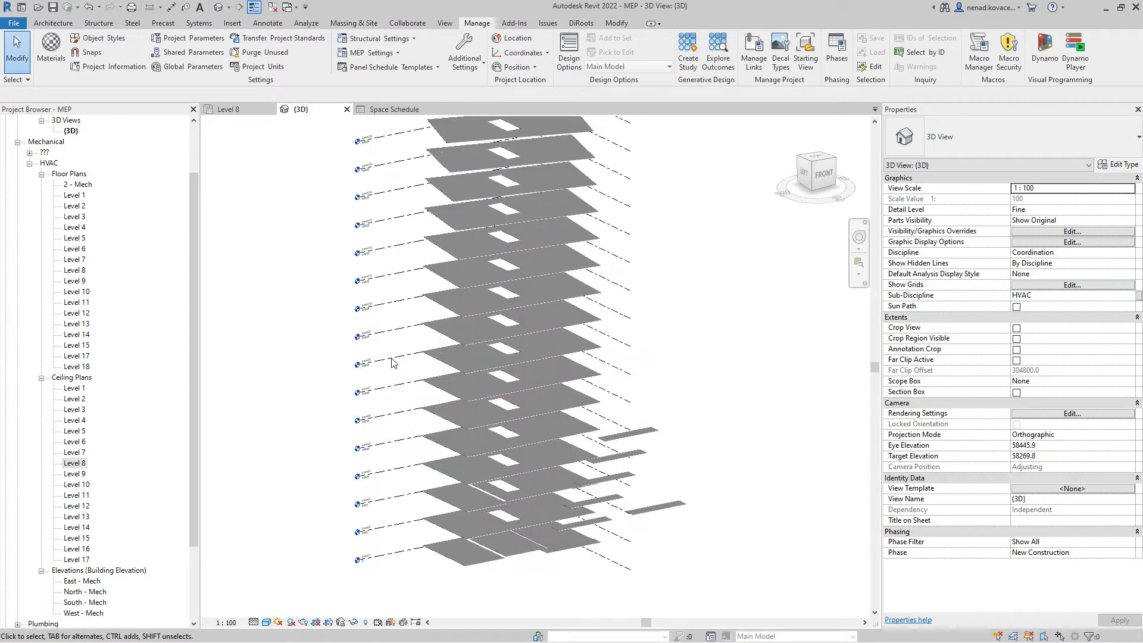
scroll(398, 368, up, 3)
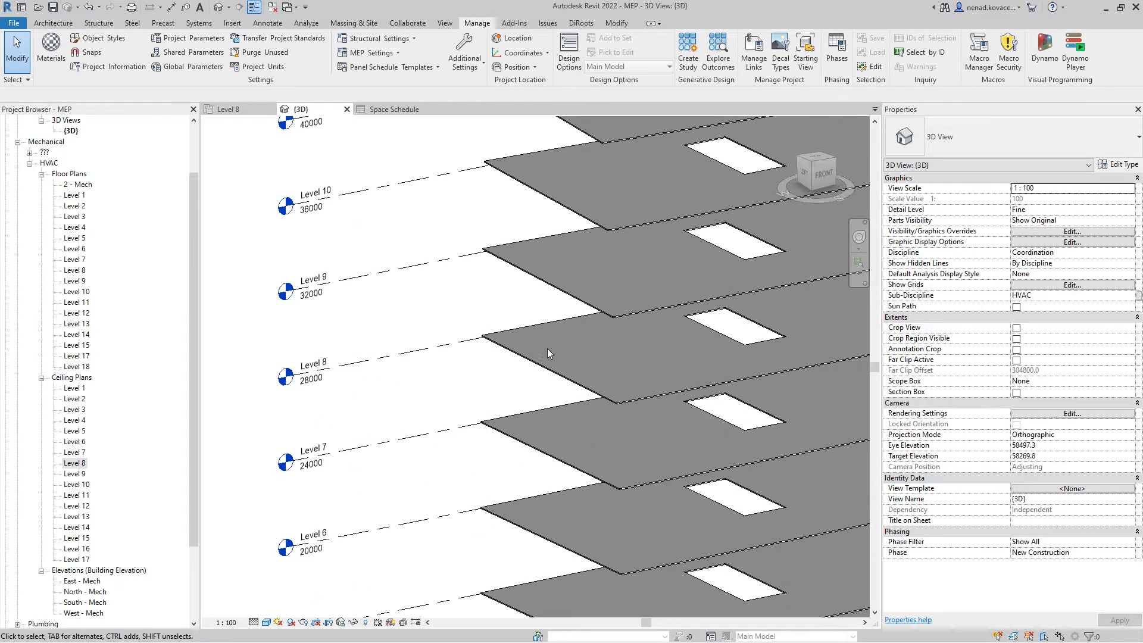
scroll(548, 382, down, 4)
shift+middle_drag(438, 417, 396, 467)
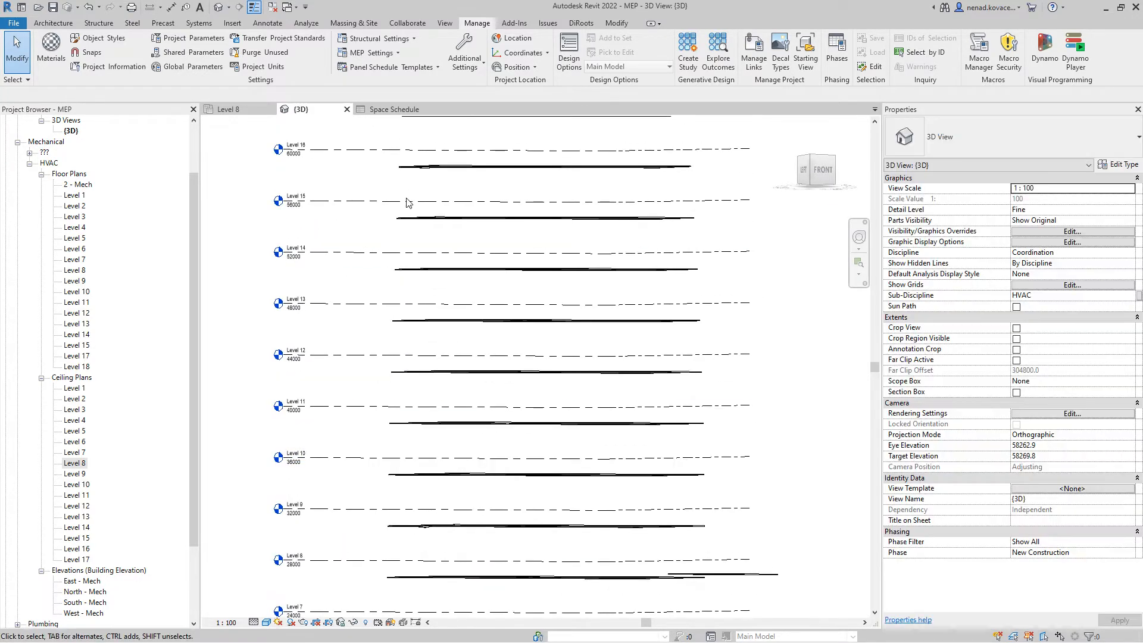
scroll(408, 196, up, 3)
shift+middle_drag(424, 316, 624, 404)
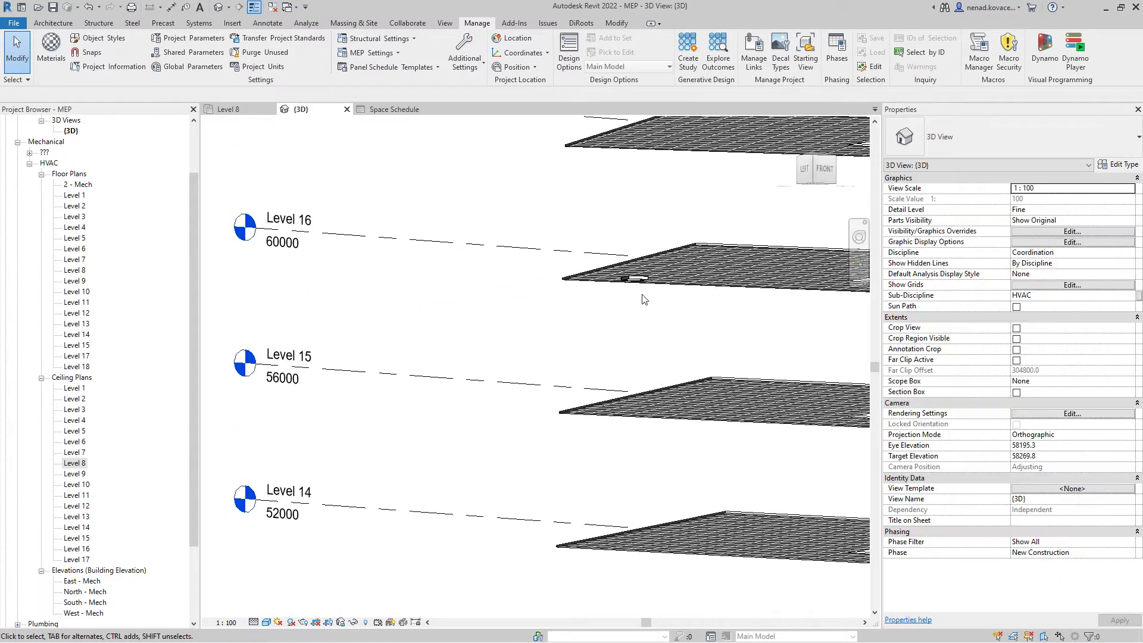
scroll(506, 447, down, 5)
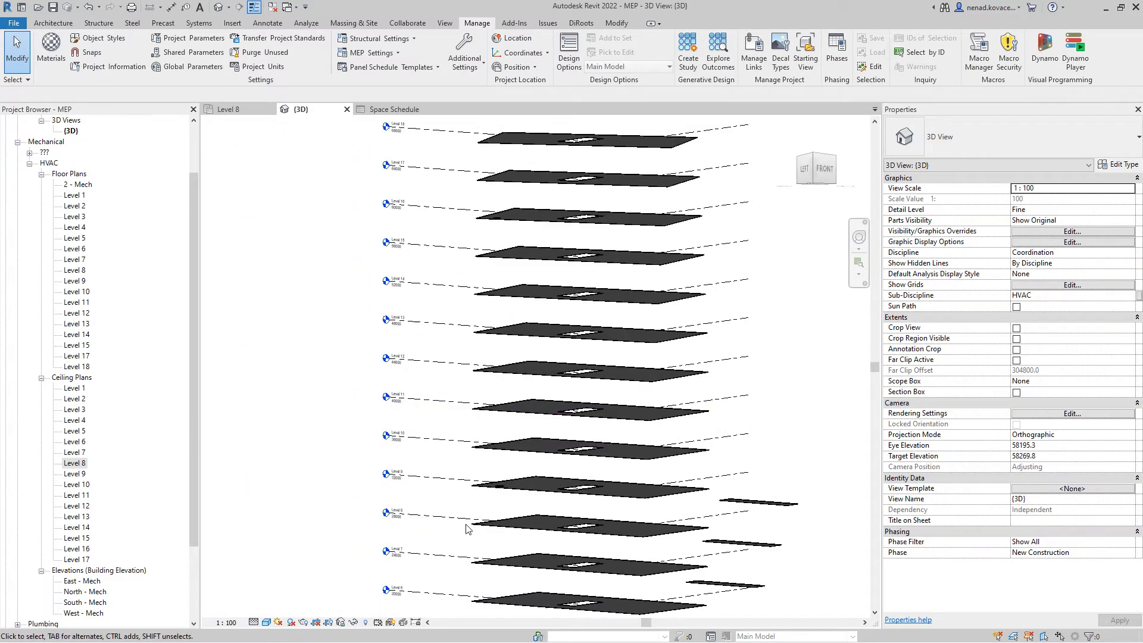
scroll(468, 529, up, 3)
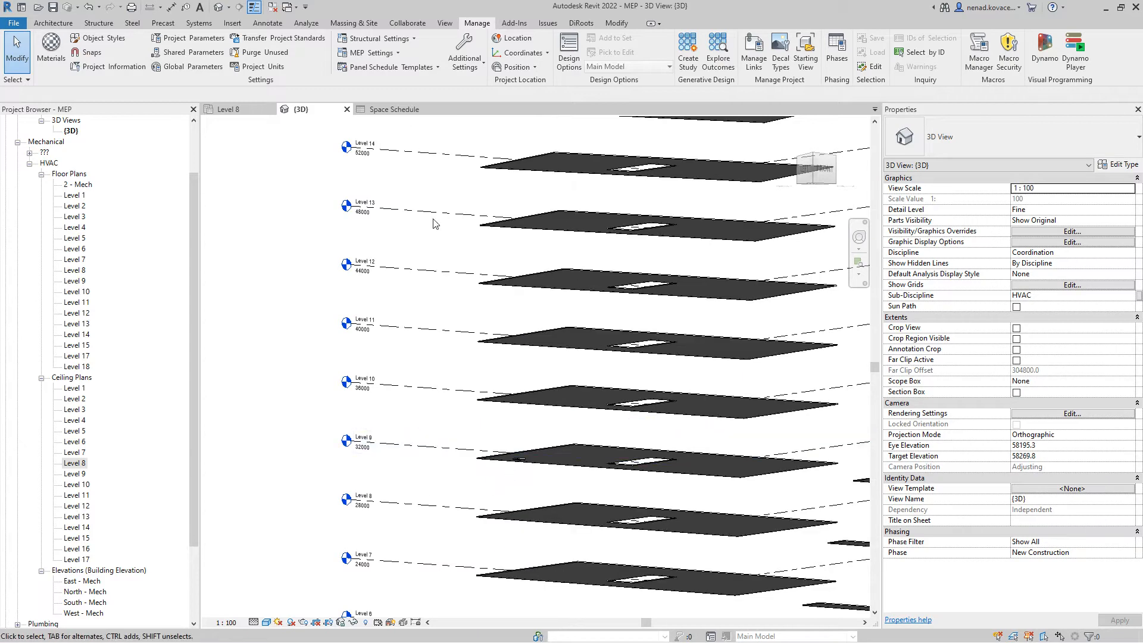
scroll(434, 223, down, 5)
shift+middle_drag(684, 369, 701, 439)
shift+middle_drag(396, 196, 393, 179)
Close the 3D view and tile the Level 8 ceiling plan beside the Space Schedule
click(236, 110)
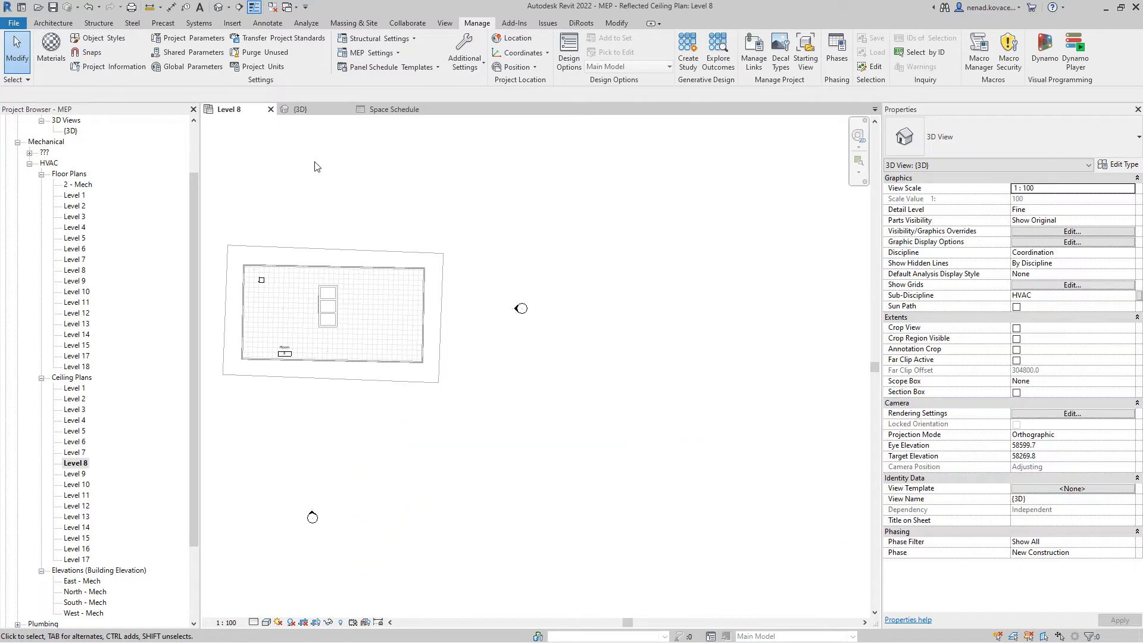
click(343, 109)
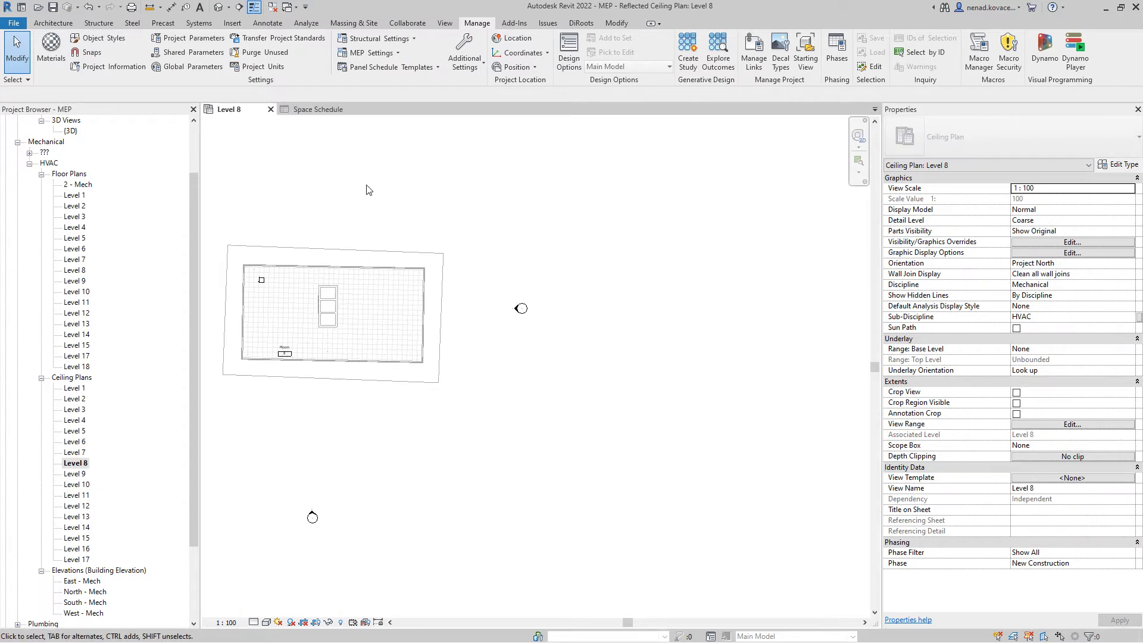
key(w)
key(t)
Widen the Space Schedule's Average Estimated Illumination column to fit its heading, and return to the Level 8 ceiling plan
scroll(244, 296, up, 3)
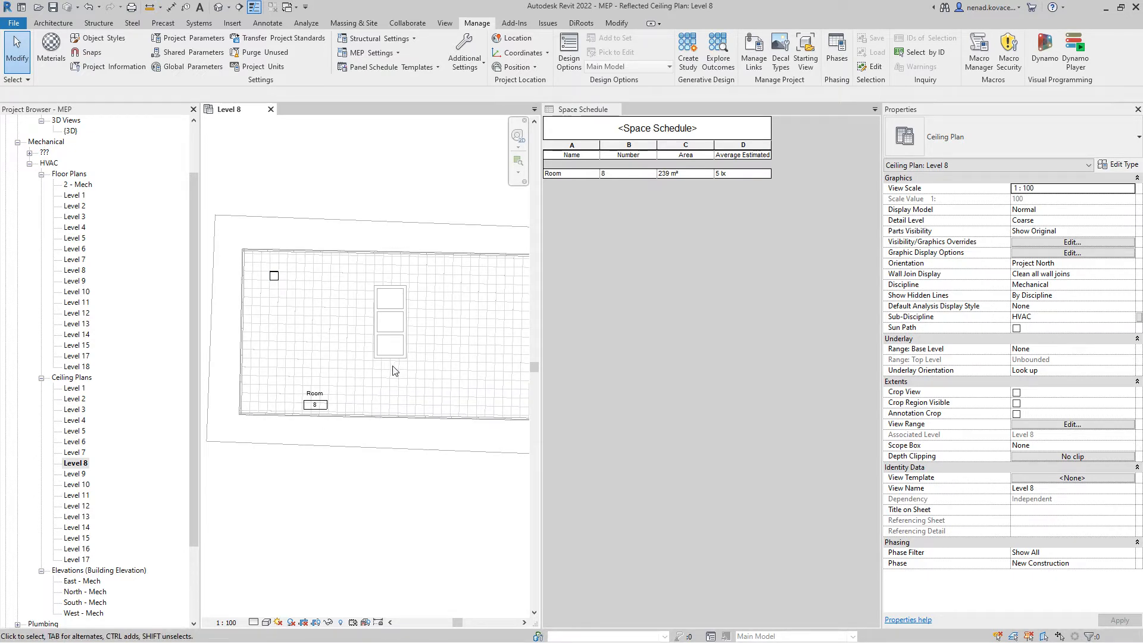
scroll(262, 336, down, 2)
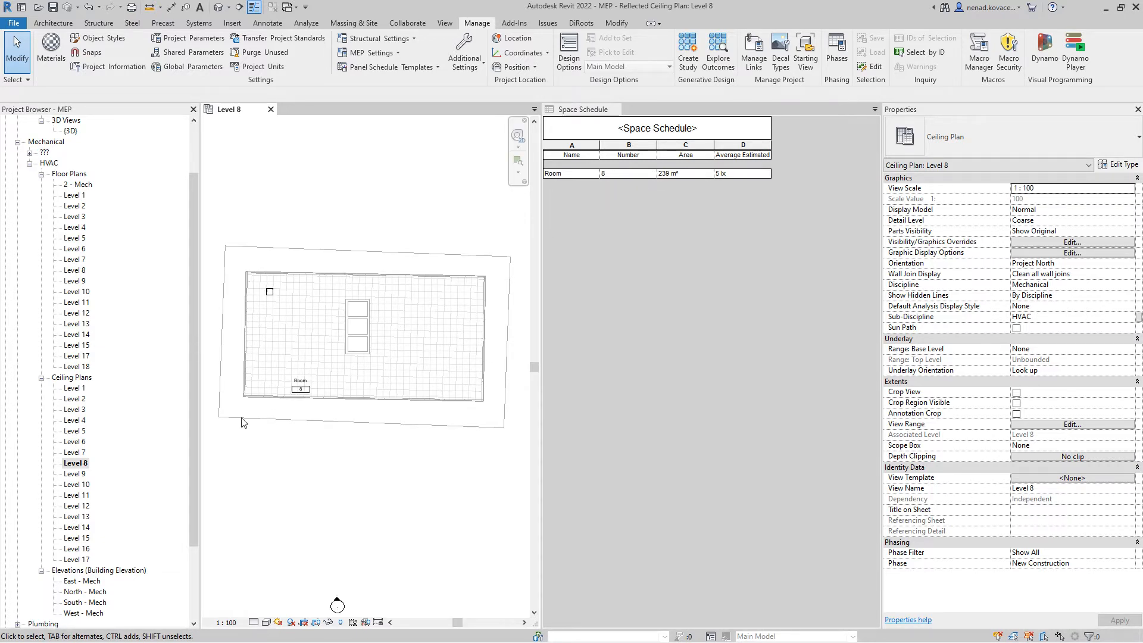
scroll(258, 405, up, 1)
scroll(304, 382, down, 1)
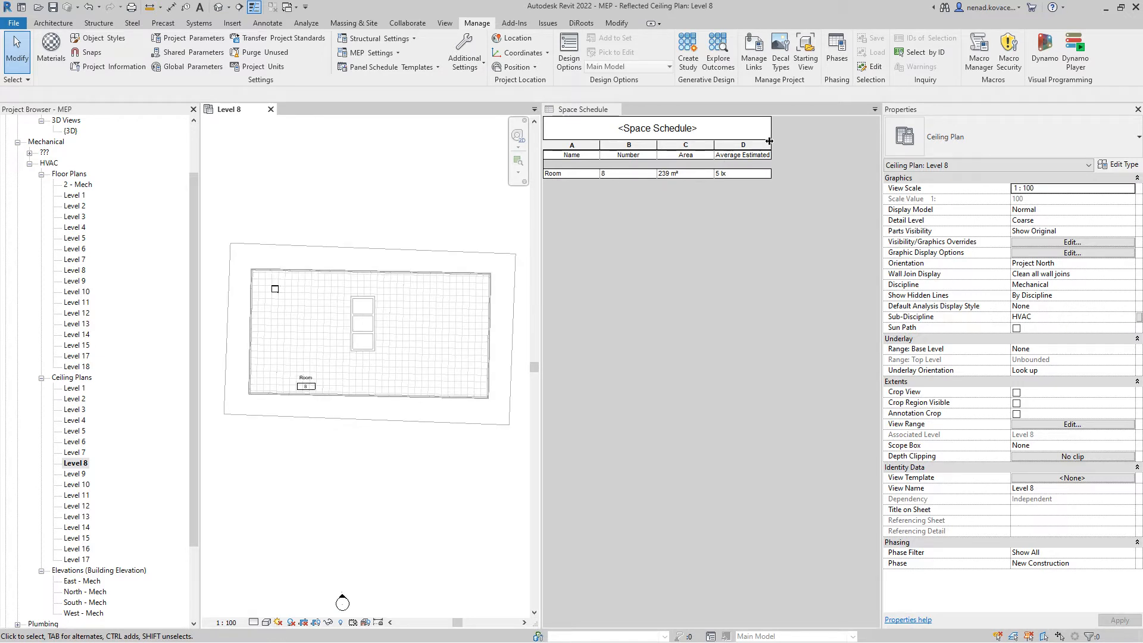
drag(769, 144, 824, 144)
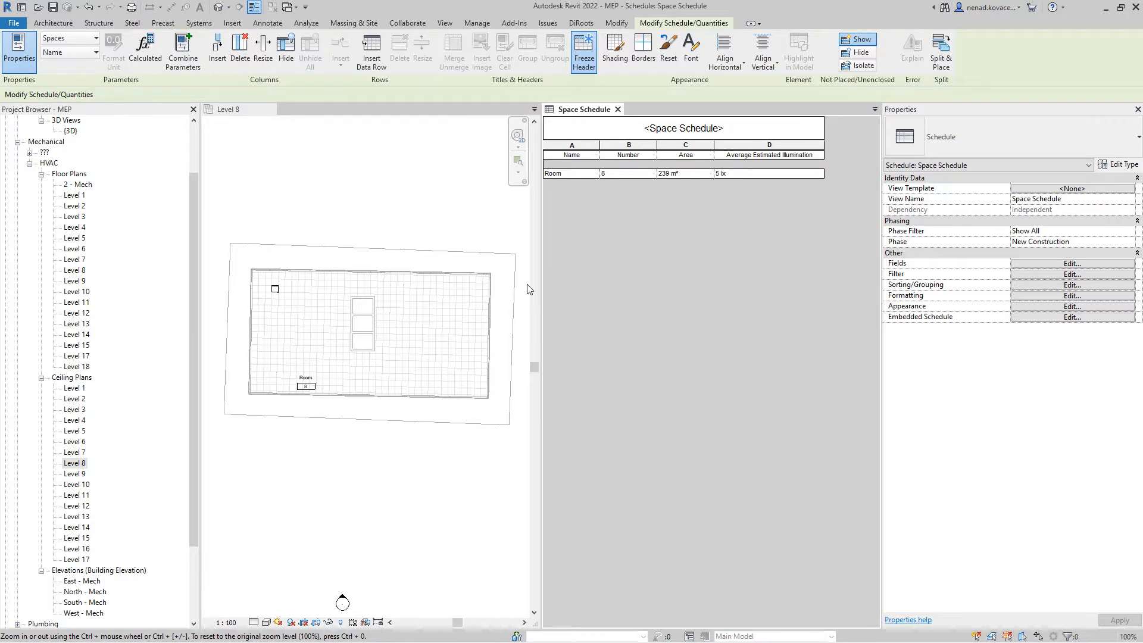
click(303, 255)
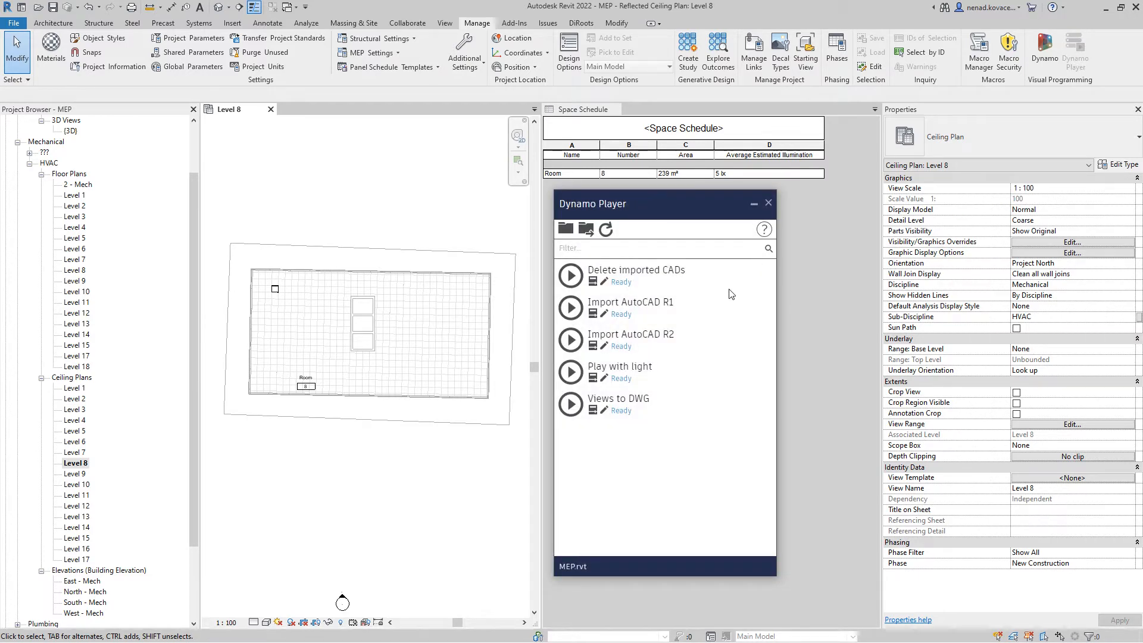
Open the inputs of the Play with light script and assign the Level 8 ceiling light as its lighting fixture
click(594, 380)
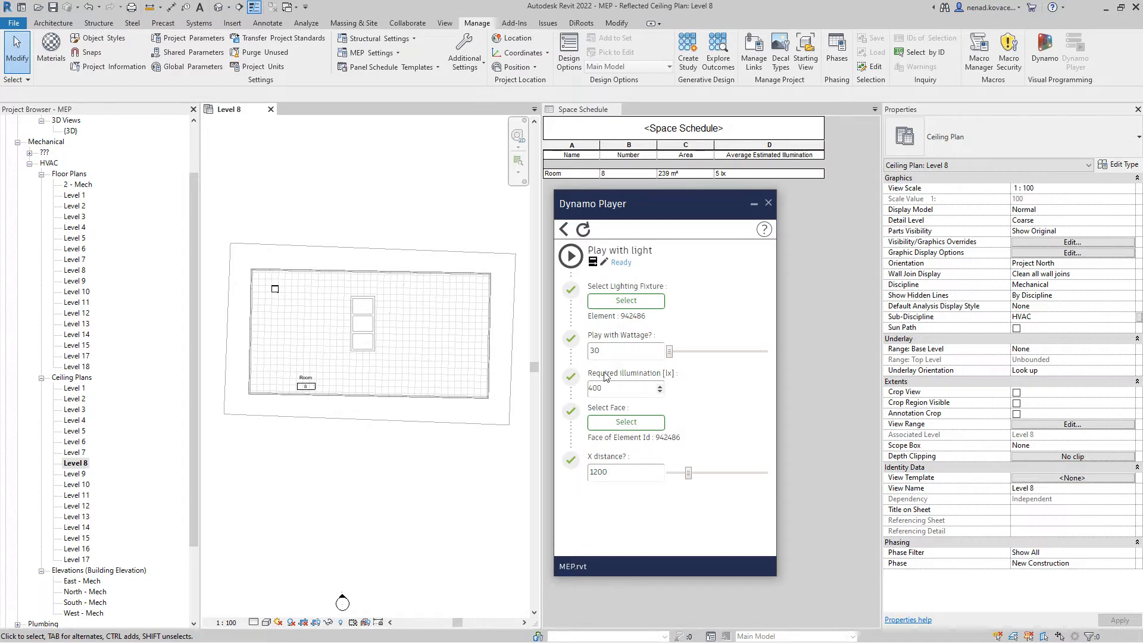
drag(673, 207, 666, 215)
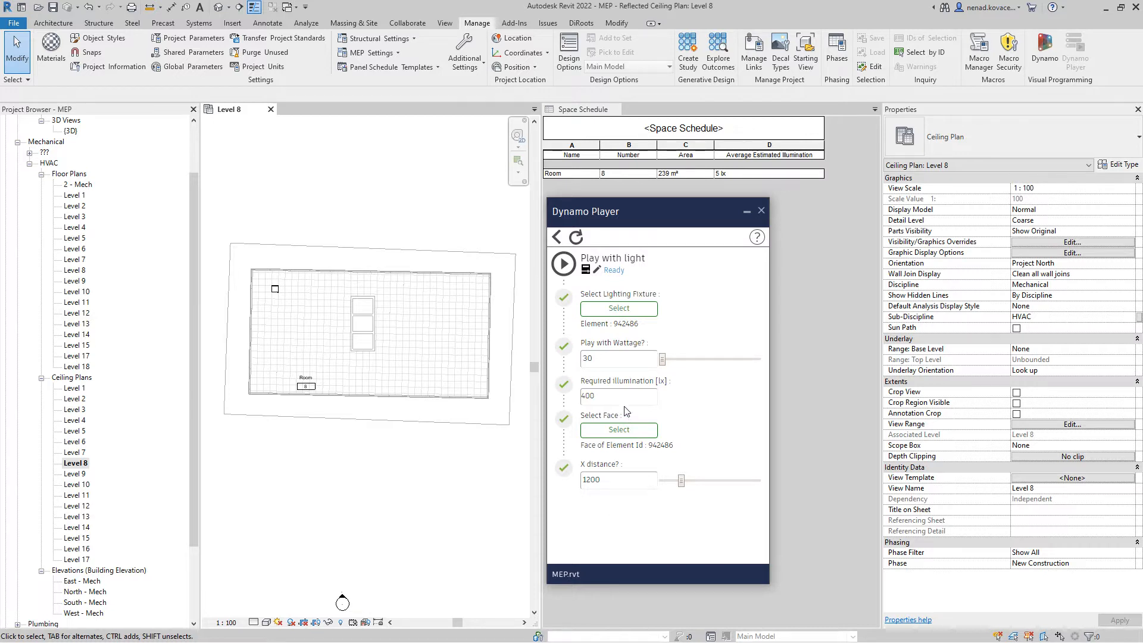
click(637, 309)
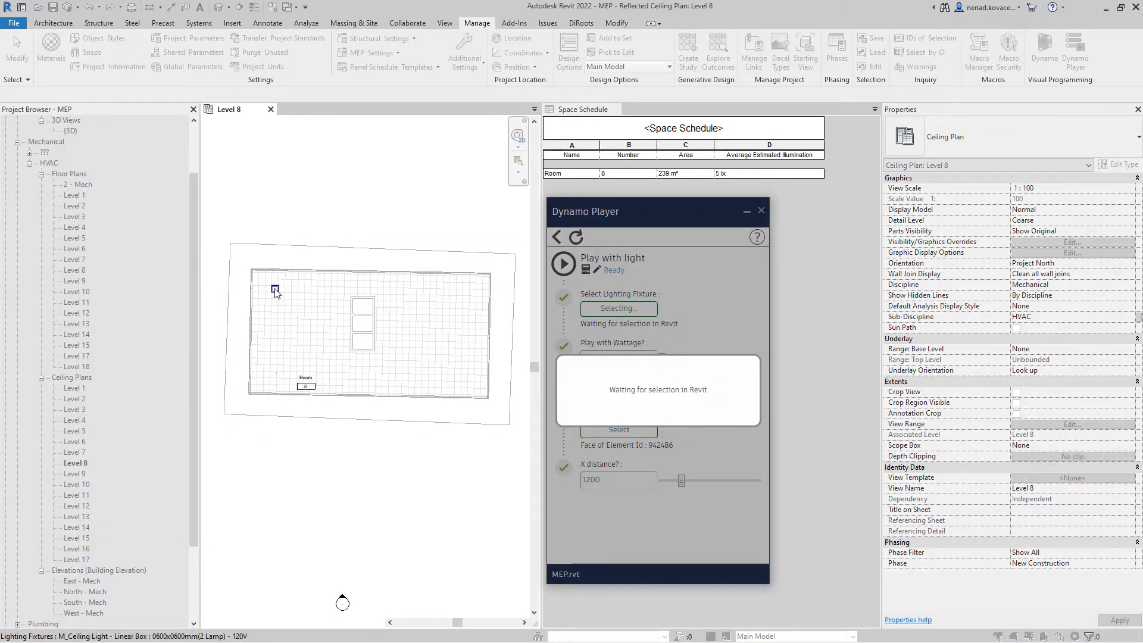
click(275, 290)
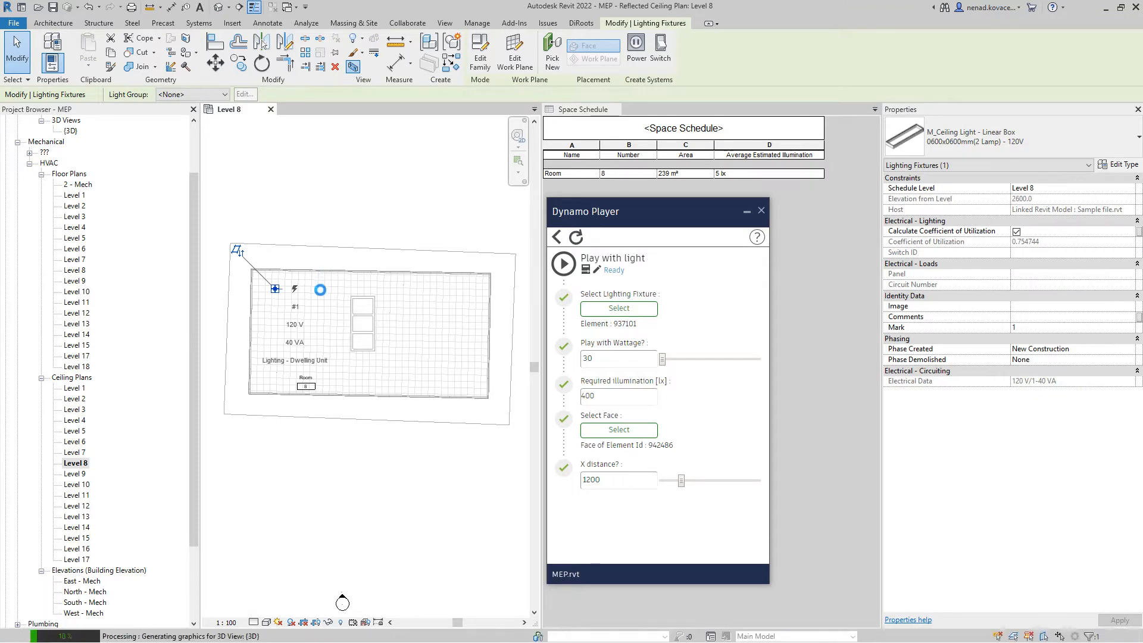
Temporarily isolate the selected ceiling light in a section-boxed 3D view and pick one of its faces for the script's Select Face input
scroll(451, 529, up, 5)
scroll(416, 444, up, 2)
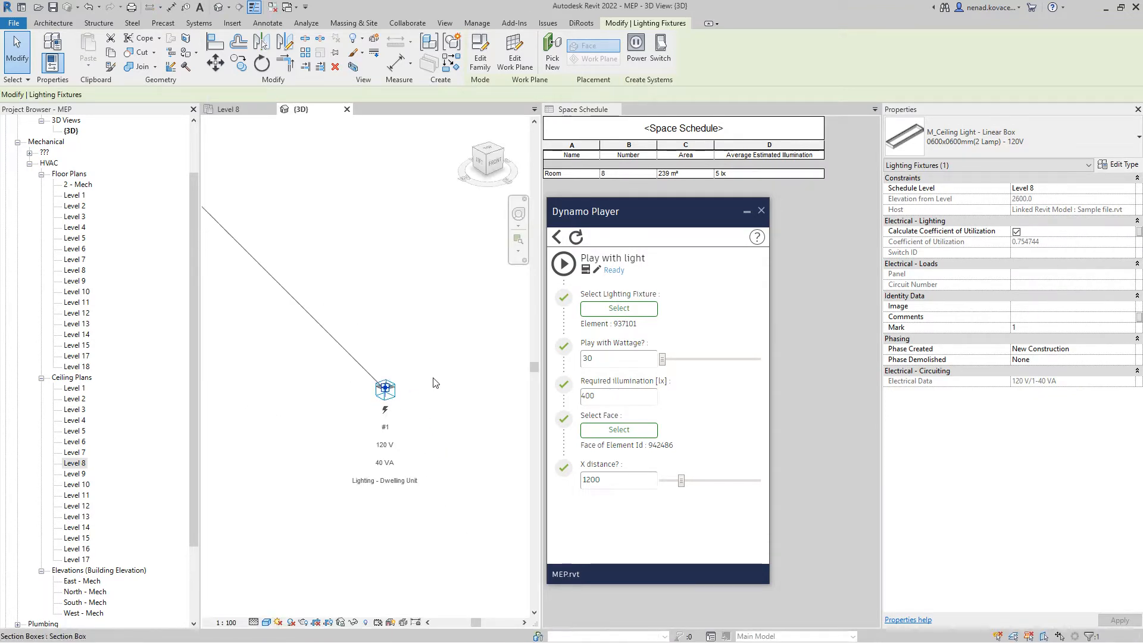
scroll(376, 424, up, 5)
scroll(403, 364, up, 2)
key(h)
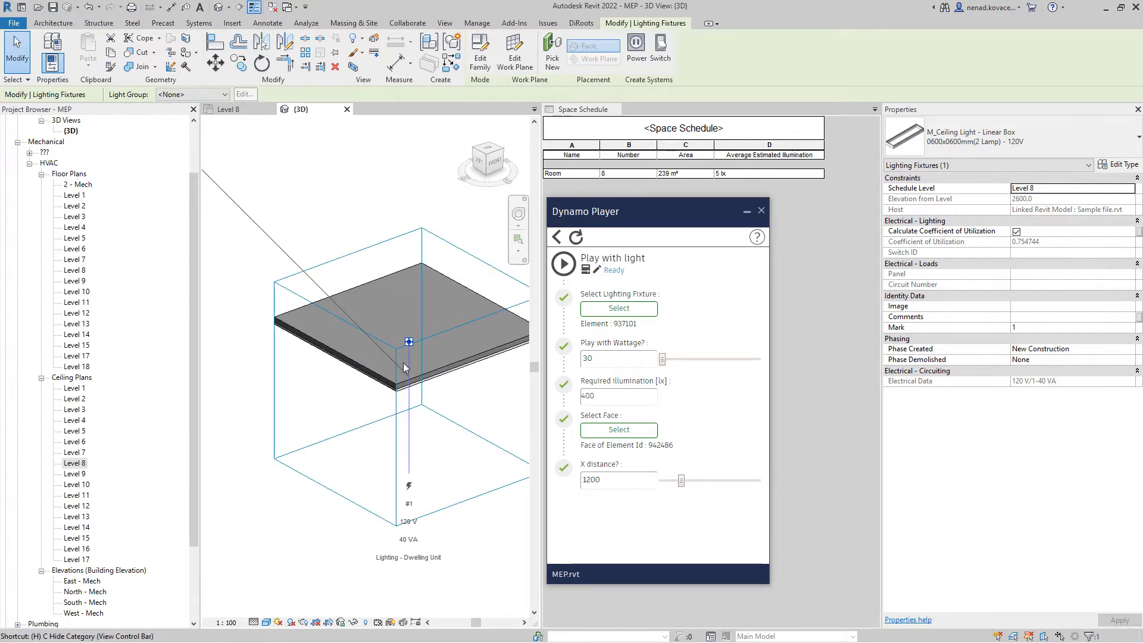
key(i)
click(459, 458)
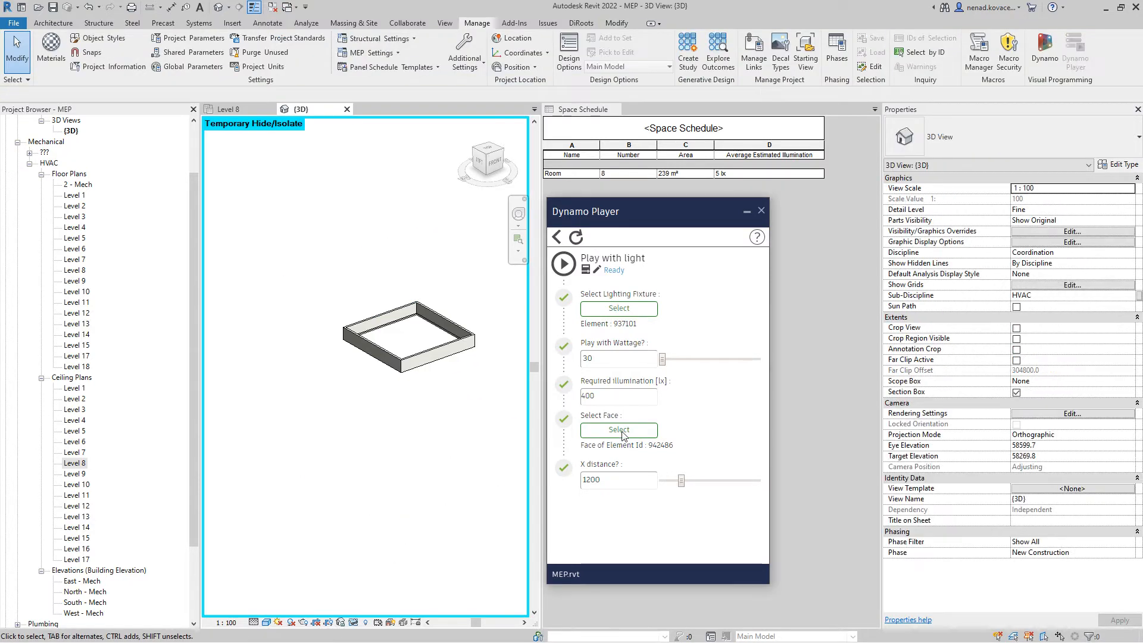
click(619, 430)
click(435, 309)
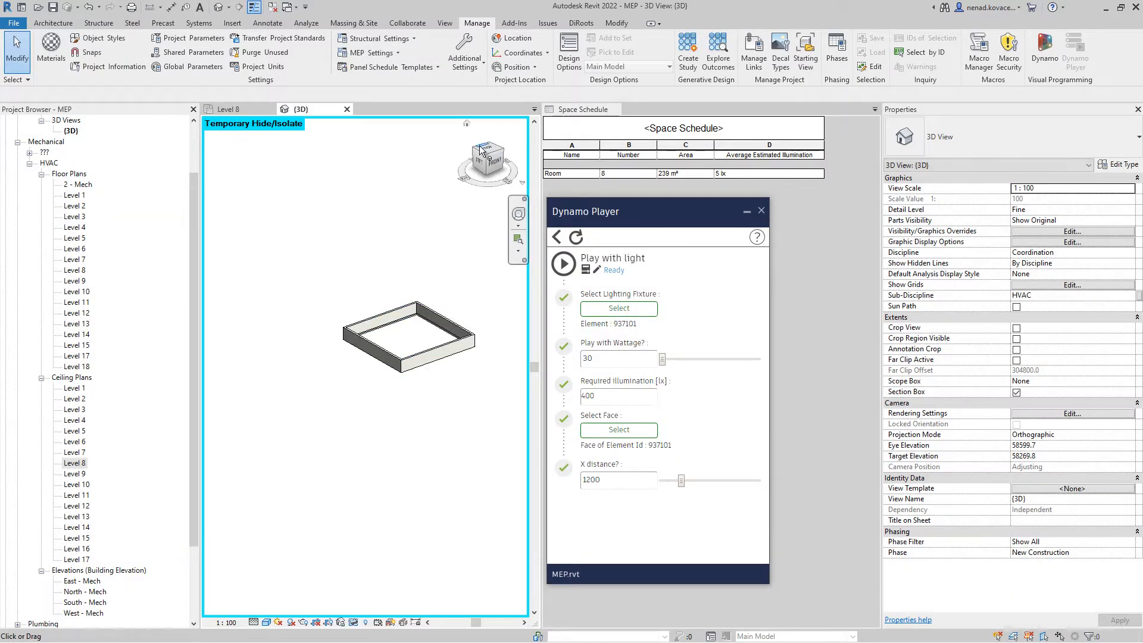
Reset the temporary isolation in the 3D view and return to the Level 8 ceiling plan
key(h)
key(r)
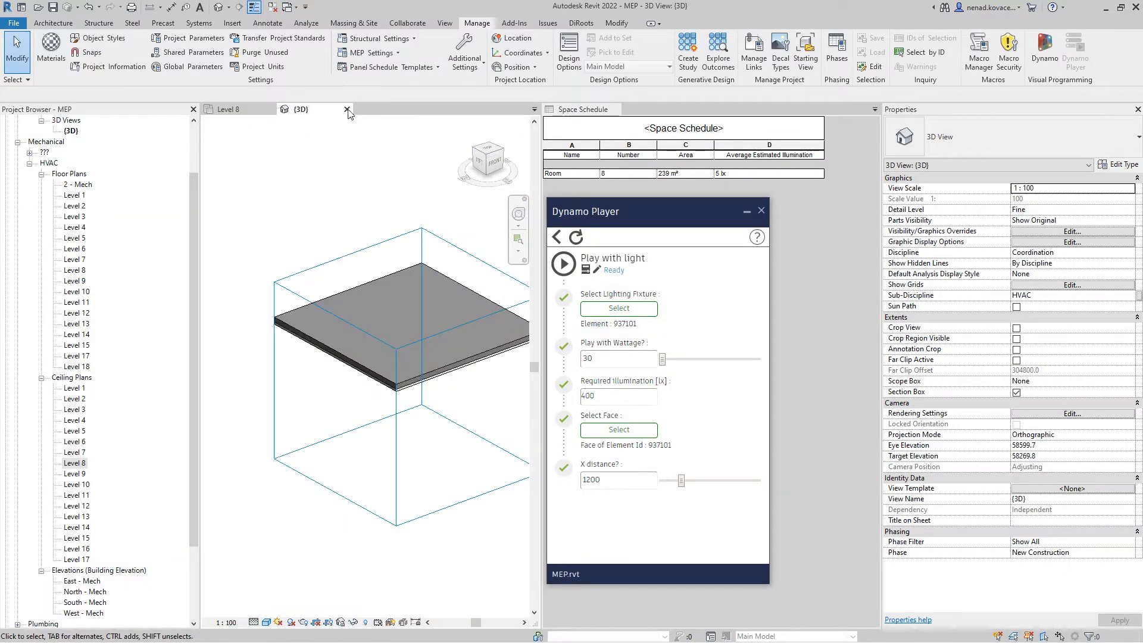
click(229, 109)
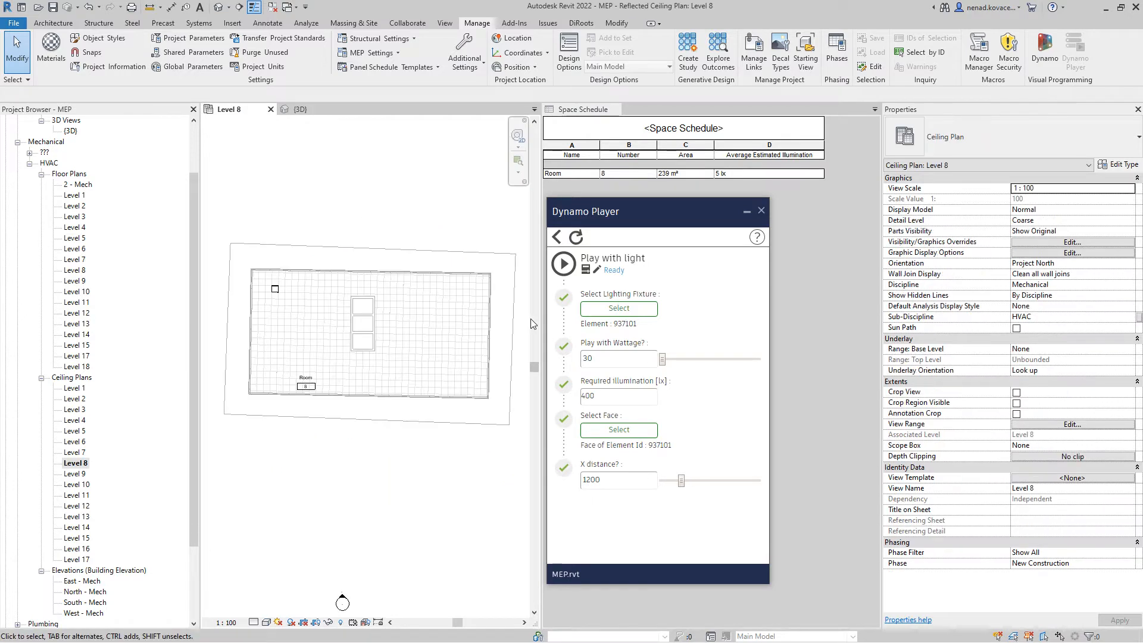
Set the Play with light script's required illumination to 200 lx
scroll(296, 314, up, 1)
drag(608, 399, 535, 397)
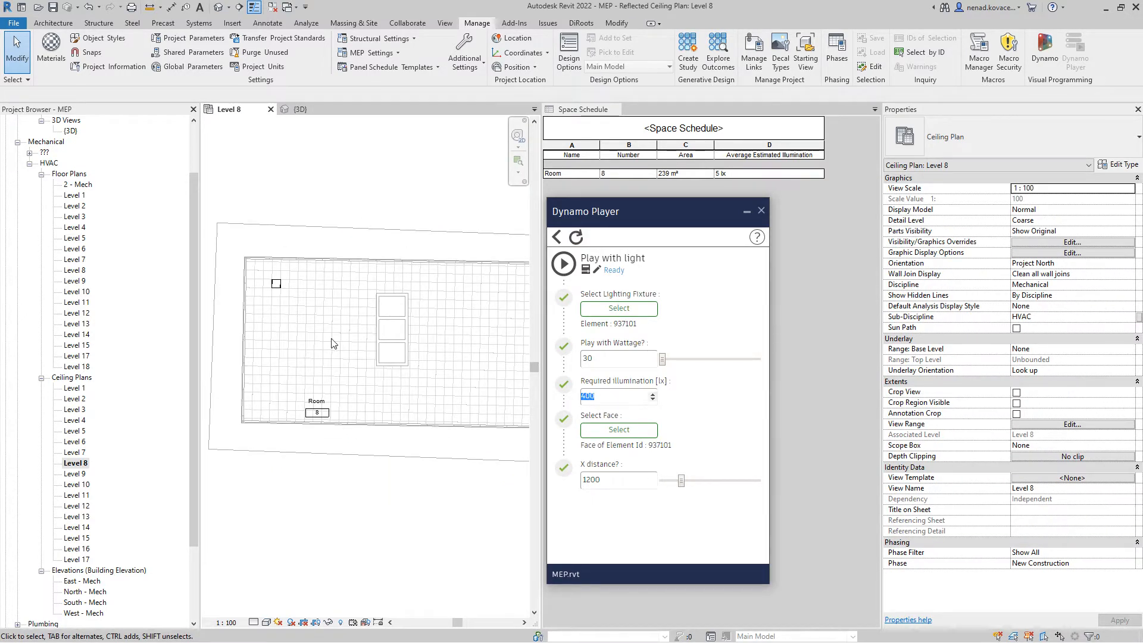
scroll(276, 305, down, 1)
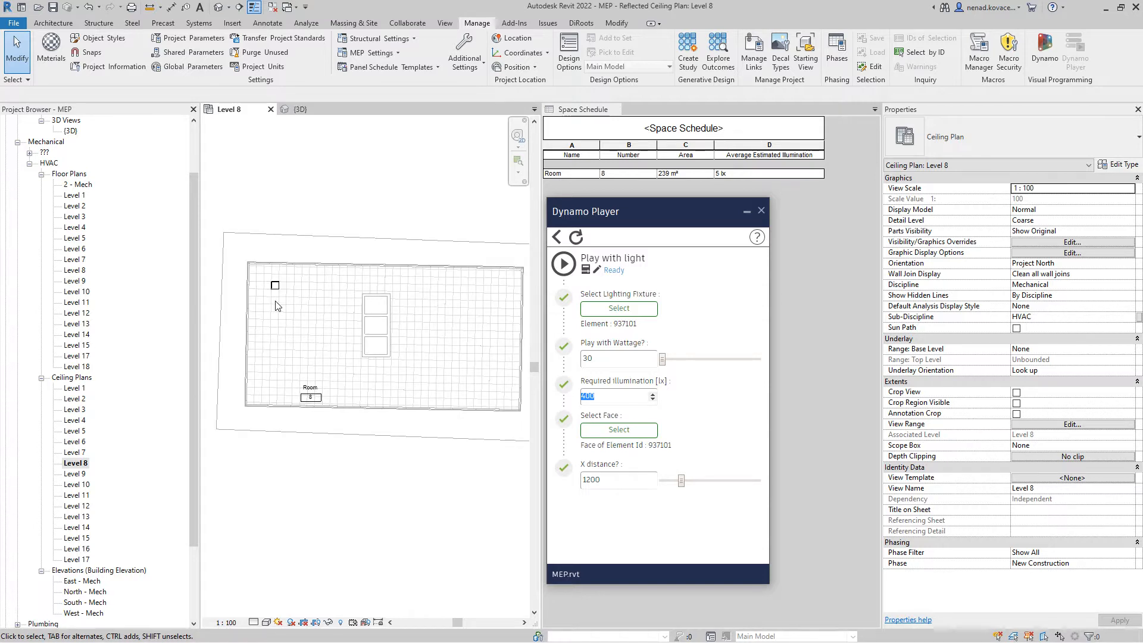
scroll(276, 305, down, 1)
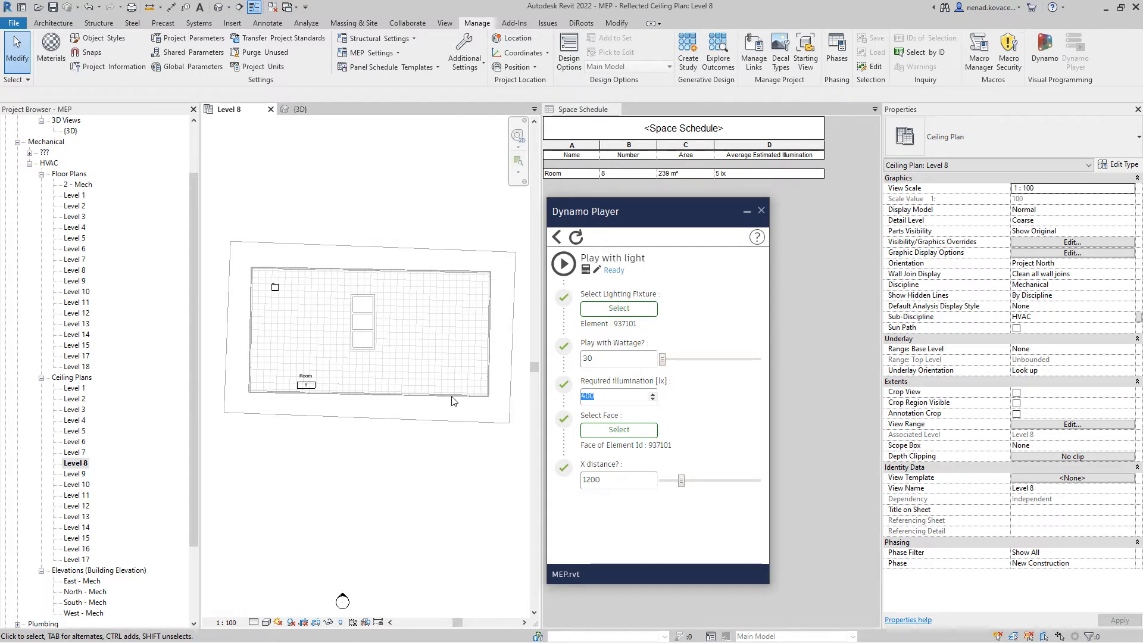
click(605, 394)
key(shift+Tab)
click(594, 402)
double_click(604, 397)
Set the script's X distance to 1800 and run it to lay out the ceiling lights
scroll(281, 304, up, 10)
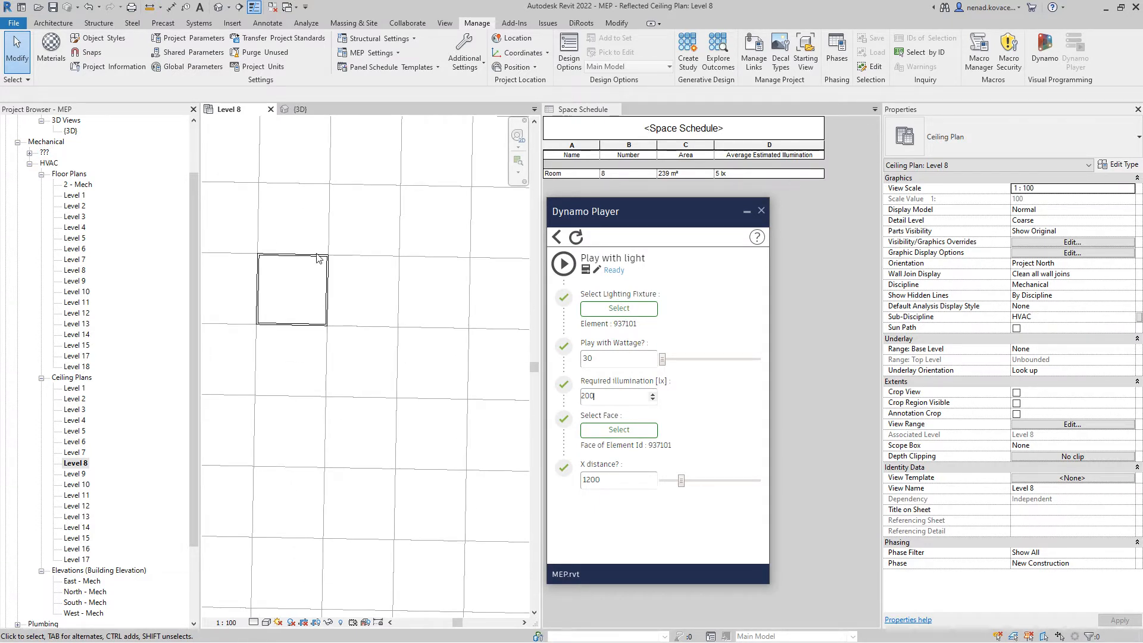
scroll(296, 299, down, 2)
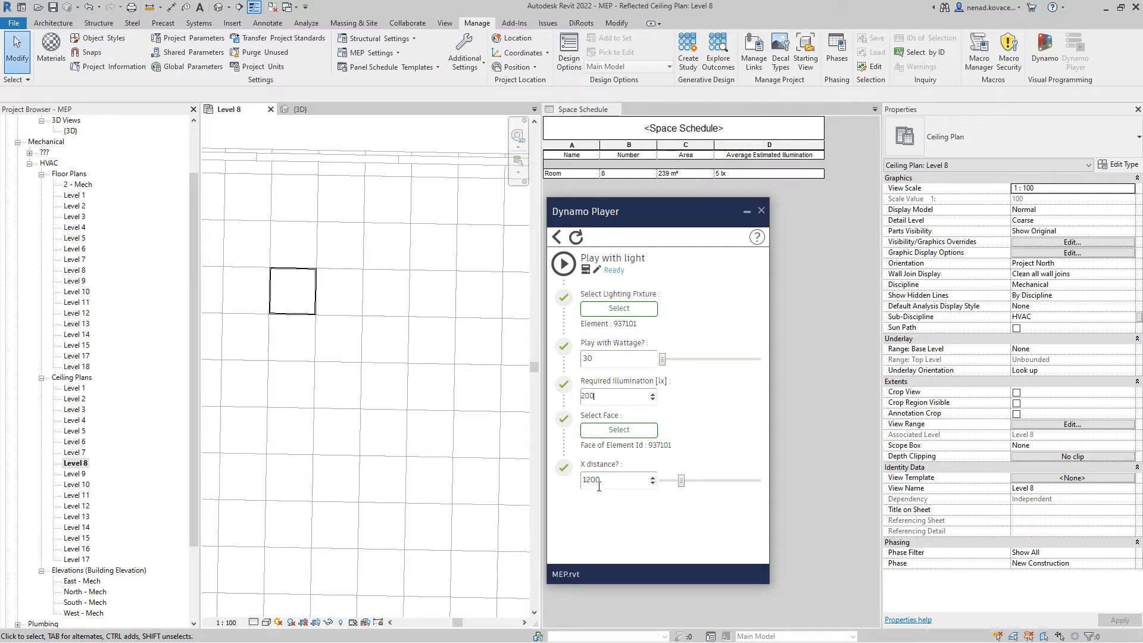
scroll(266, 289, down, 2)
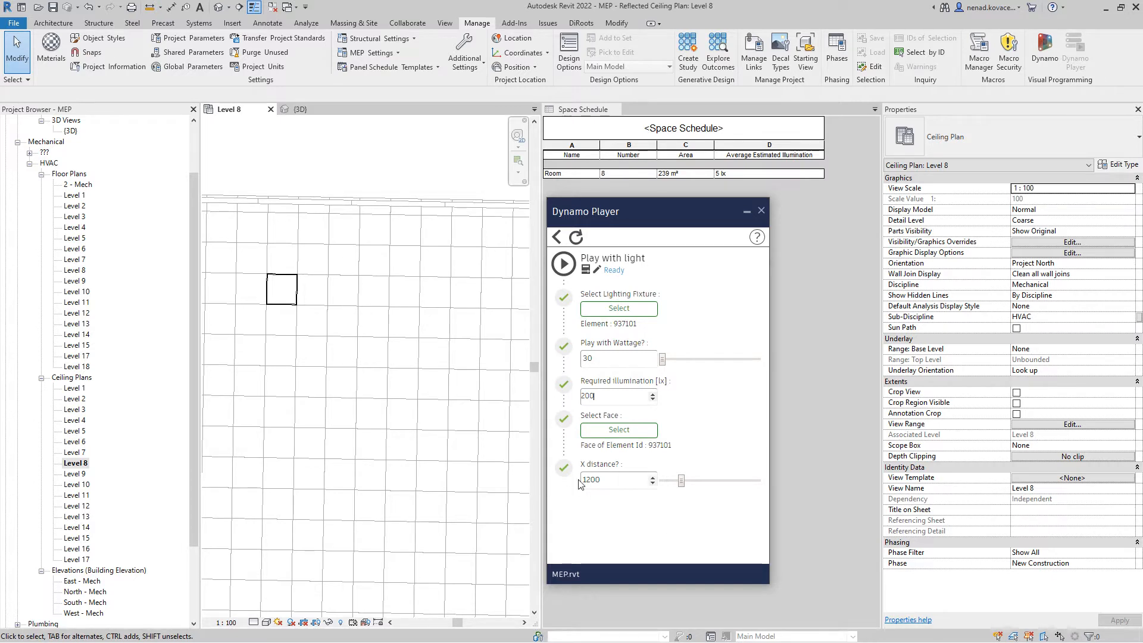
scroll(331, 337, down, 3)
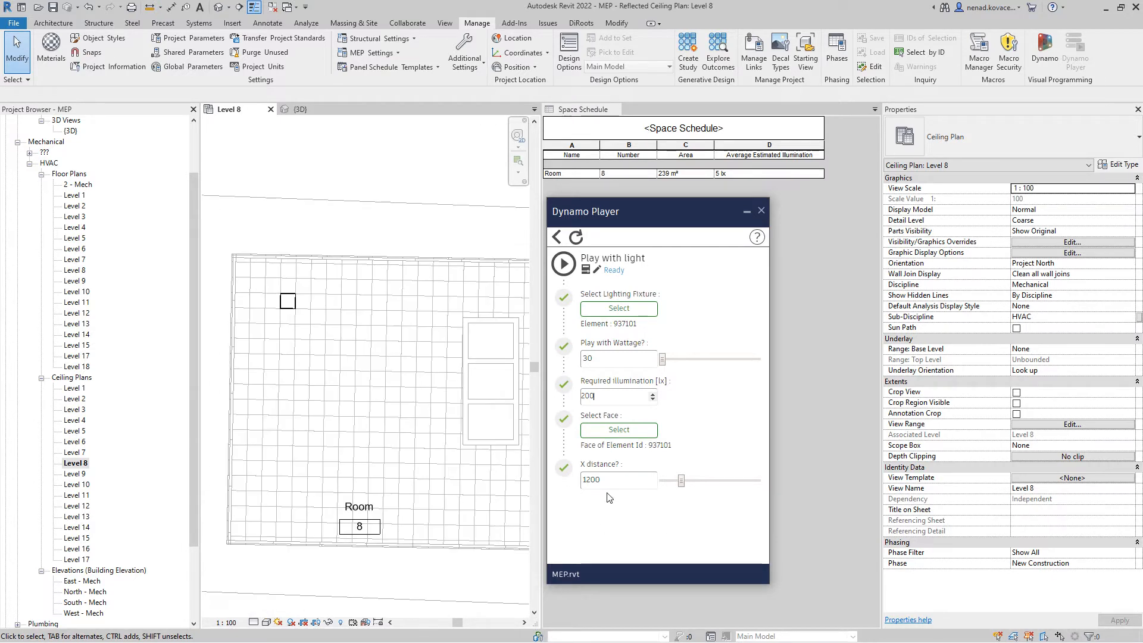
drag(682, 484, 708, 482)
mouse_move(702, 487)
mouse_down()
mouse_move(723, 489)
mouse_move(704, 487)
mouse_up()
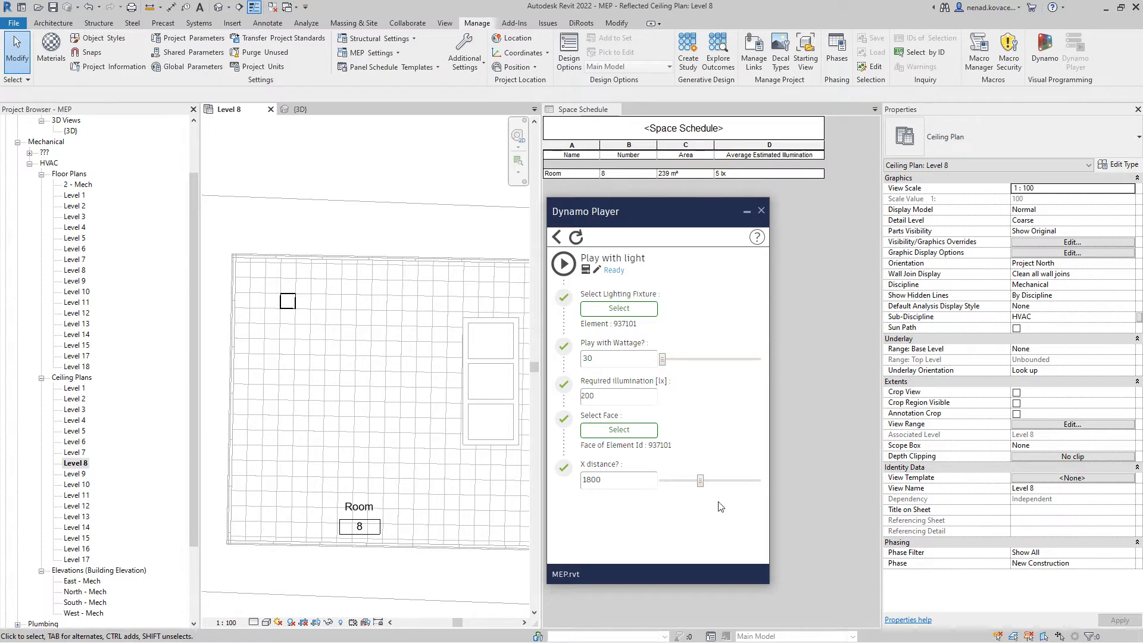
double_click(639, 484)
click(563, 263)
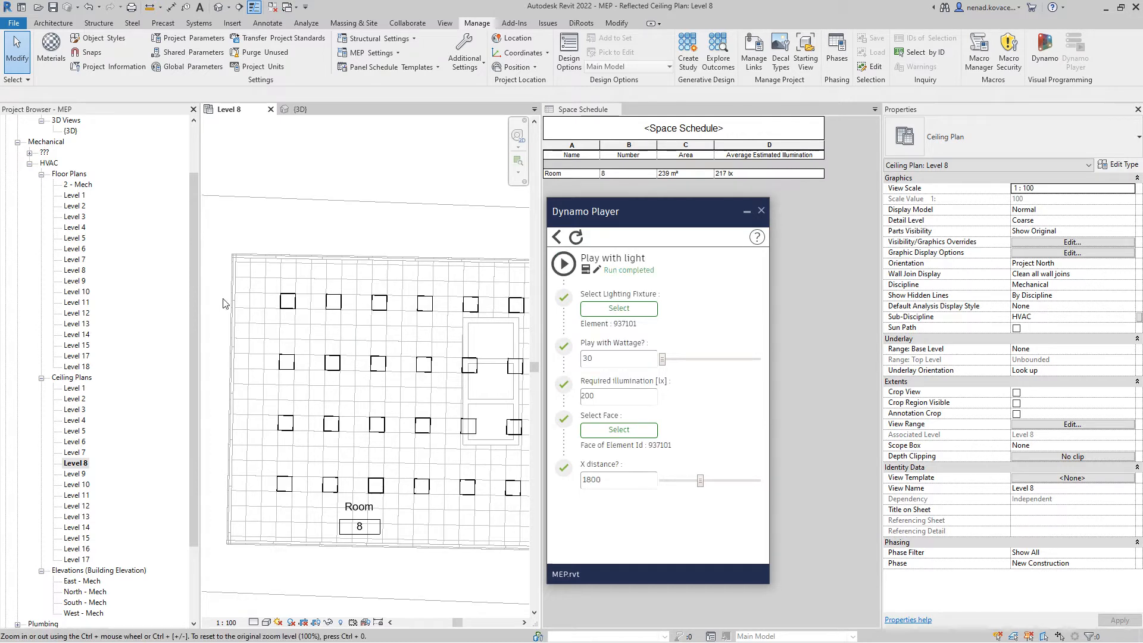
Add an aligned dimension for the horizontal spacing between the first two ceiling lights in the upper row
scroll(300, 292, up, 3)
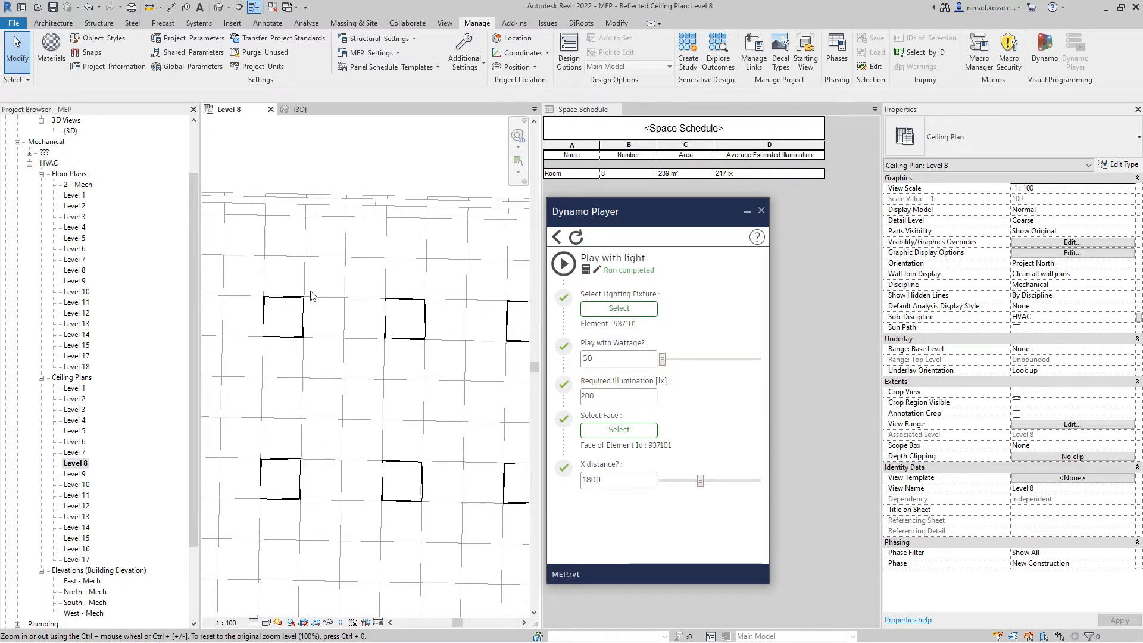
scroll(270, 306, down, 3)
scroll(267, 307, down, 3)
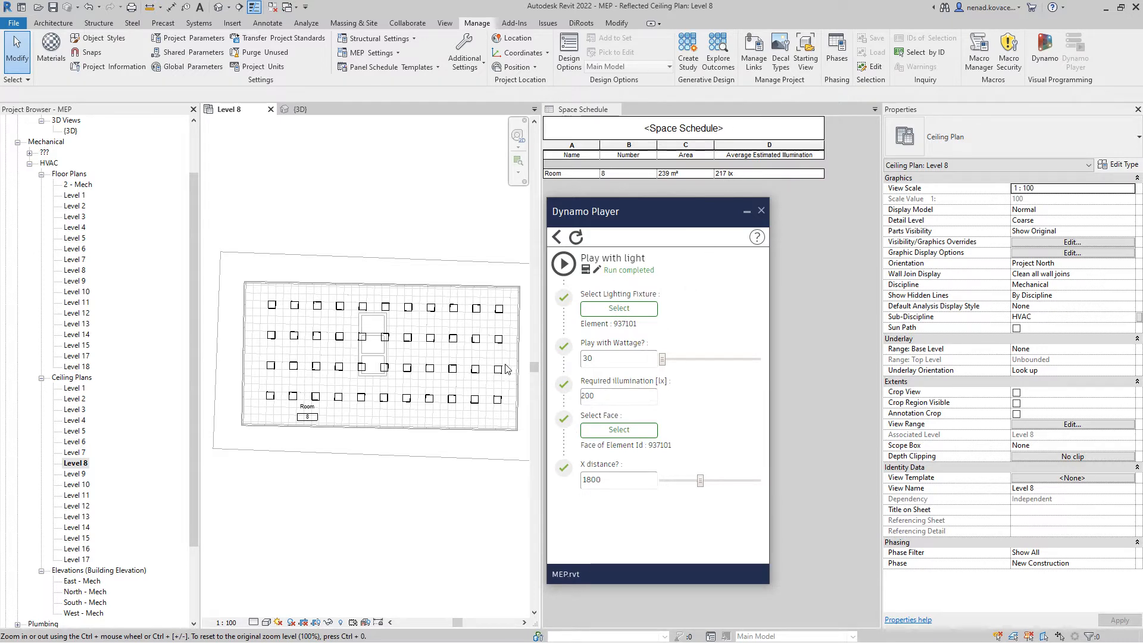
scroll(269, 312, up, 8)
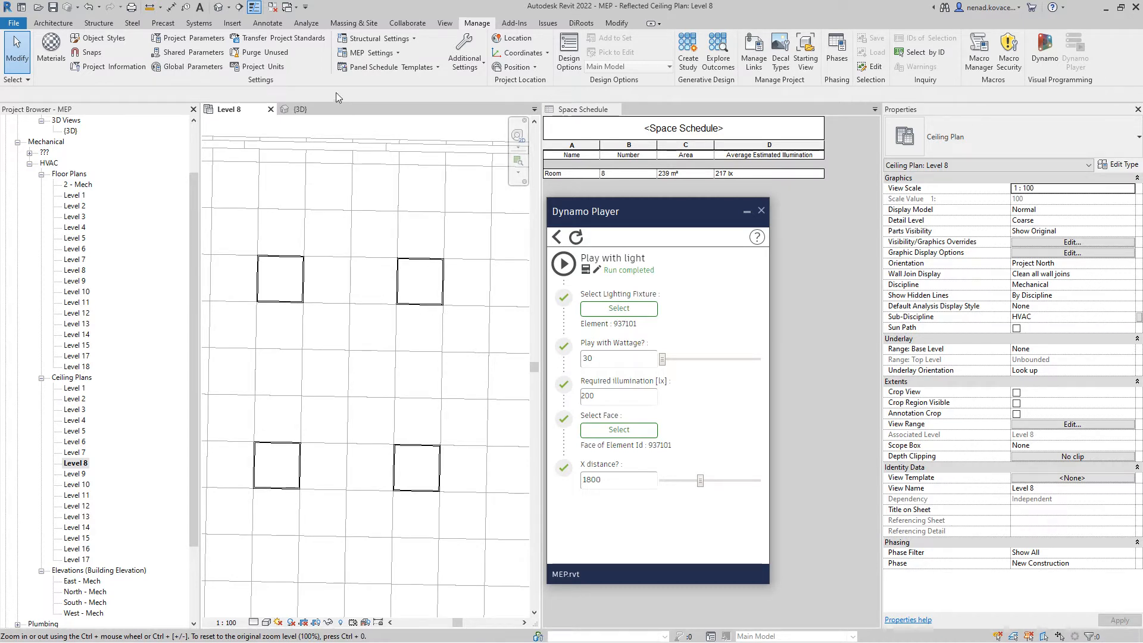
click(171, 6)
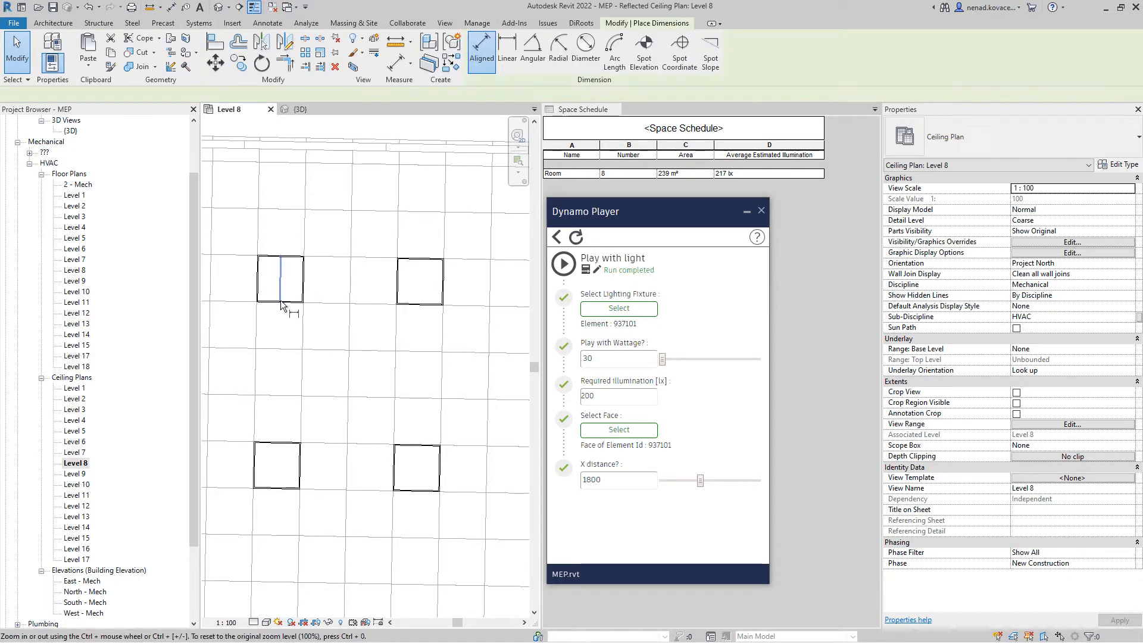
click(320, 294)
click(432, 244)
click(433, 237)
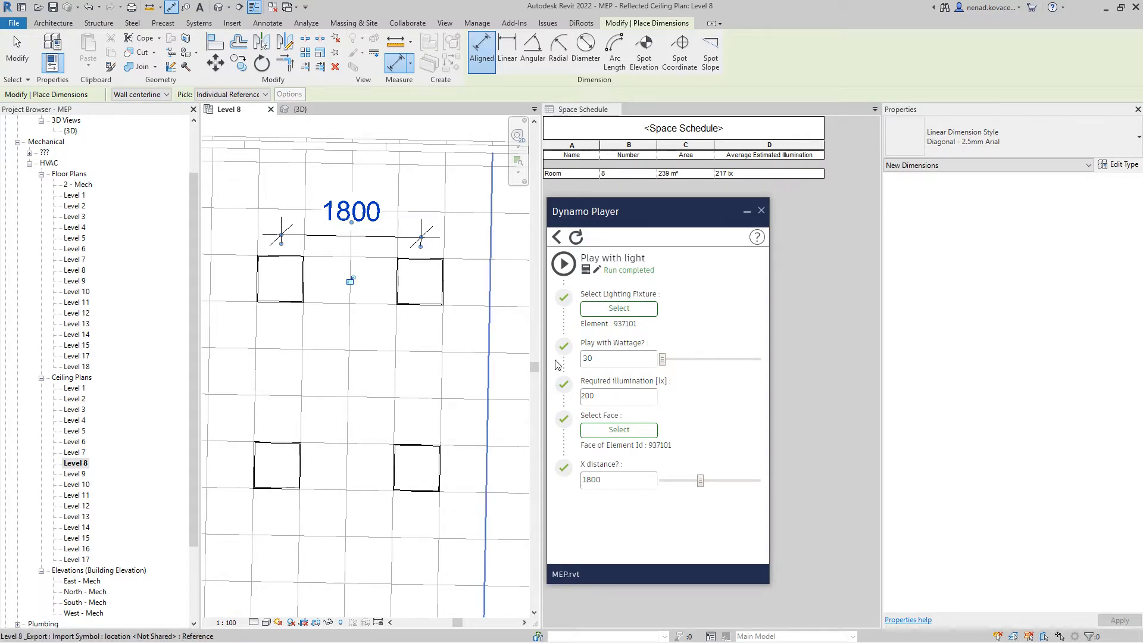
Add an aligned dimension for the vertical spacing between the second lights of the two uppermost rows, and end dimensioning
click(435, 286)
click(425, 469)
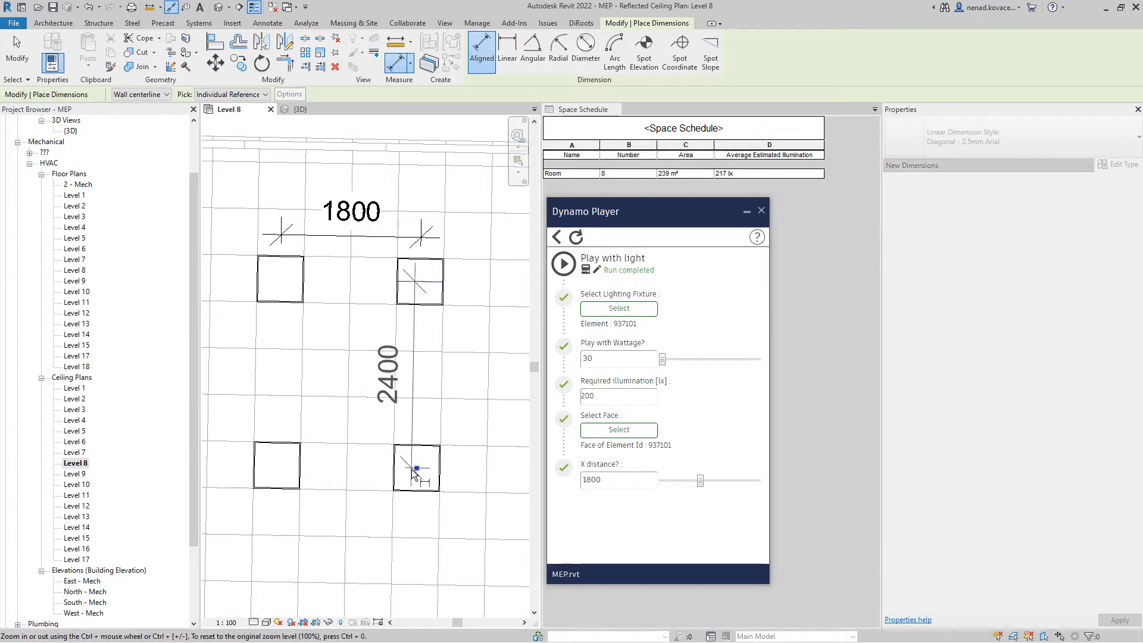
scroll(432, 376, down, 3)
click(471, 376)
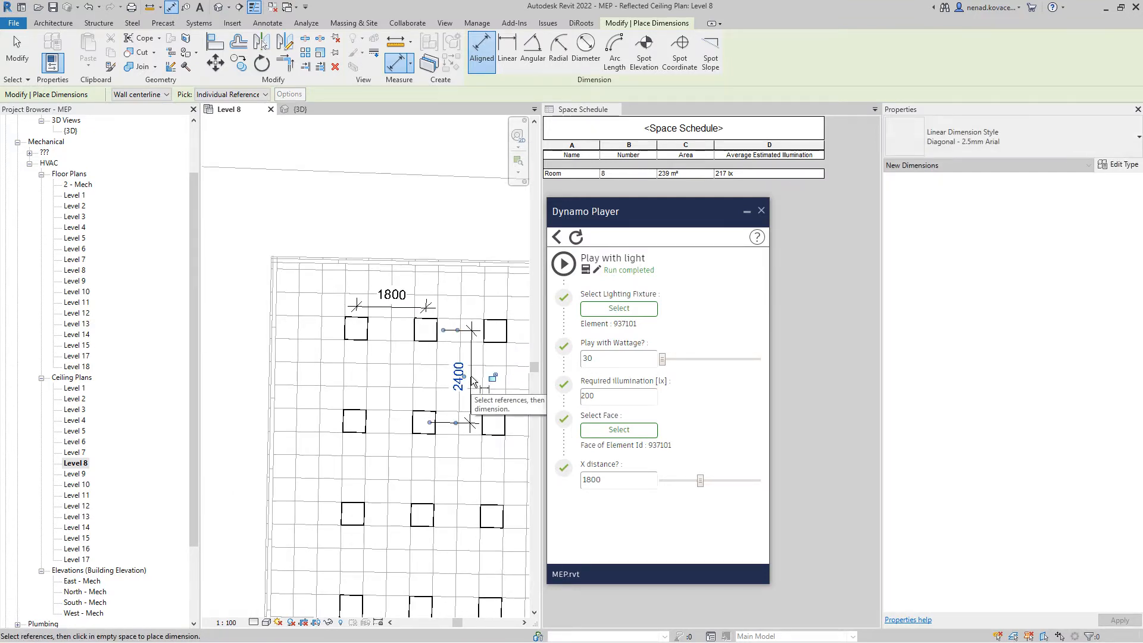
scroll(268, 302, down, 3)
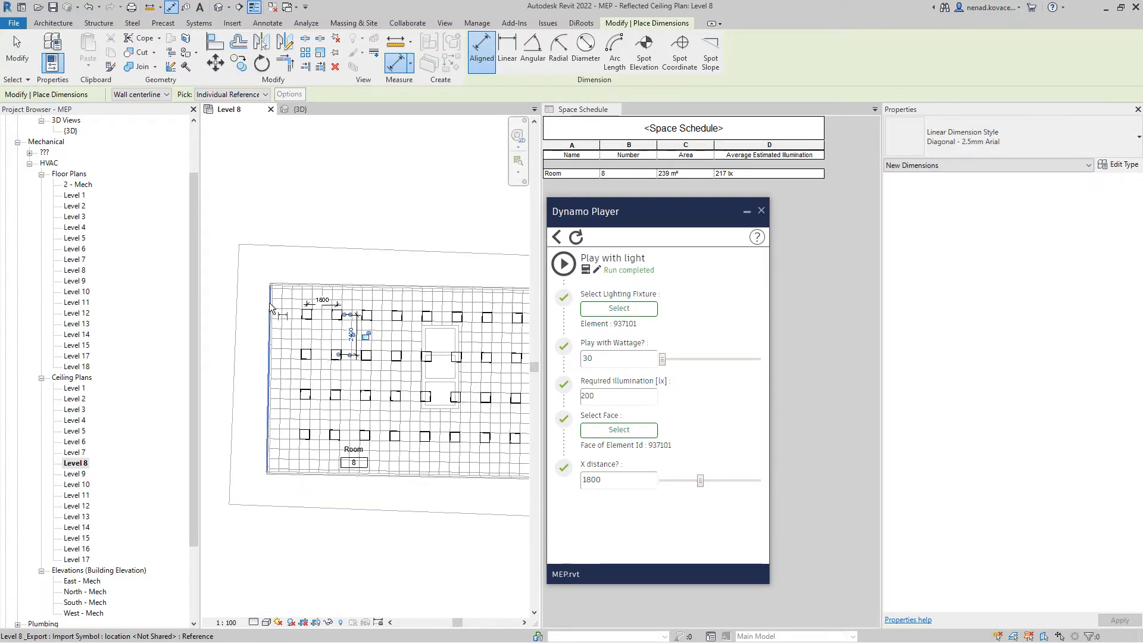
scroll(276, 328, down, 3)
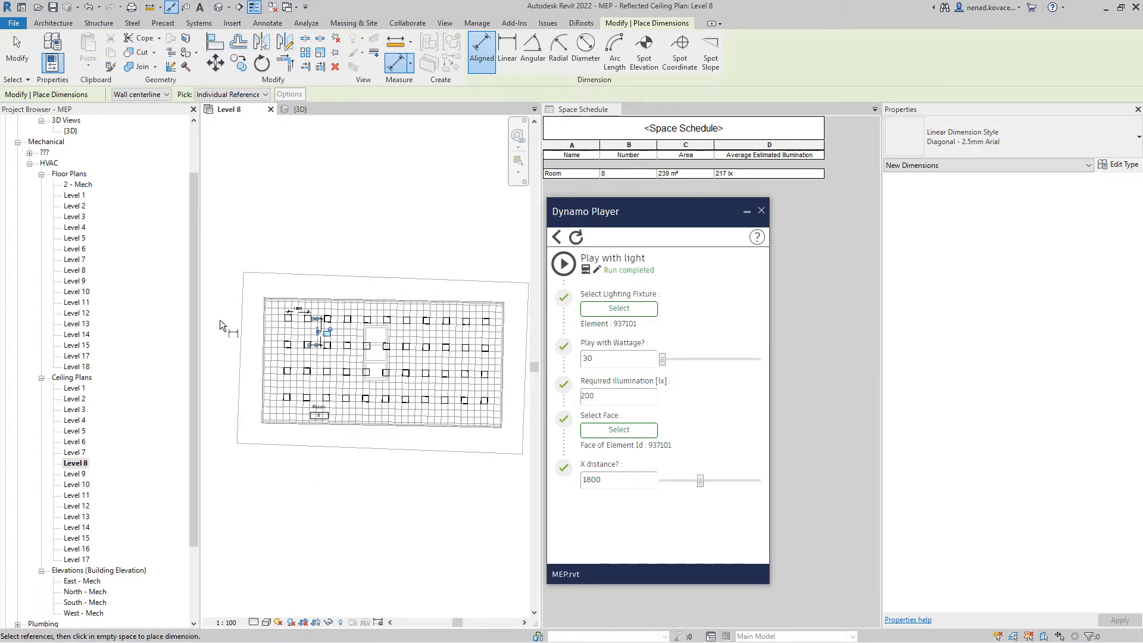
scroll(365, 350, up, 2)
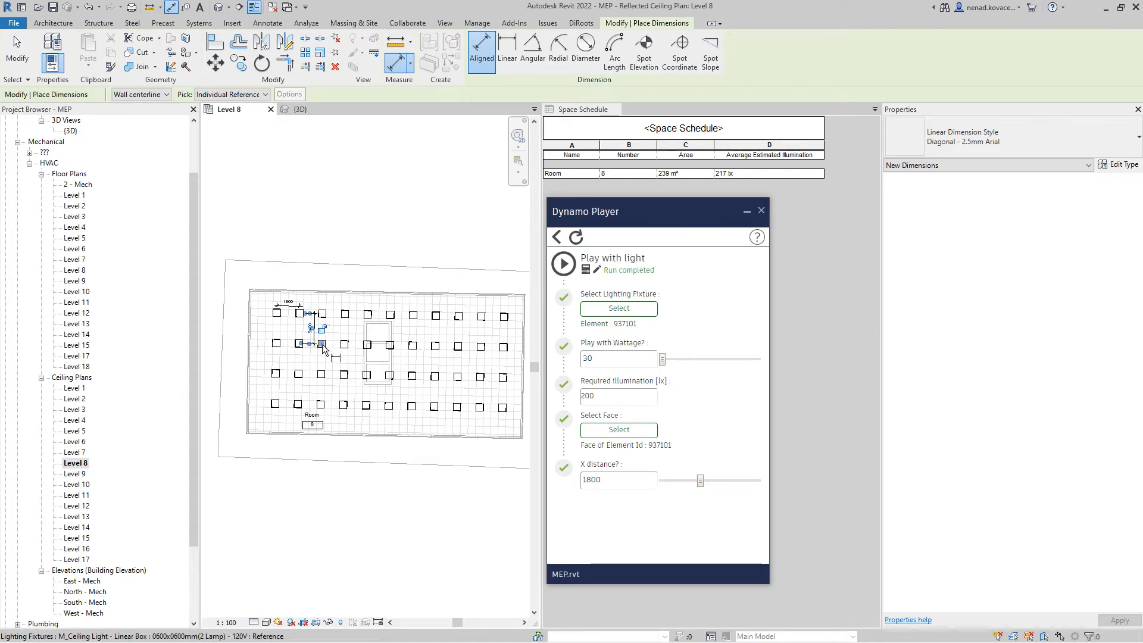
scroll(310, 329, up, 2)
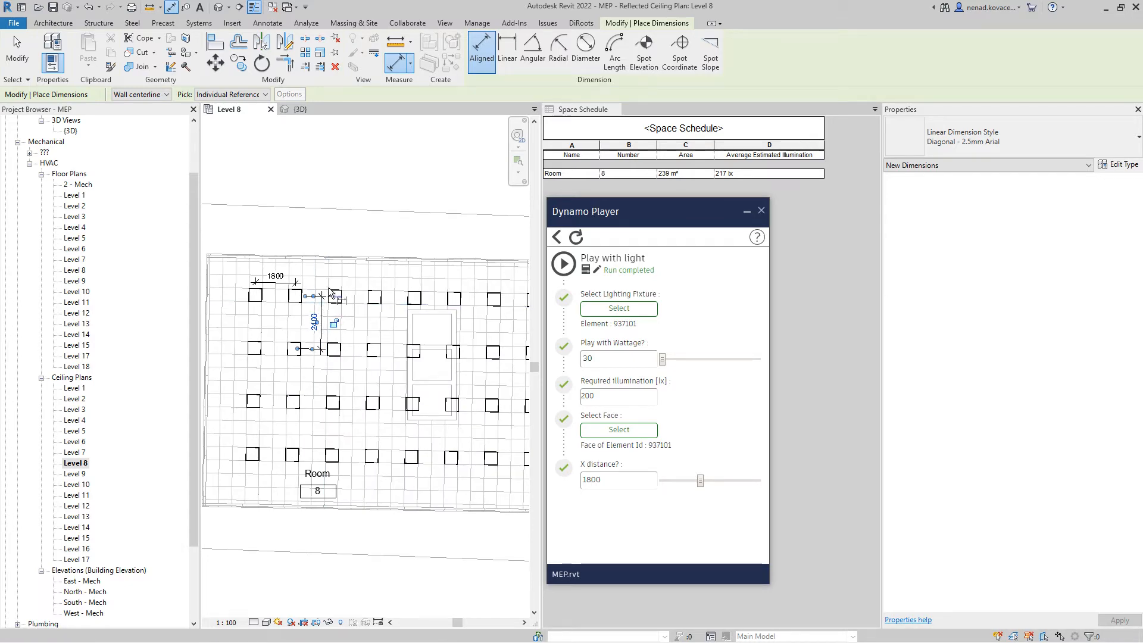
key(Escape)
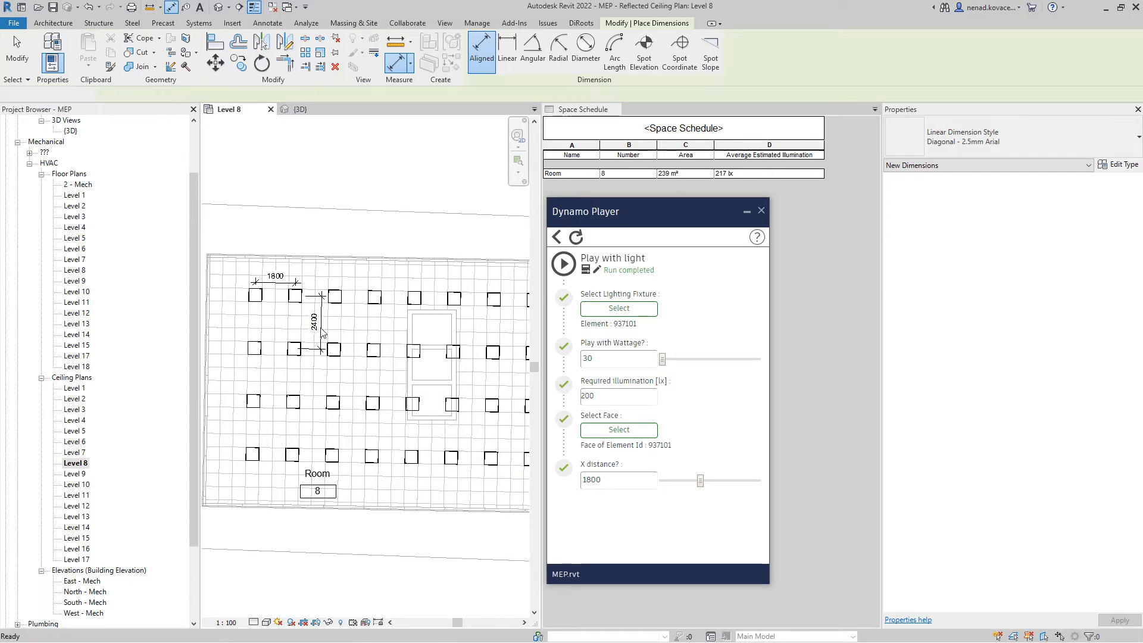
key(Escape)
Delete the horizontal and vertical spacing dimensions from the Level 8 ceiling plan
scroll(286, 303, down, 2)
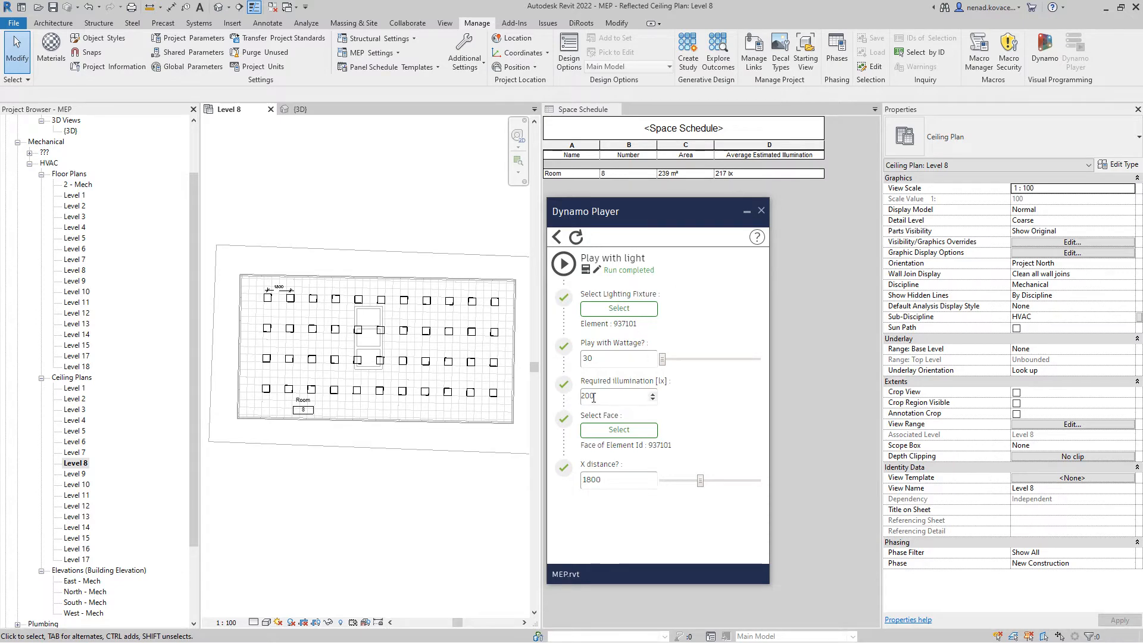
scroll(287, 260, up, 4)
click(280, 343)
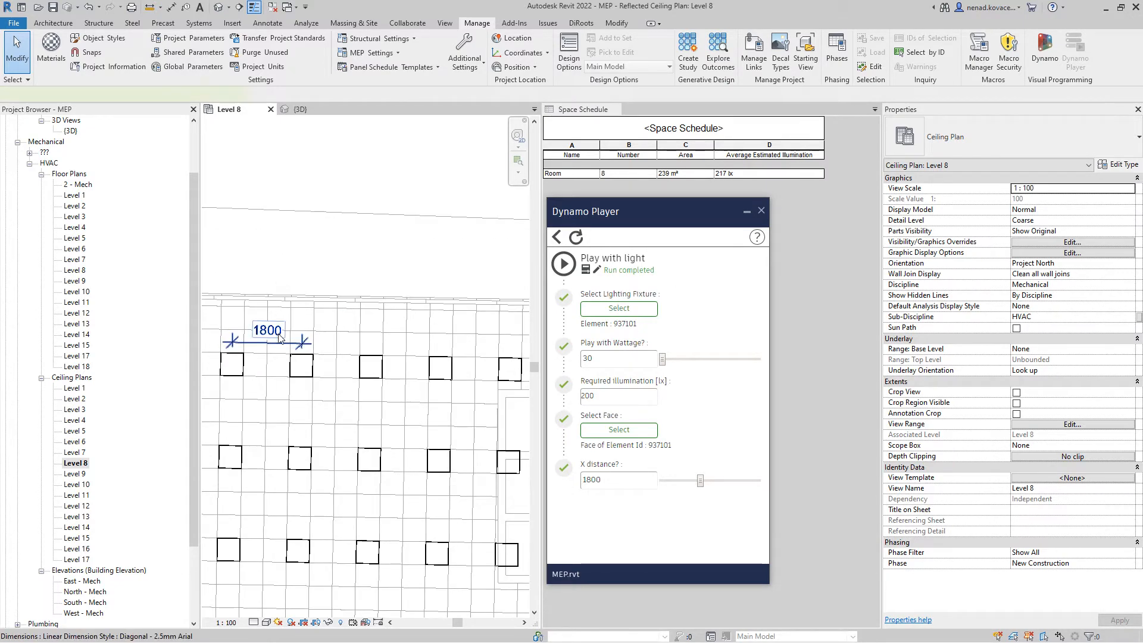
key(Escape)
scroll(327, 444, down, 5)
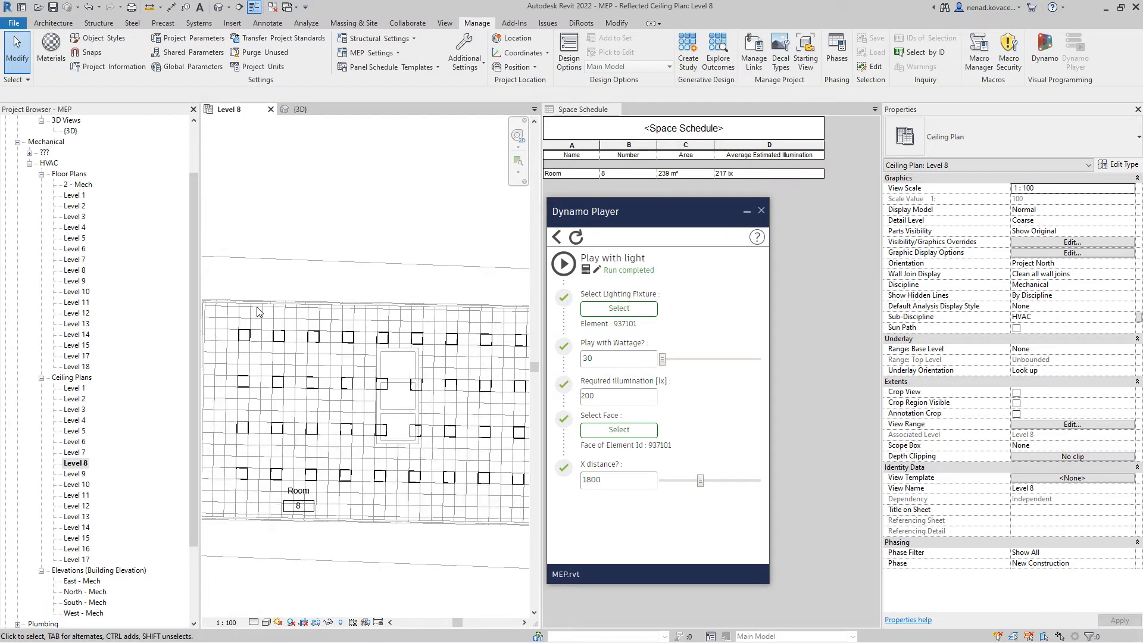
Try deleting the four ceiling lights that overlap the central shaft, and undo the deletion
scroll(359, 368, up, 3)
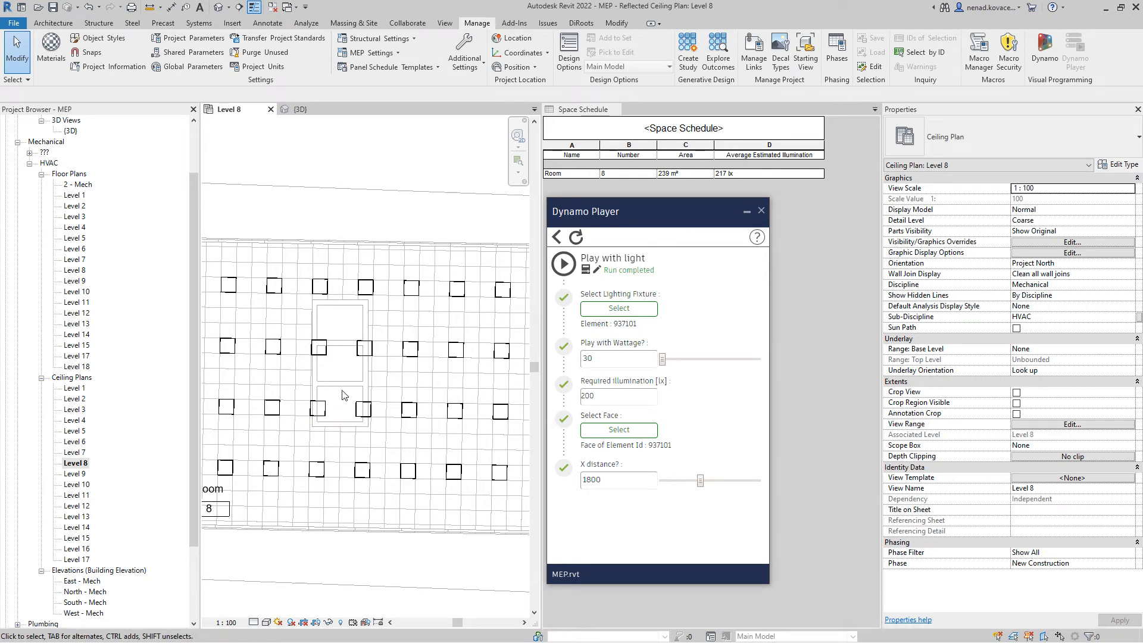
click(320, 348)
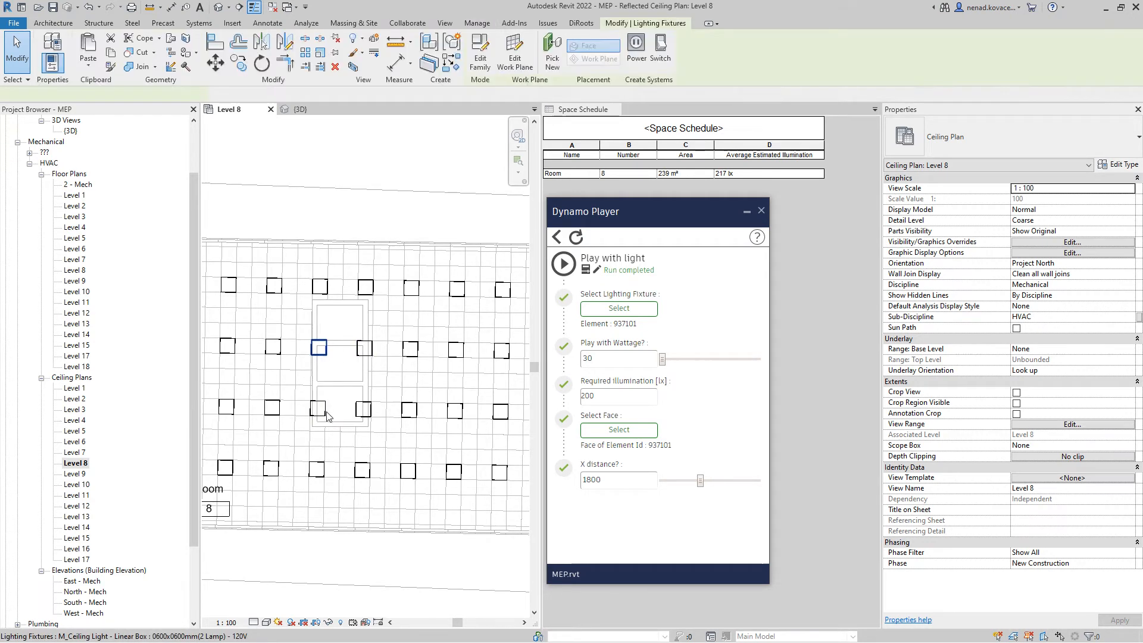
scroll(340, 356, down, 3)
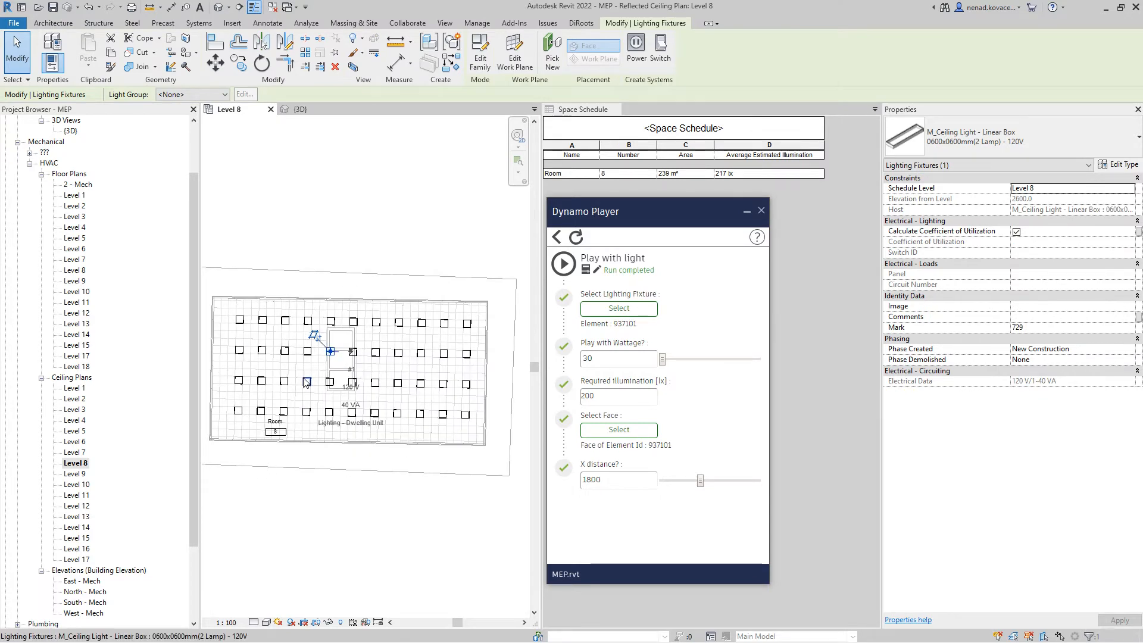
scroll(316, 342, up, 3)
ctrl+click(393, 425)
ctrl+click(396, 363)
key(Delete)
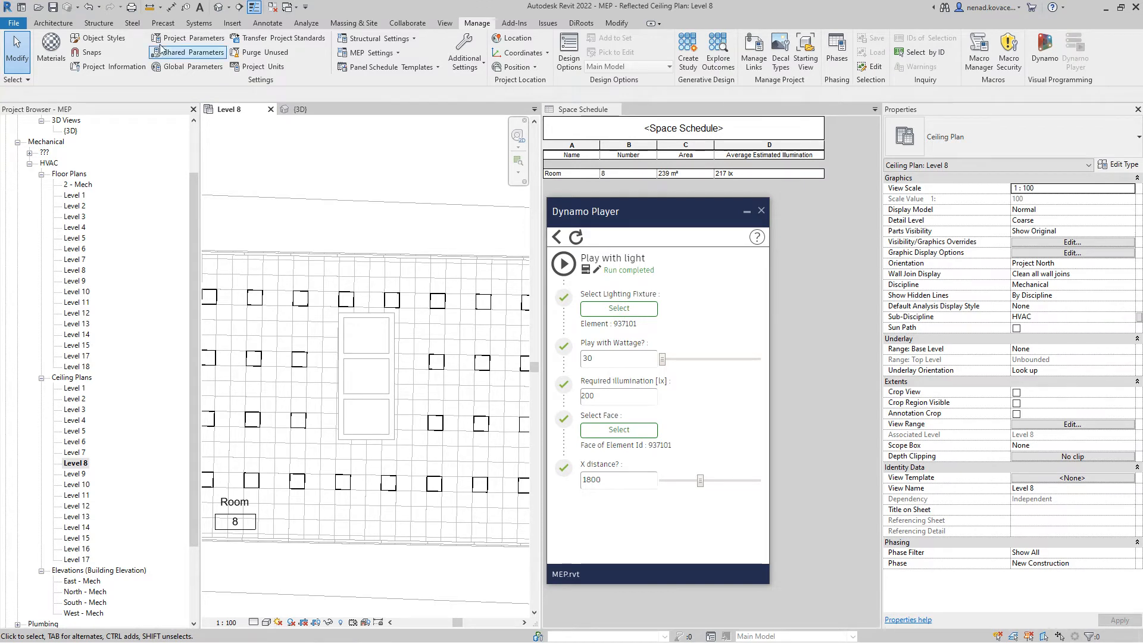
click(88, 7)
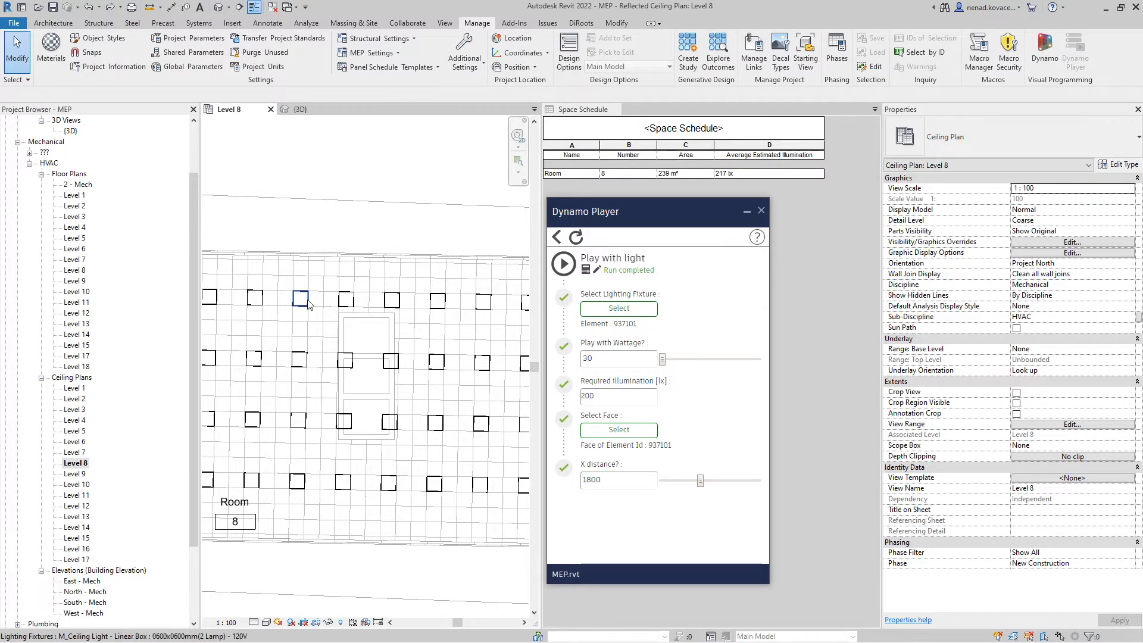
Turn on the Interior and Reference subcategories of Spaces in the Level 8 ceiling plan's visibility overrides
scroll(257, 530, down, 3)
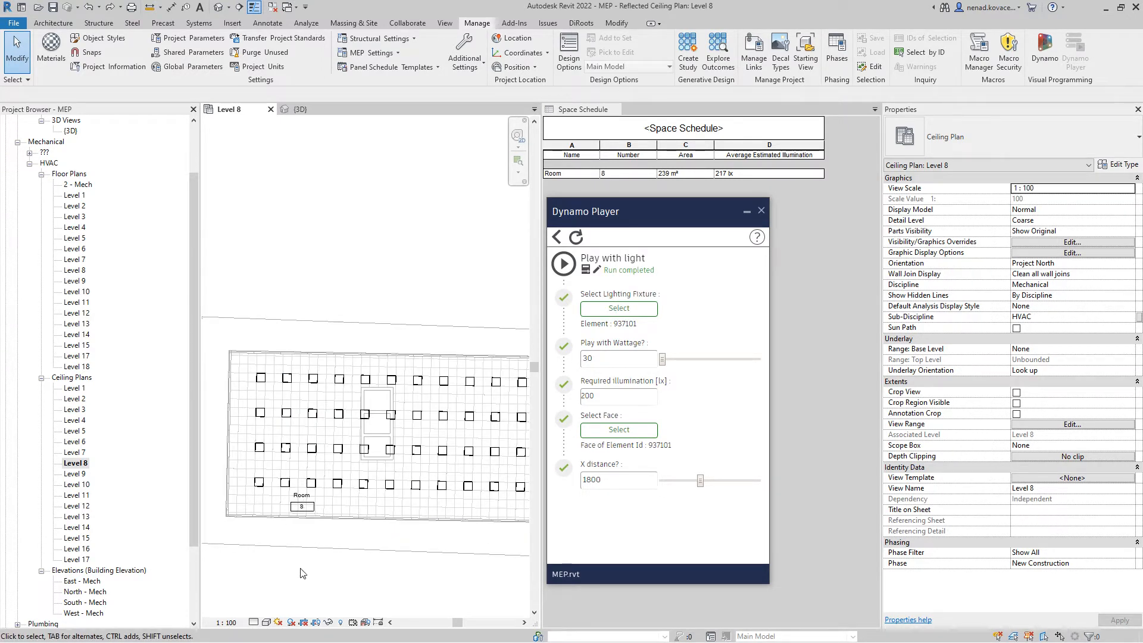
key(v)
key(v)
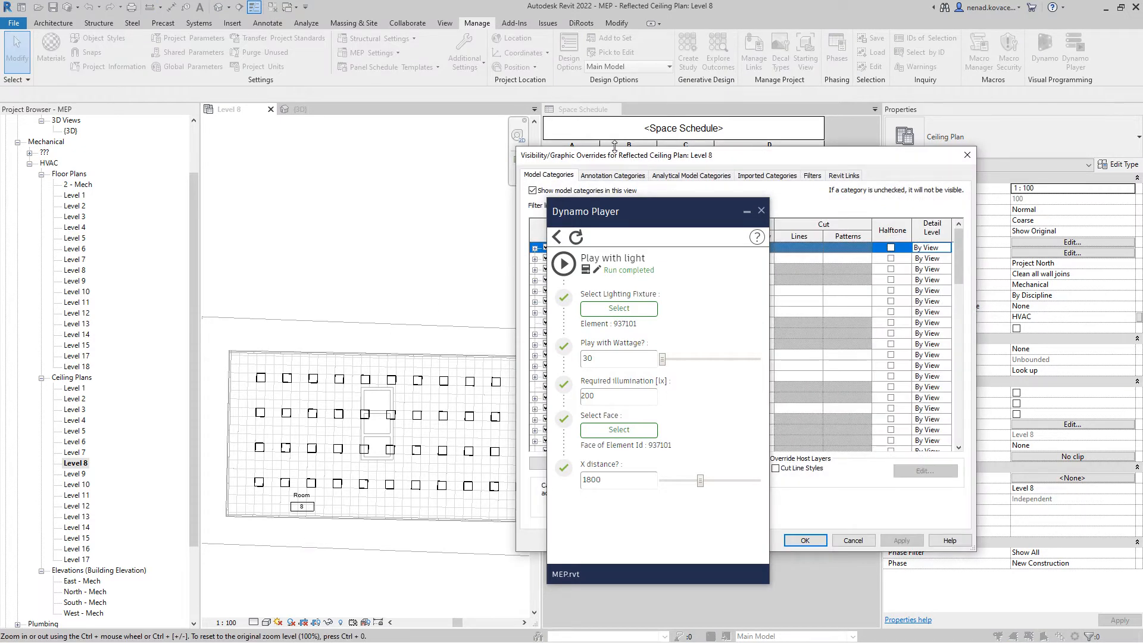
drag(545, 158, 163, 135)
key(s)
scroll(185, 334, down, 3)
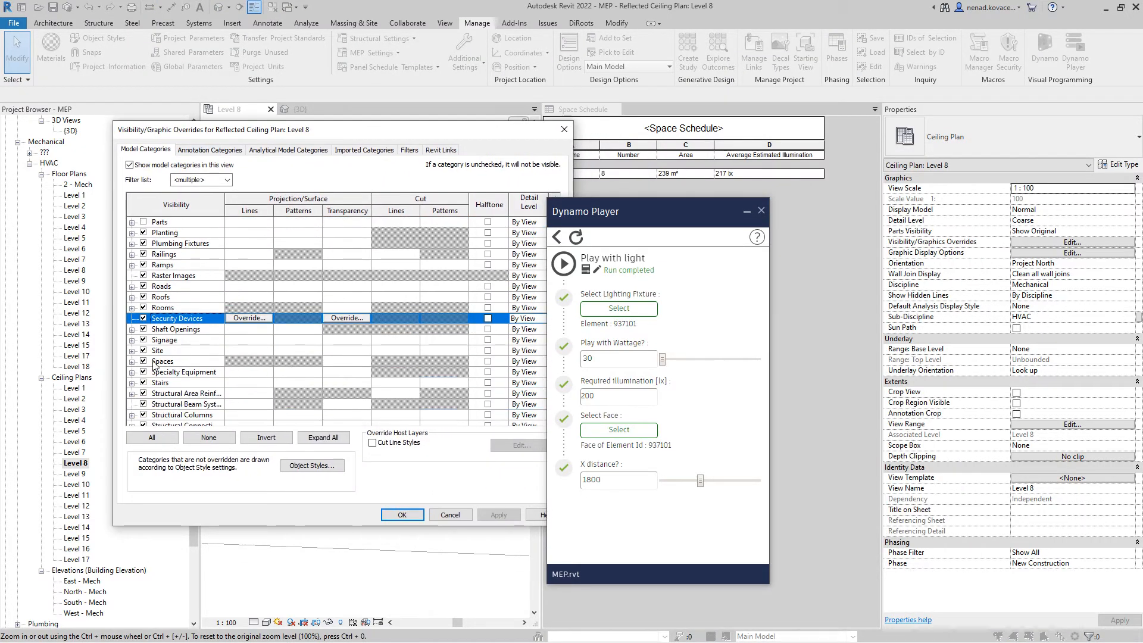
click(133, 362)
click(156, 393)
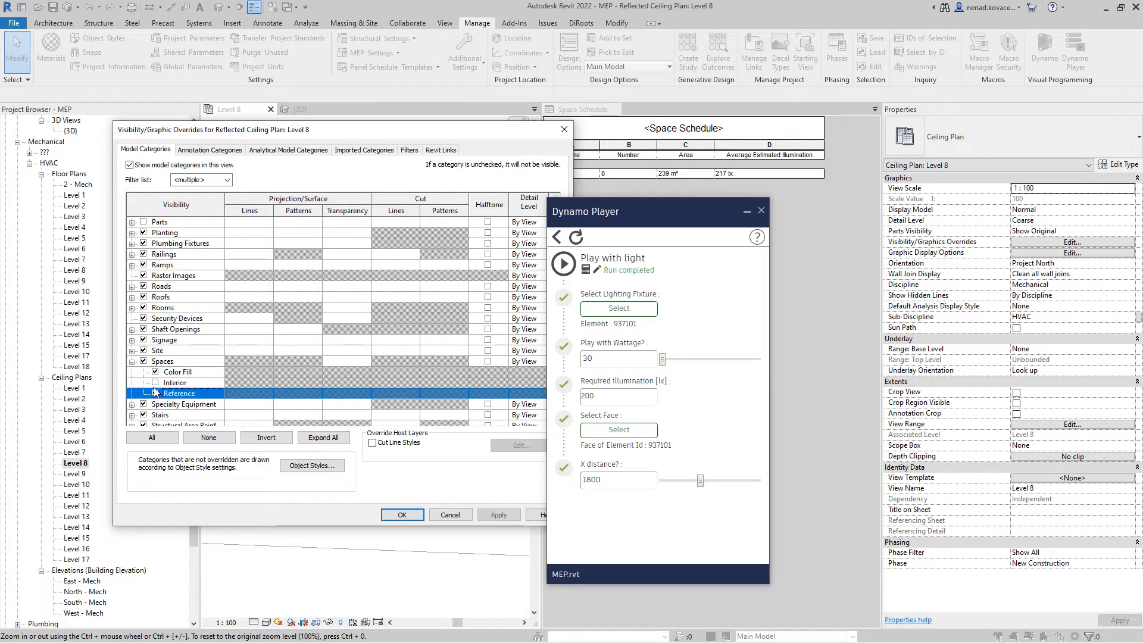
click(155, 382)
click(408, 515)
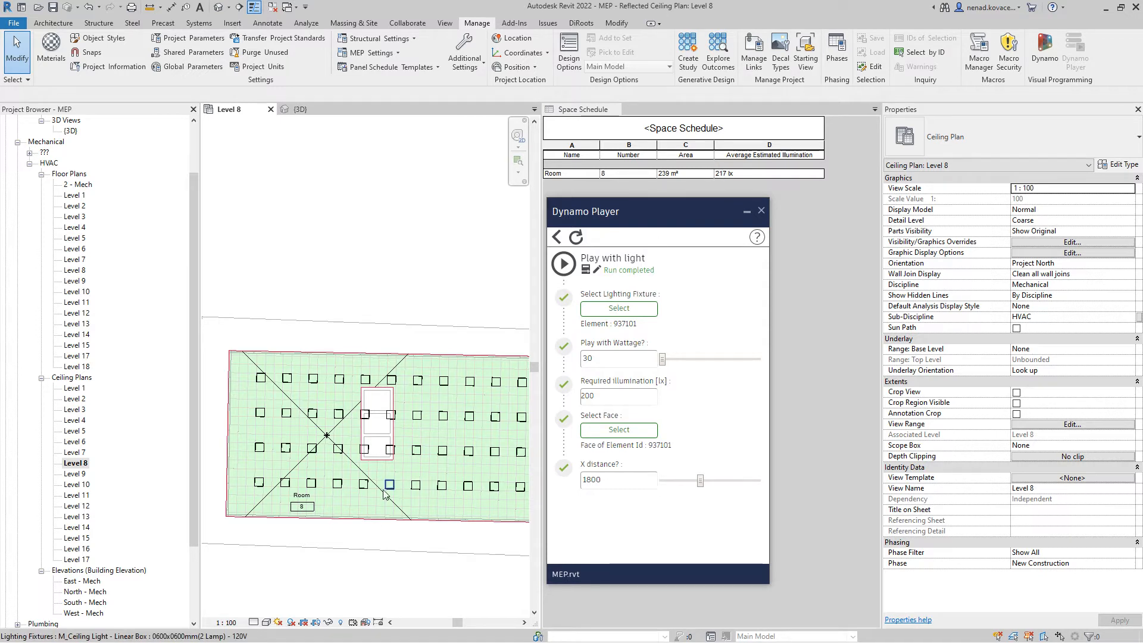
Try shifting two lights clear of the central shaft, and delete all four ceiling lights that were overlapping it
click(395, 425)
scroll(398, 416, up, 3)
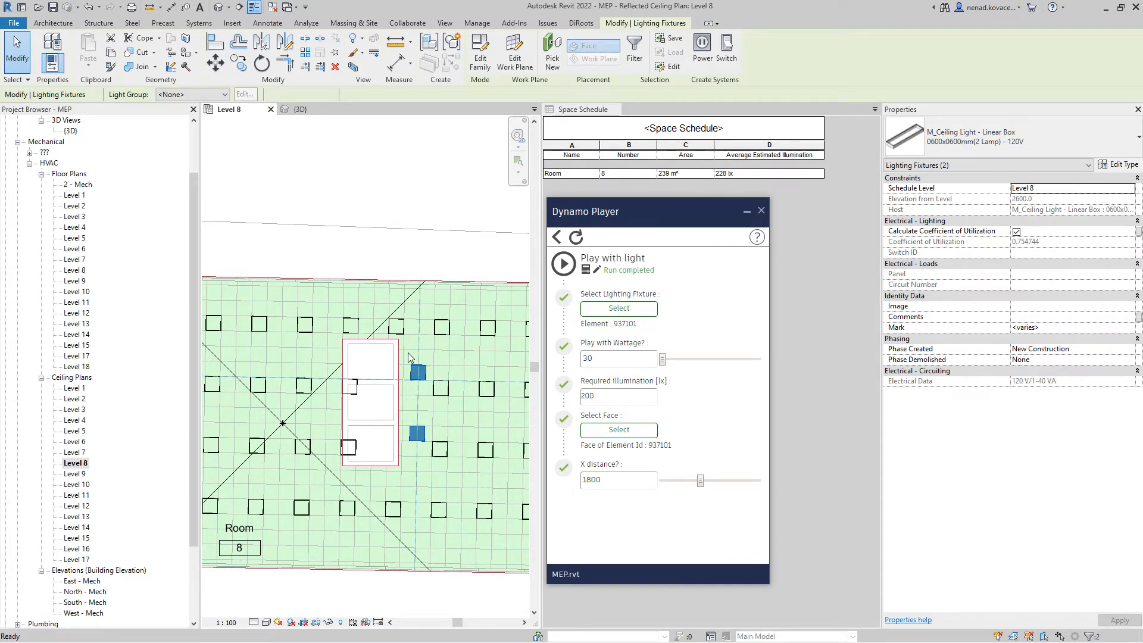
key(Delete)
click(412, 250)
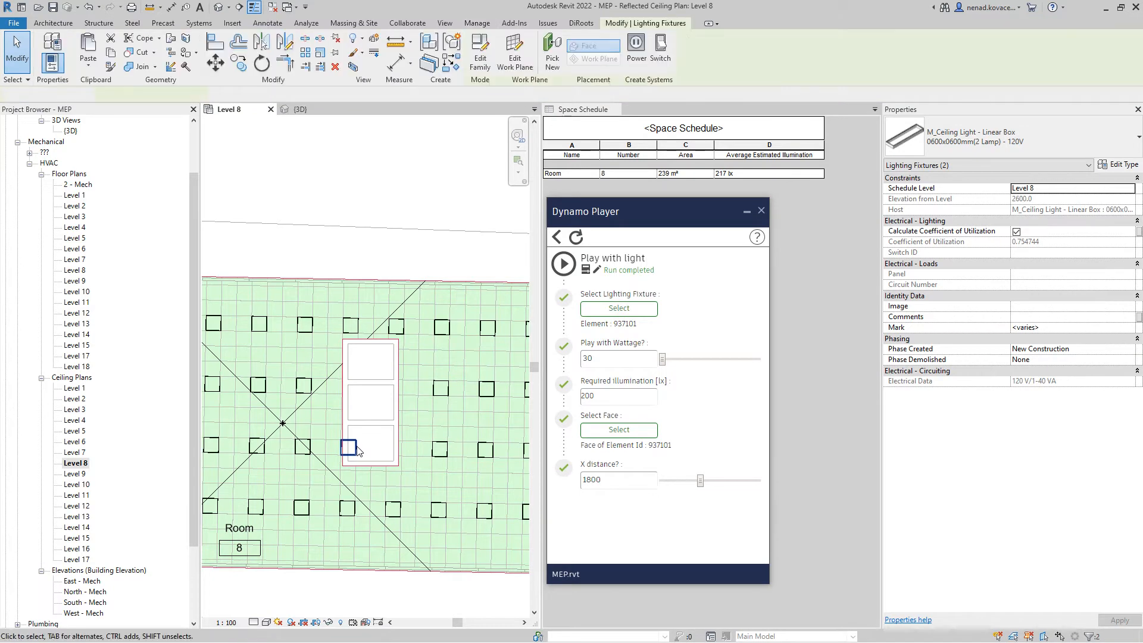
Turn off the Interior and Reference subcategories of Spaces in the Level 8 ceiling plan's visibility overrides
key(v)
key(g)
click(209, 343)
key(s)
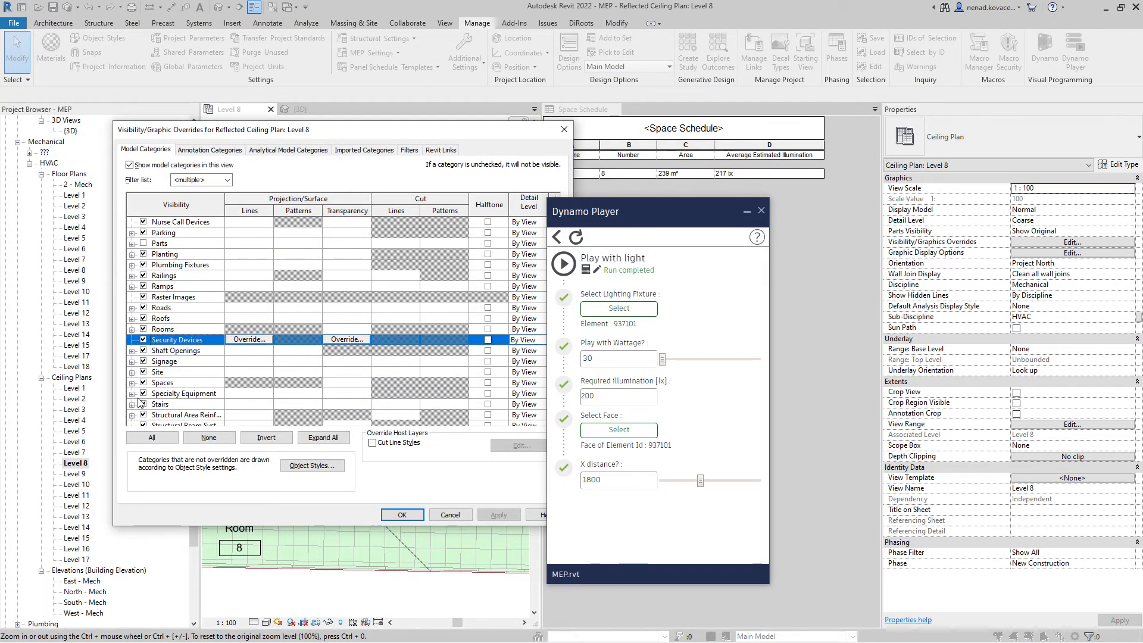
click(132, 384)
click(155, 404)
click(155, 414)
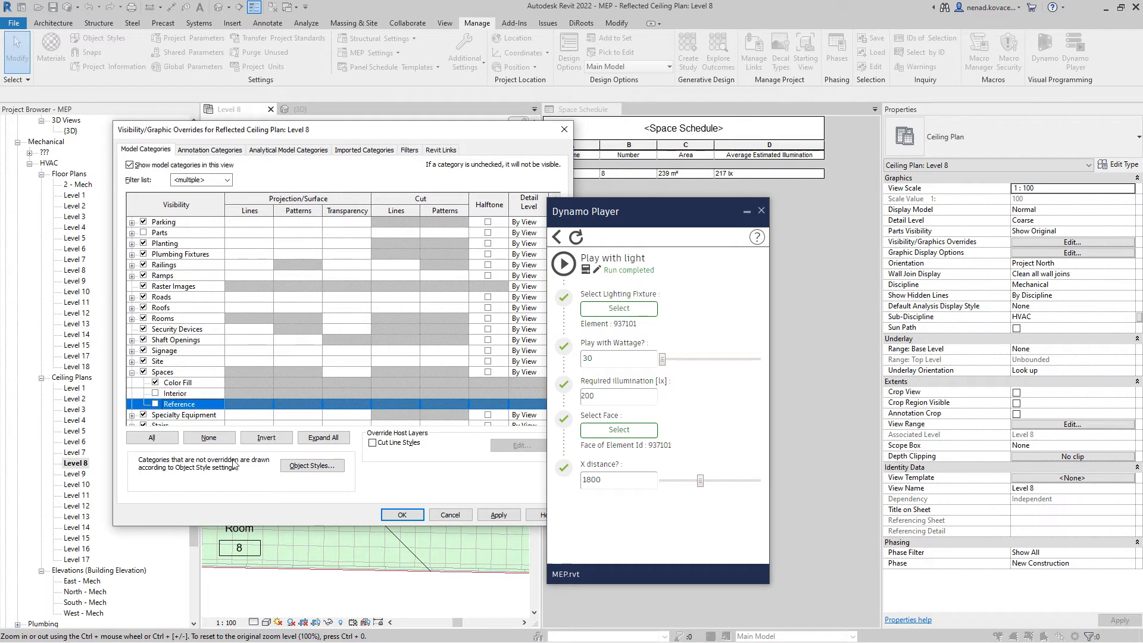
click(412, 515)
Undo all recent changes back to and including the last Dynamo script run that placed the ceiling lights
scroll(357, 381, down, 5)
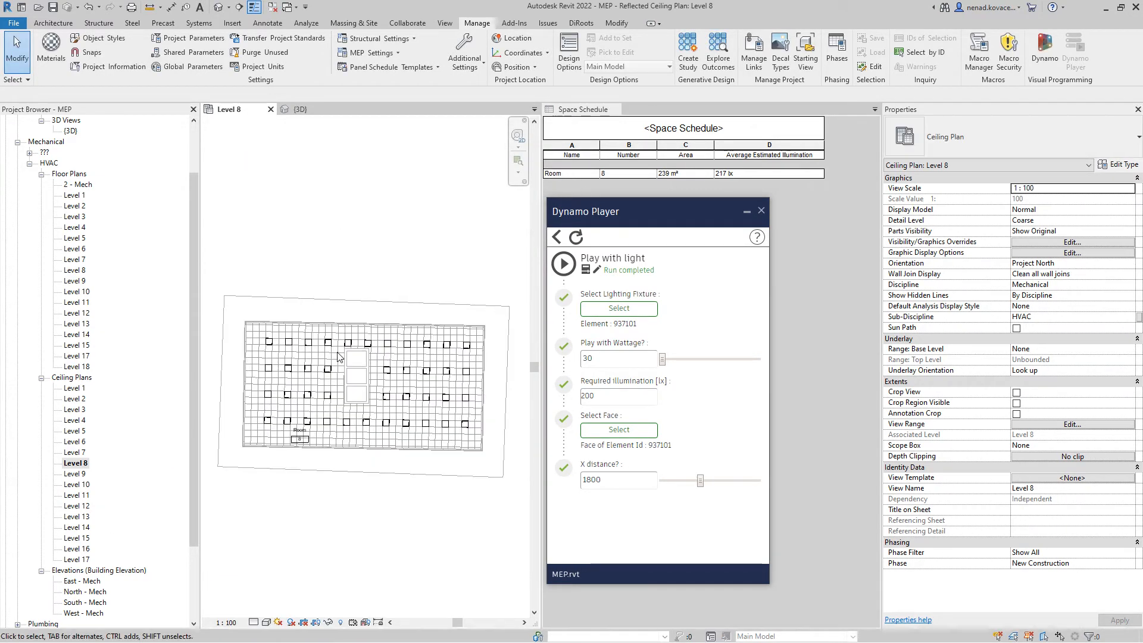
scroll(354, 376, up, 2)
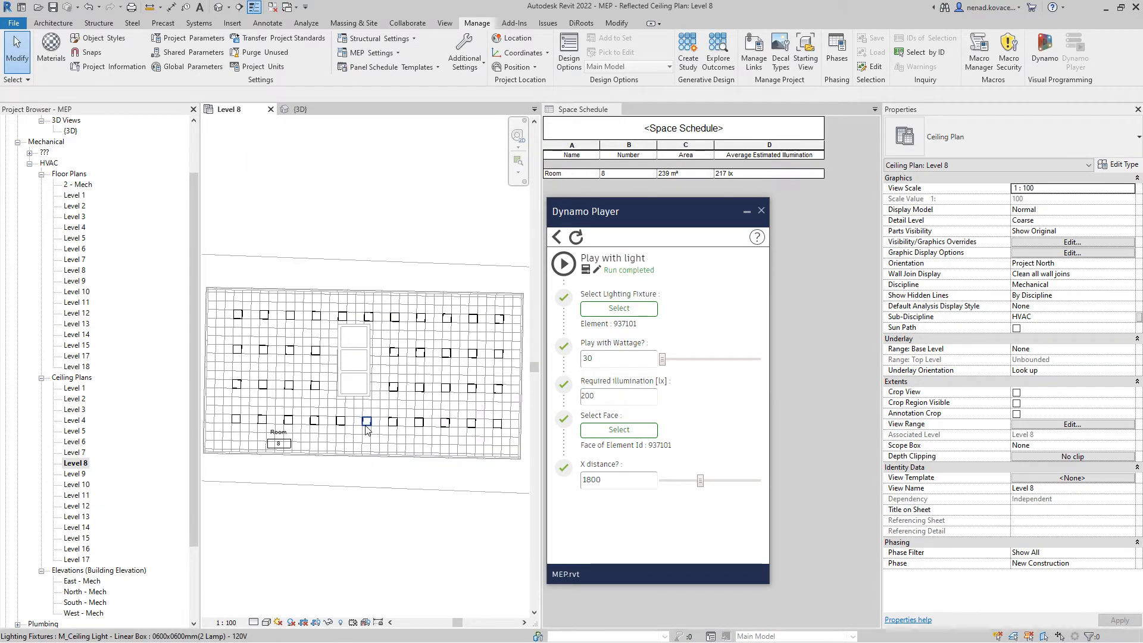
click(98, 7)
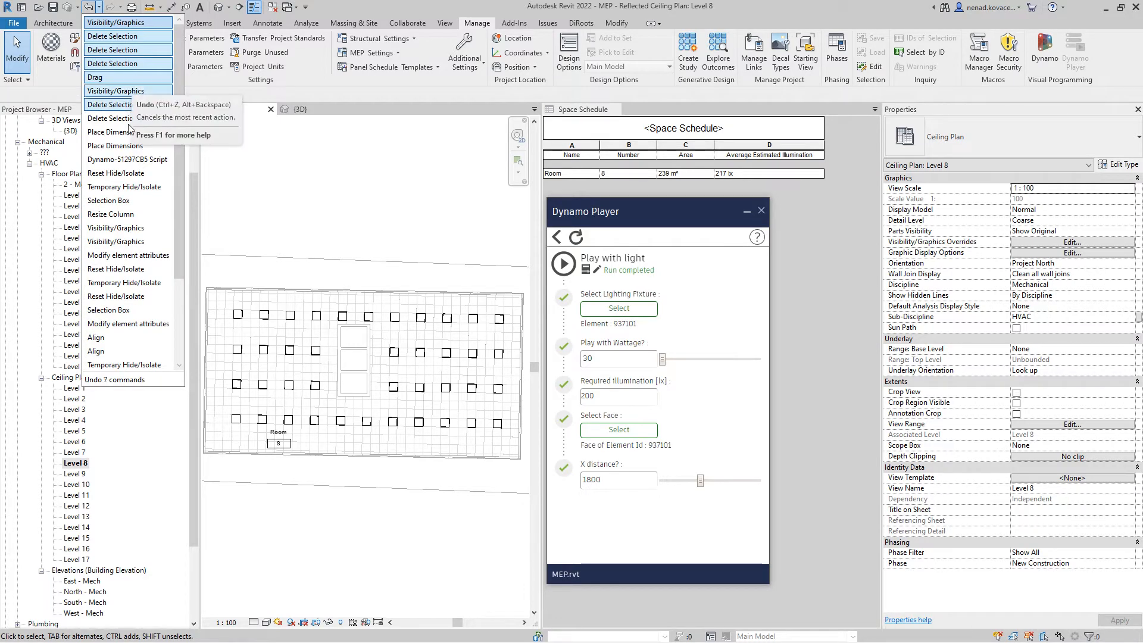
click(133, 160)
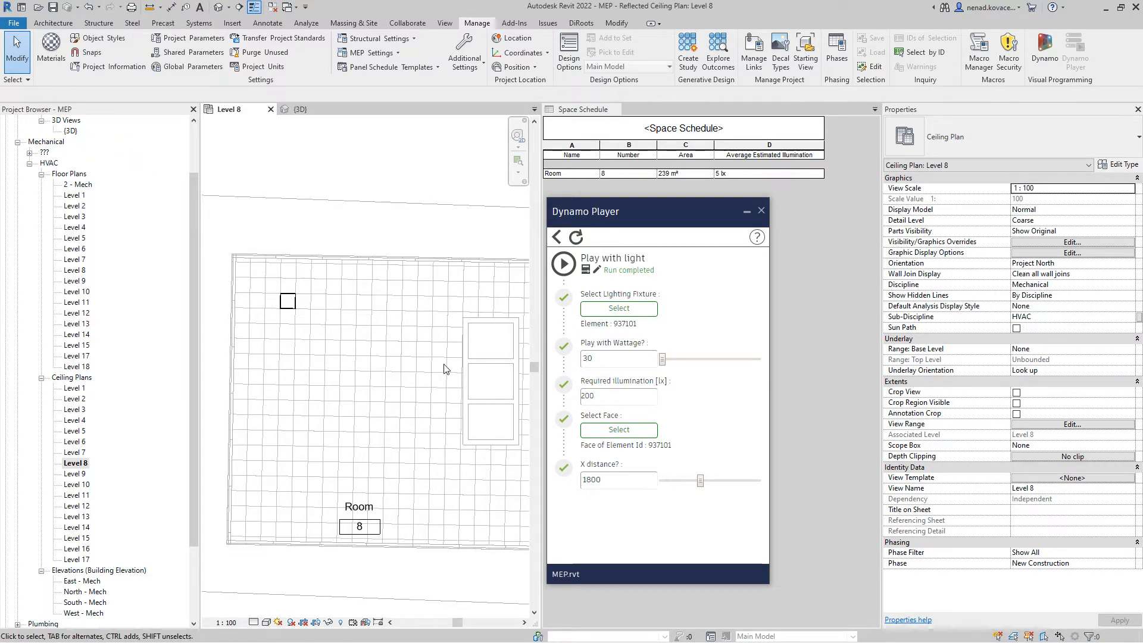
Set the Play with light script's required illumination to 300 lx and run the script
click(646, 397)
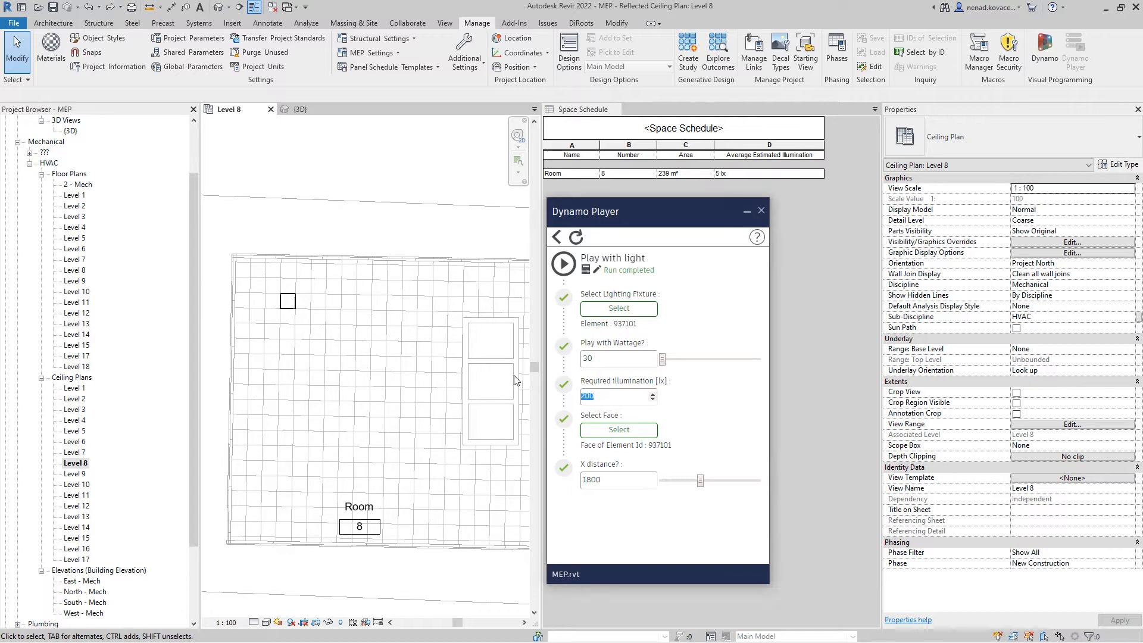
text(3)
click(563, 264)
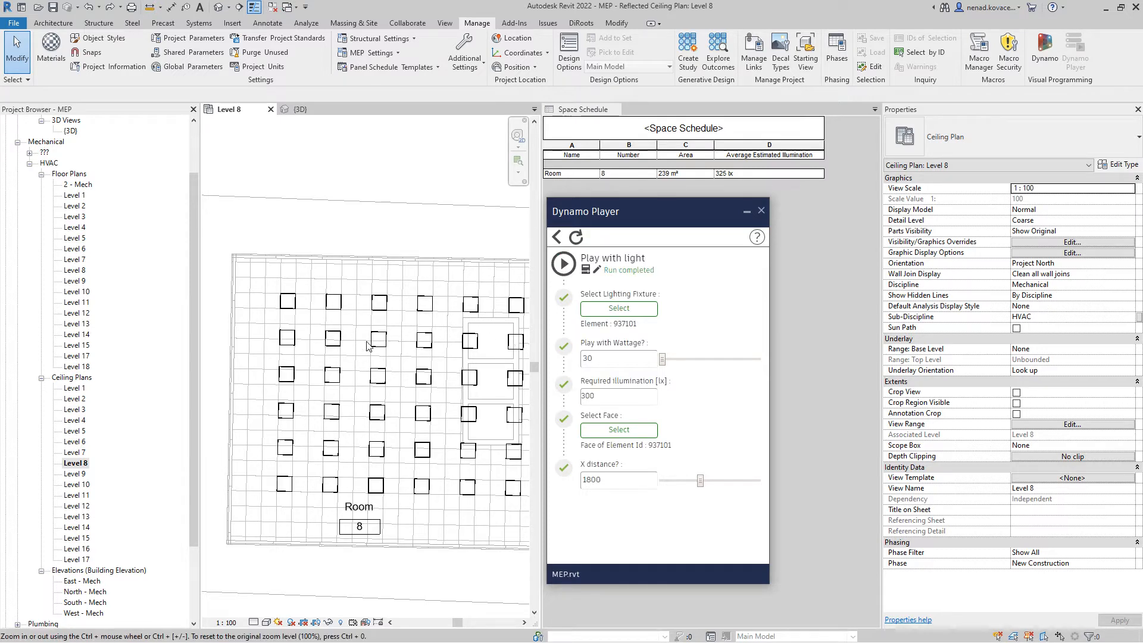
Examine the new ceiling light grid across the Level 8 room and its average estimated illumination in the Space Schedule
scroll(266, 469, down, 5)
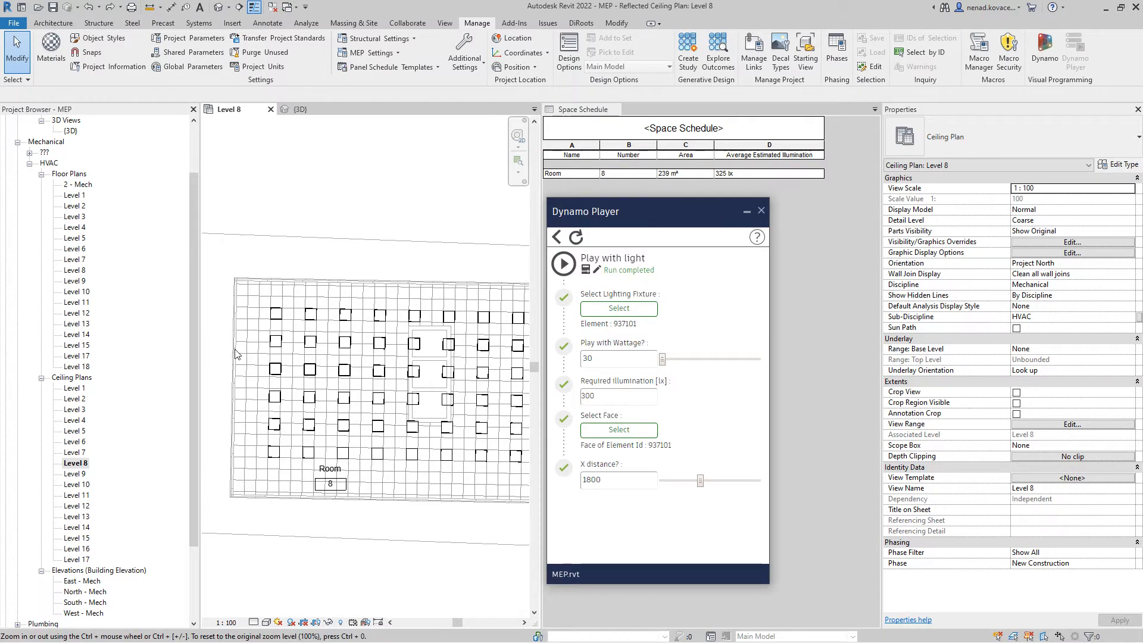
scroll(266, 469, up, 2)
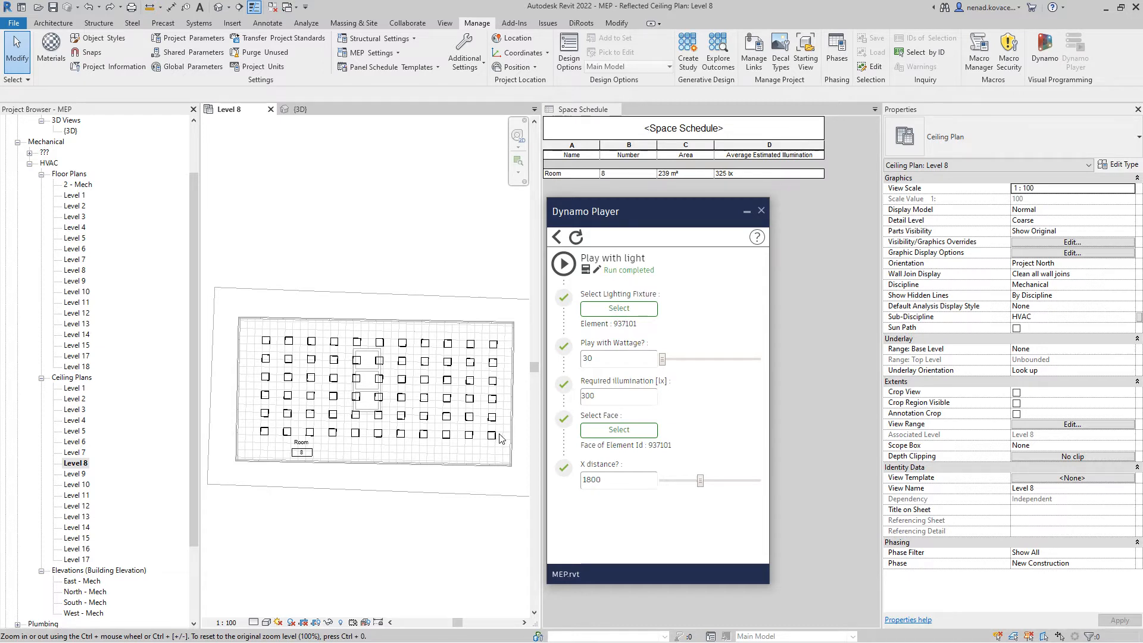
scroll(249, 358, up, 3)
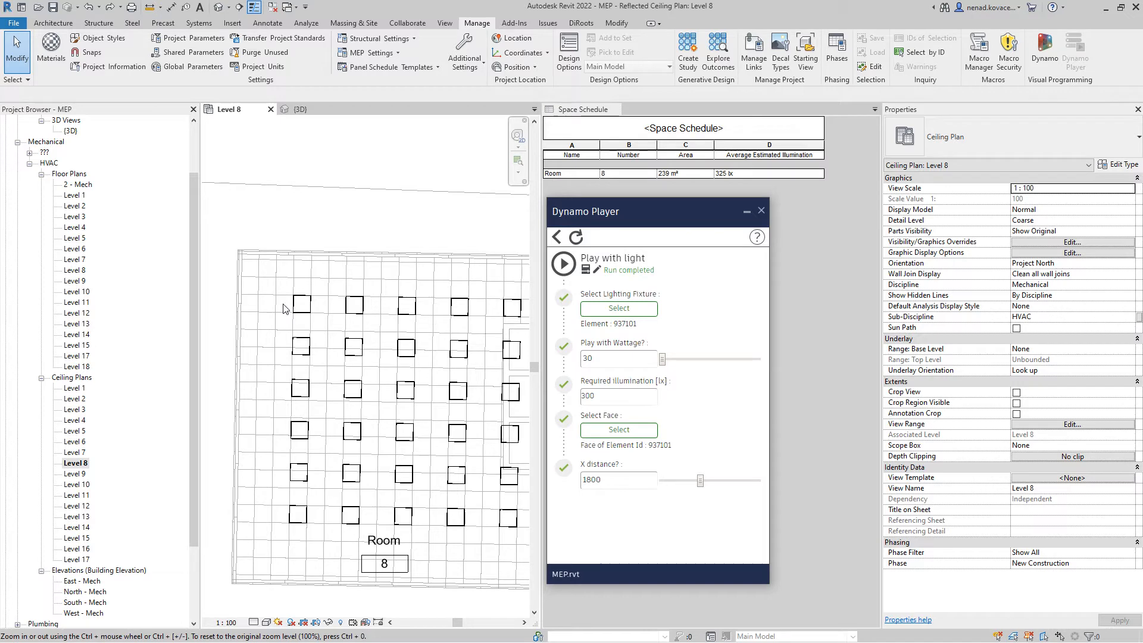
scroll(239, 301, down, 3)
scroll(239, 299, down, 3)
scroll(467, 310, up, 4)
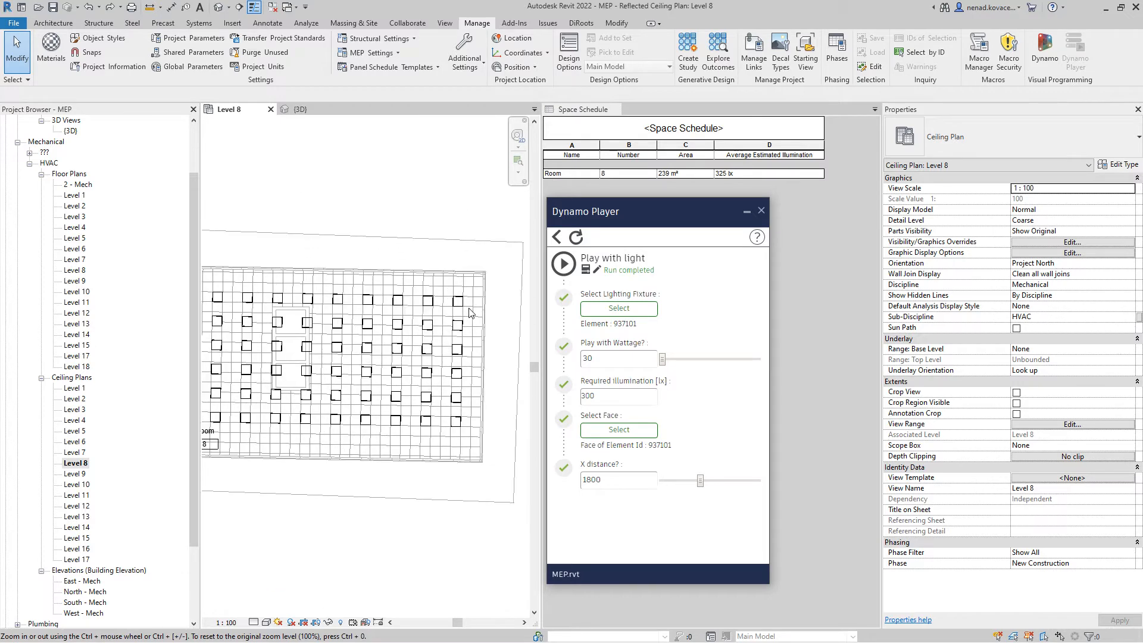
scroll(483, 297, down, 2)
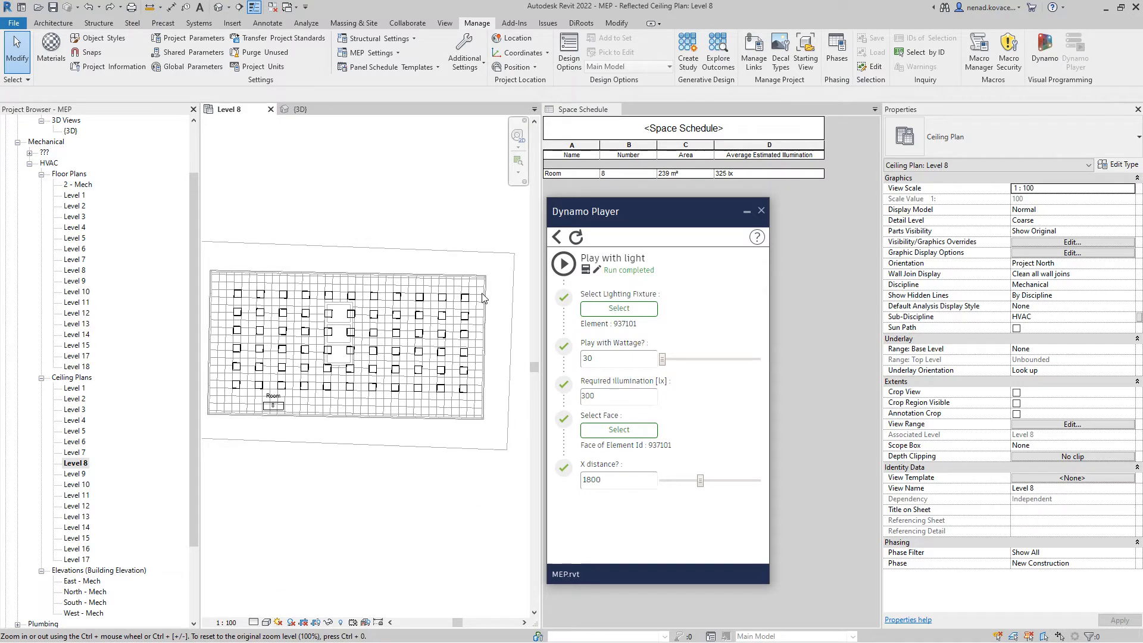
scroll(213, 298, up, 4)
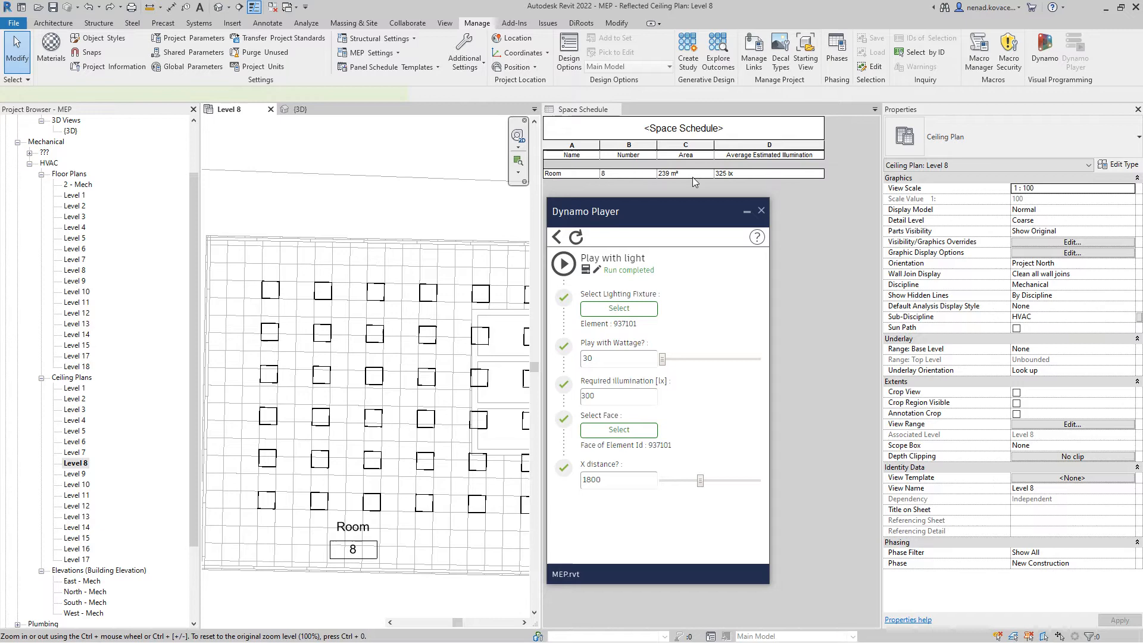
click(727, 177)
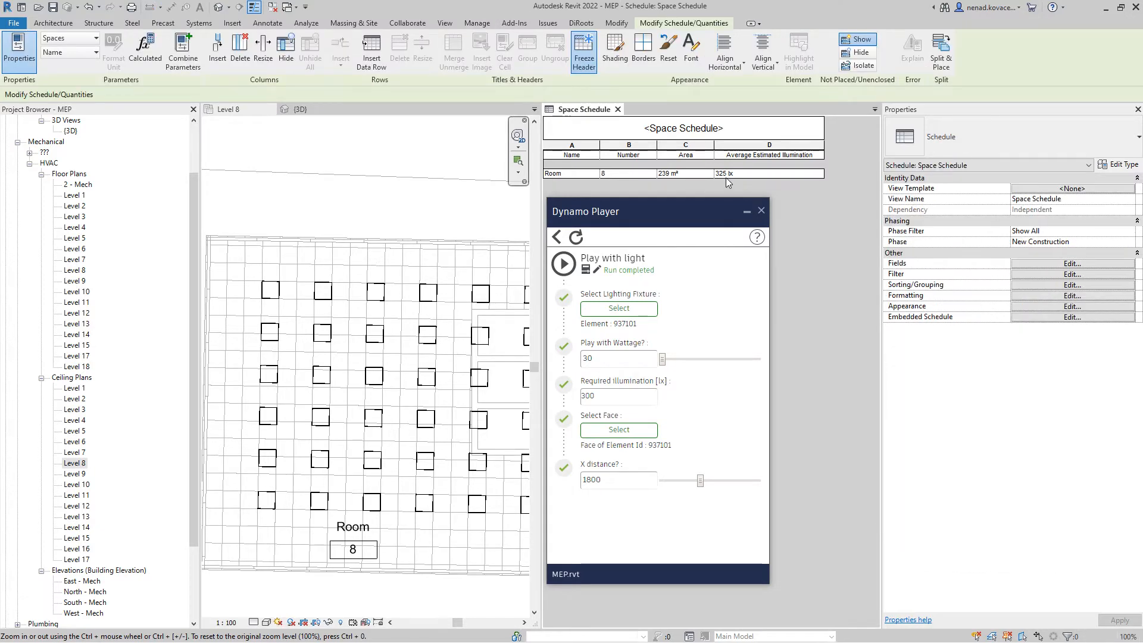
Delete the six ceiling lights that overlap the central shaft, and check the room's illumination in the Space Schedule
scroll(397, 335, down, 3)
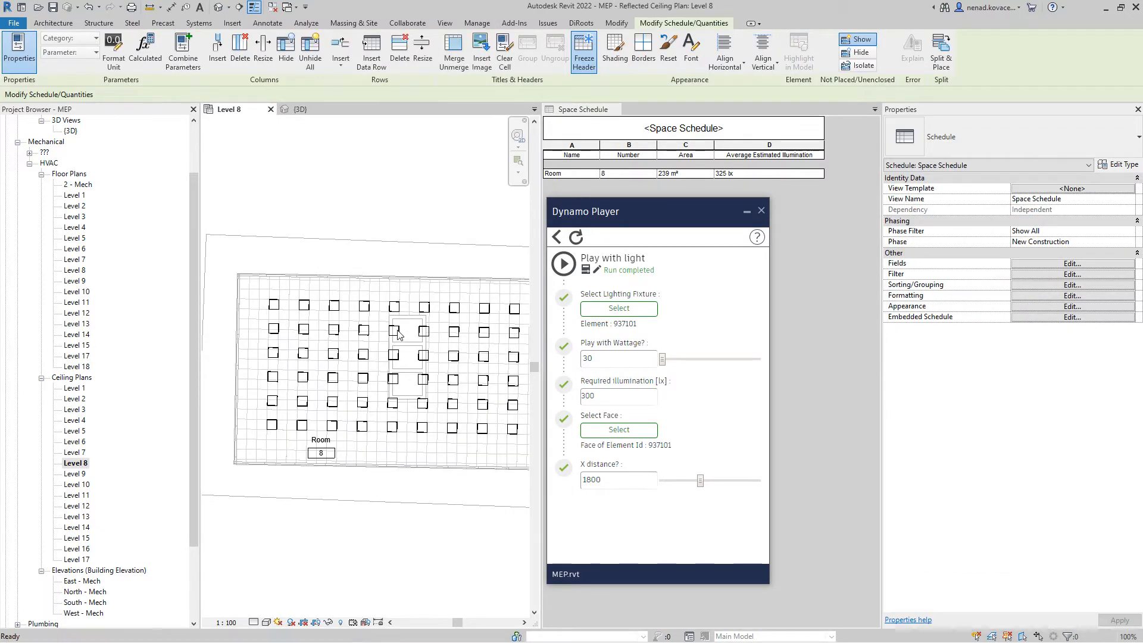
click(397, 333)
ctrl+click(393, 359)
ctrl+click(394, 381)
ctrl+click(423, 381)
ctrl+click(428, 353)
ctrl+click(428, 330)
key(Delete)
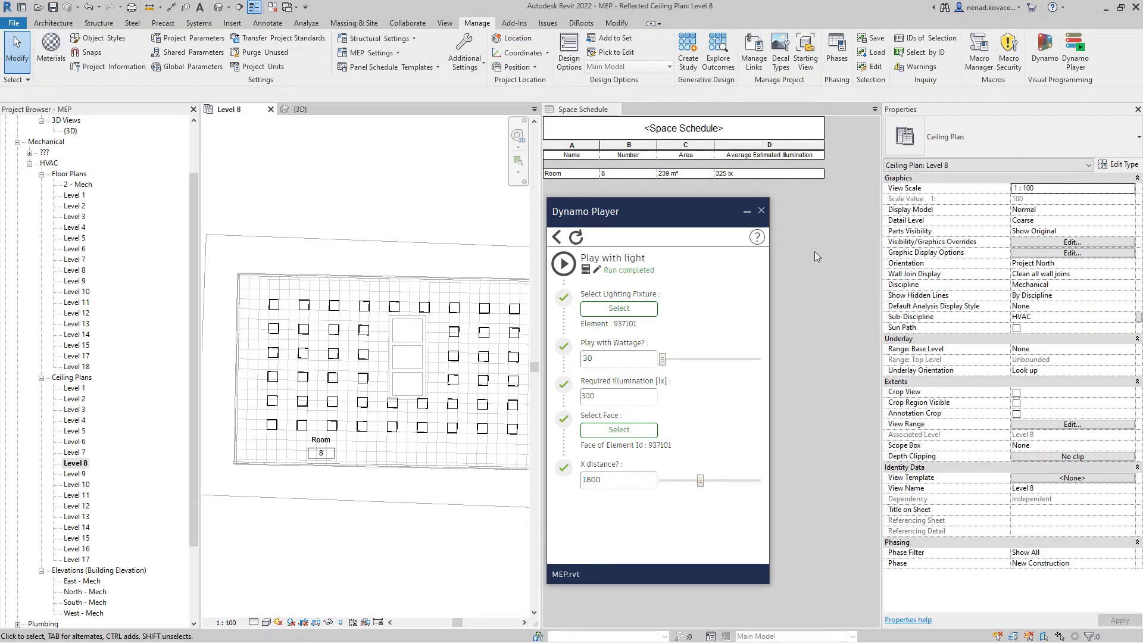
click(734, 182)
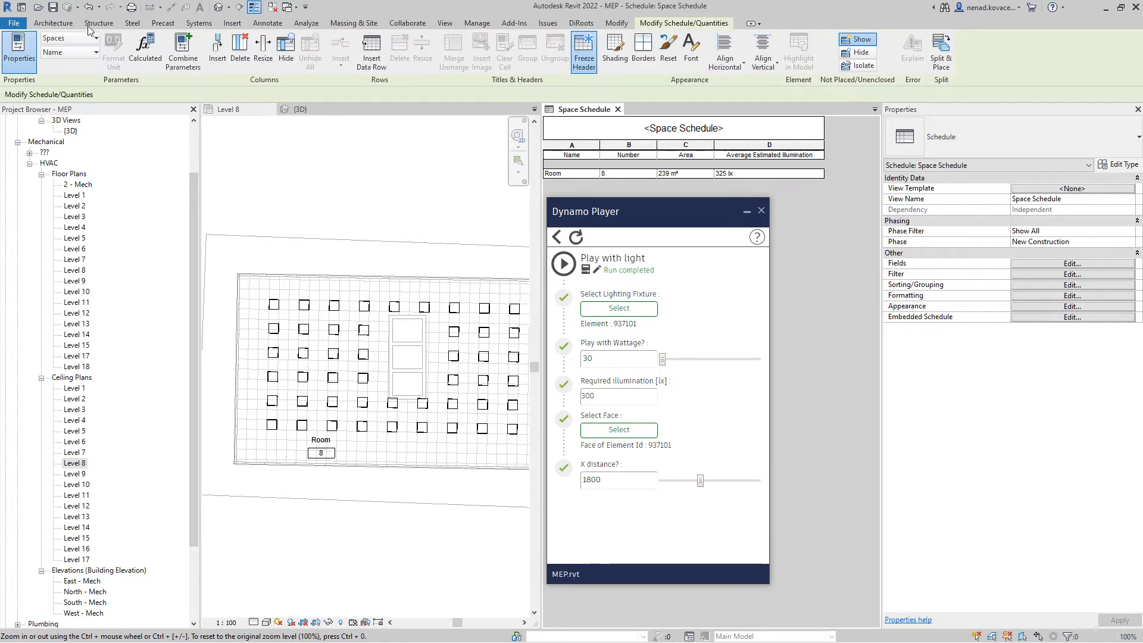
Undo the light deletion and the 300 lx script run, and set the Play with light wattage to 50
click(89, 8)
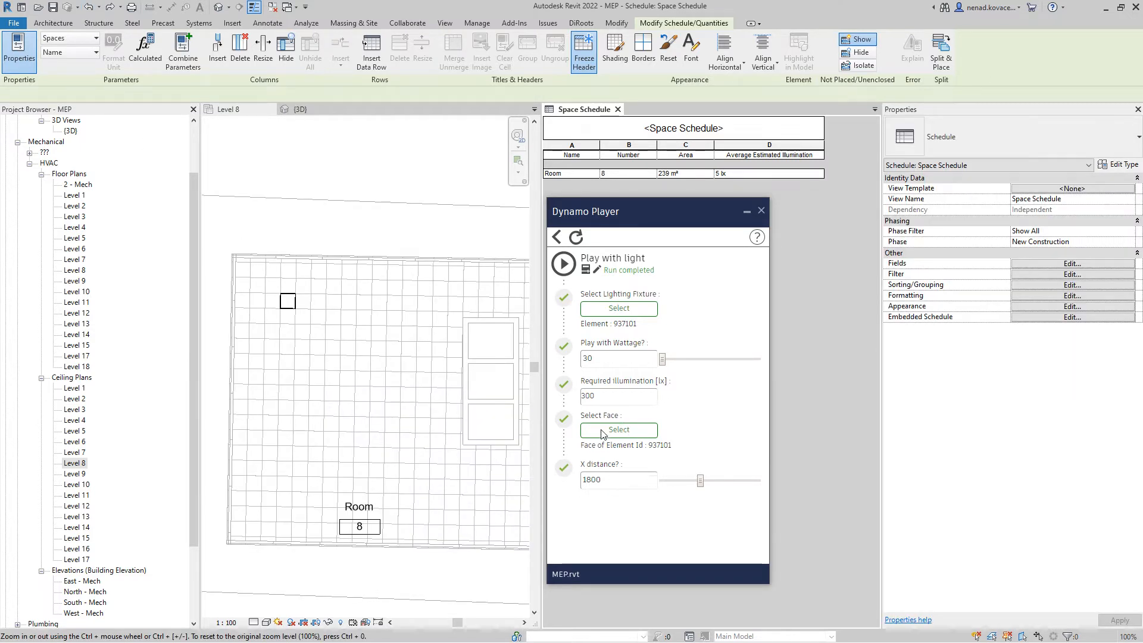
double_click(605, 403)
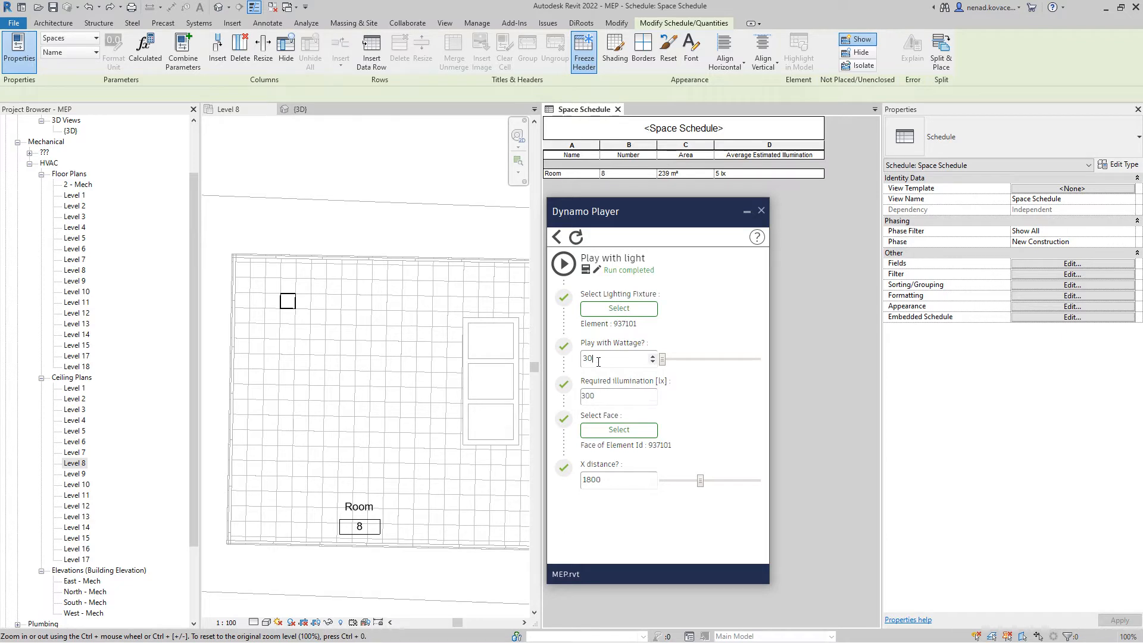
drag(599, 361, 576, 359)
text(50)
Inspect the Initial Intensity wattage in the original ceiling light's type properties, and close them without changes
click(289, 302)
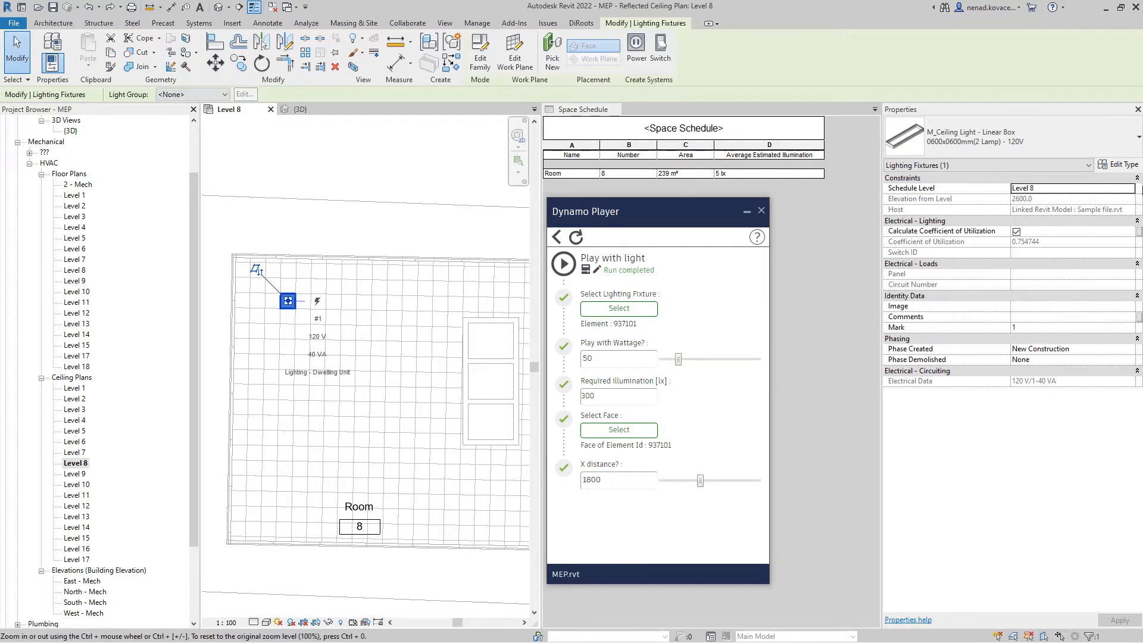
click(1122, 165)
scroll(424, 372, down, 5)
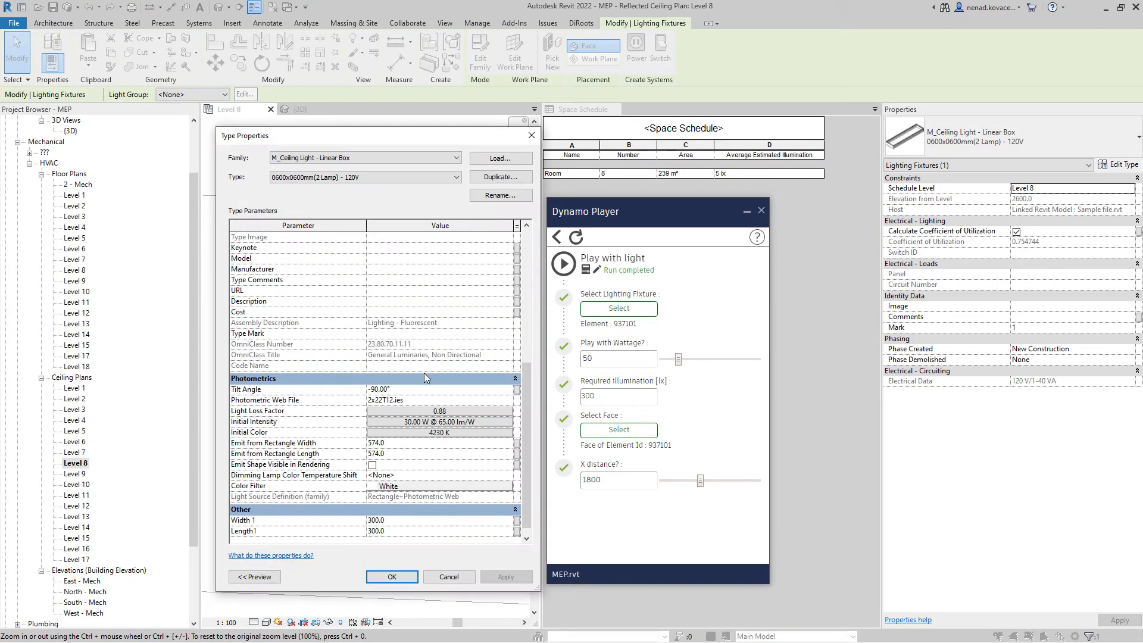
click(431, 411)
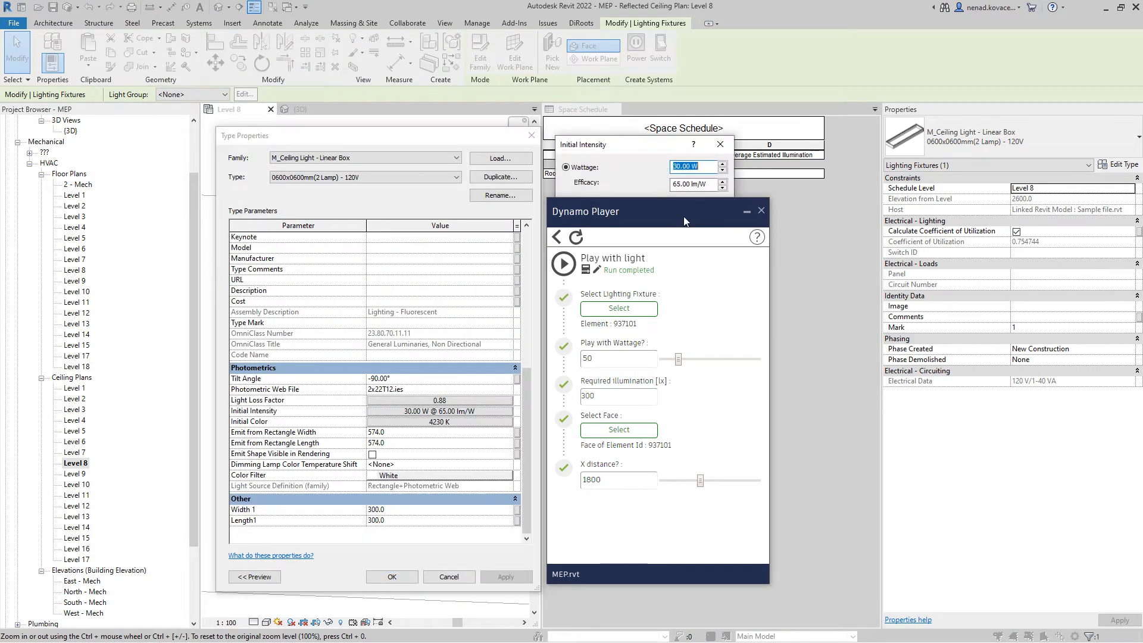
drag(753, 220, 943, 267)
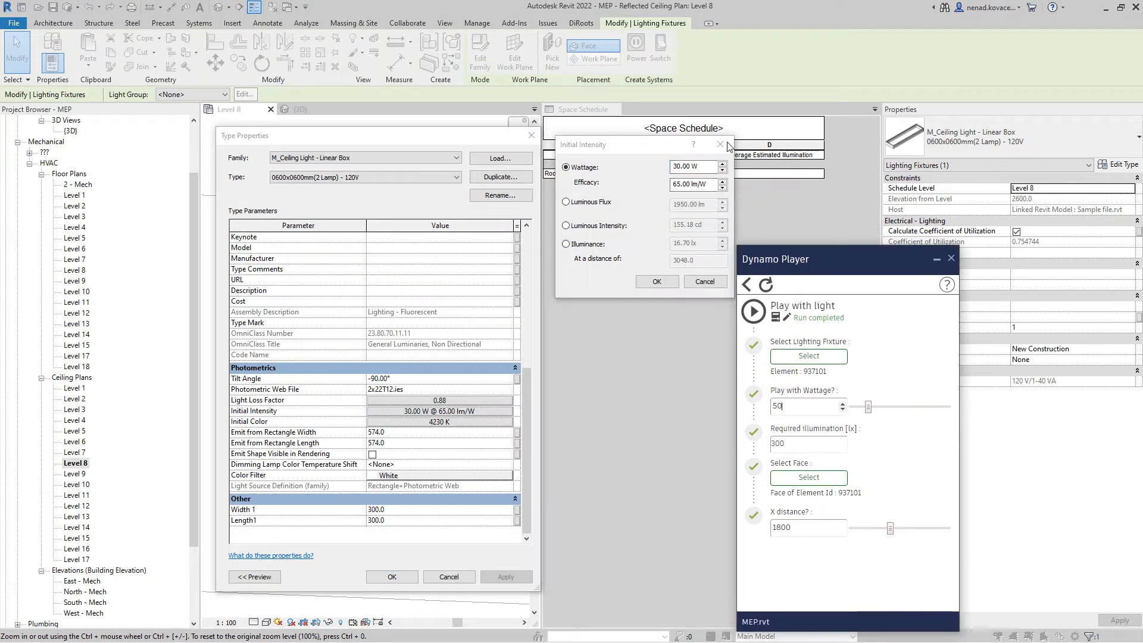
click(705, 282)
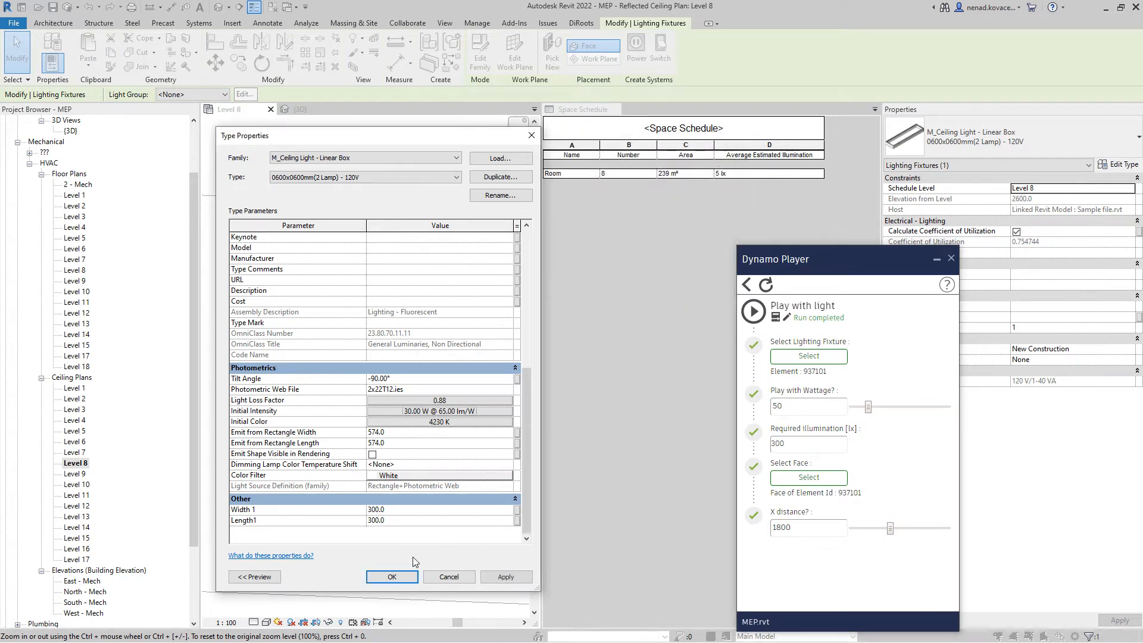
click(449, 576)
Run the Play with light script with a wattage of 50 and a required illumination of 300 lx
drag(787, 256, 606, 233)
double_click(627, 378)
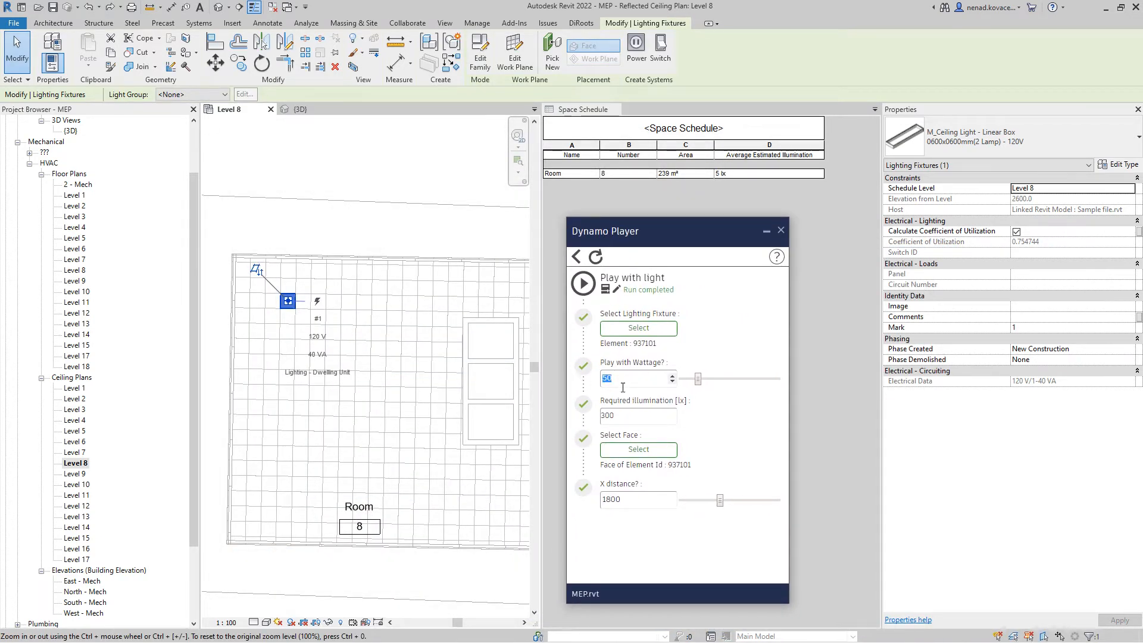
double_click(613, 417)
click(583, 284)
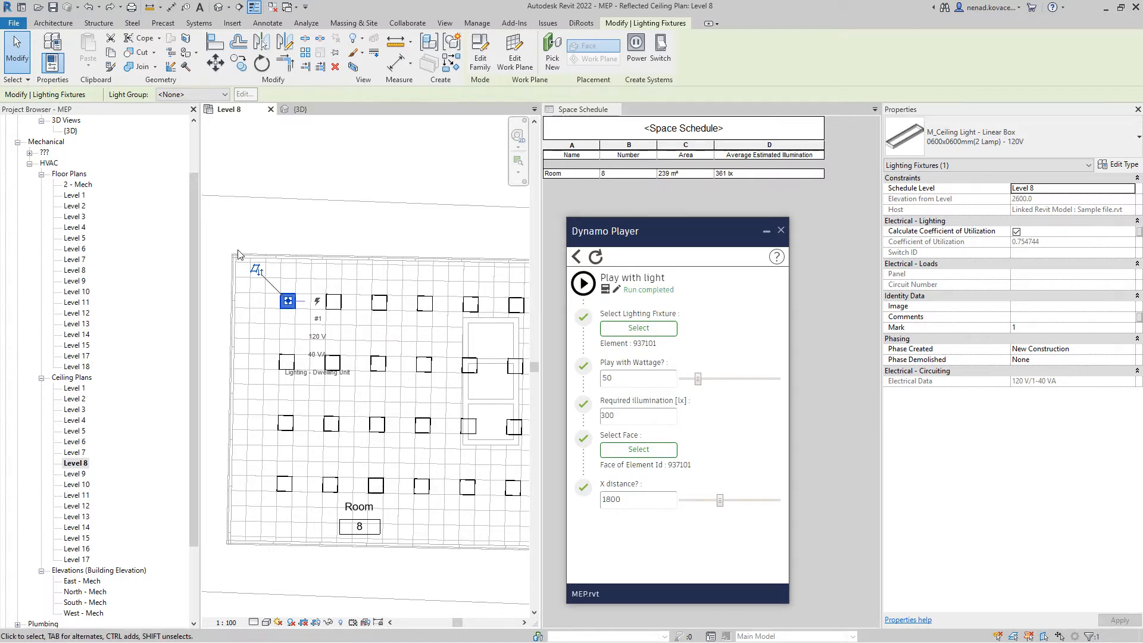
Inspect the Initial Intensity wattage in the type properties of a generated ceiling light above the shaft, and close them without changes
scroll(238, 255, down, 2)
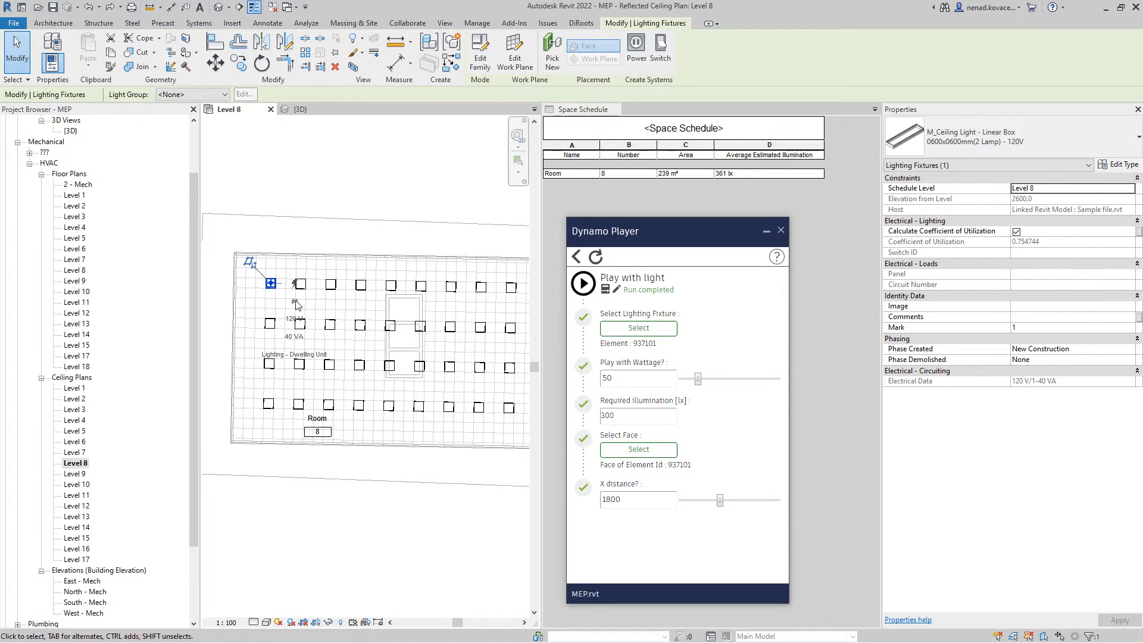
click(336, 201)
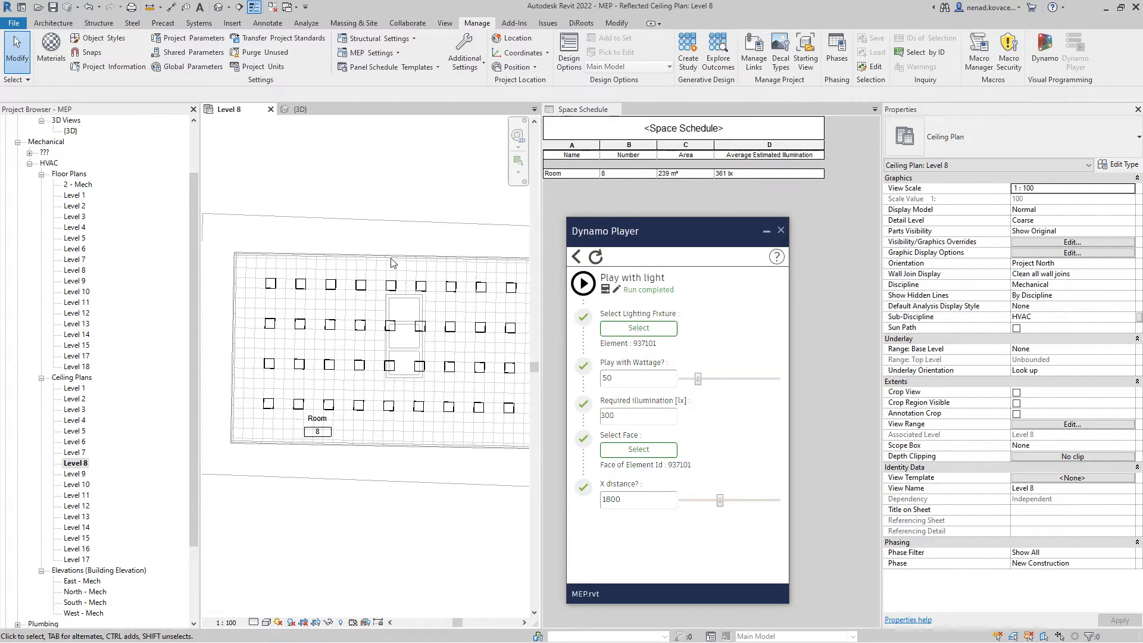
click(391, 286)
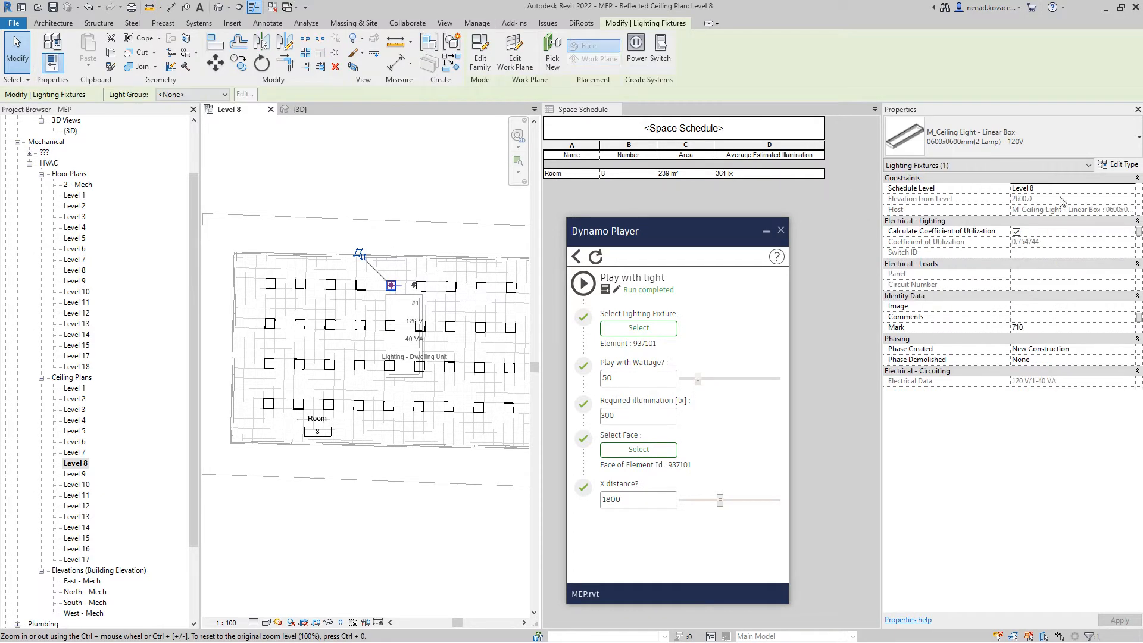
click(1123, 167)
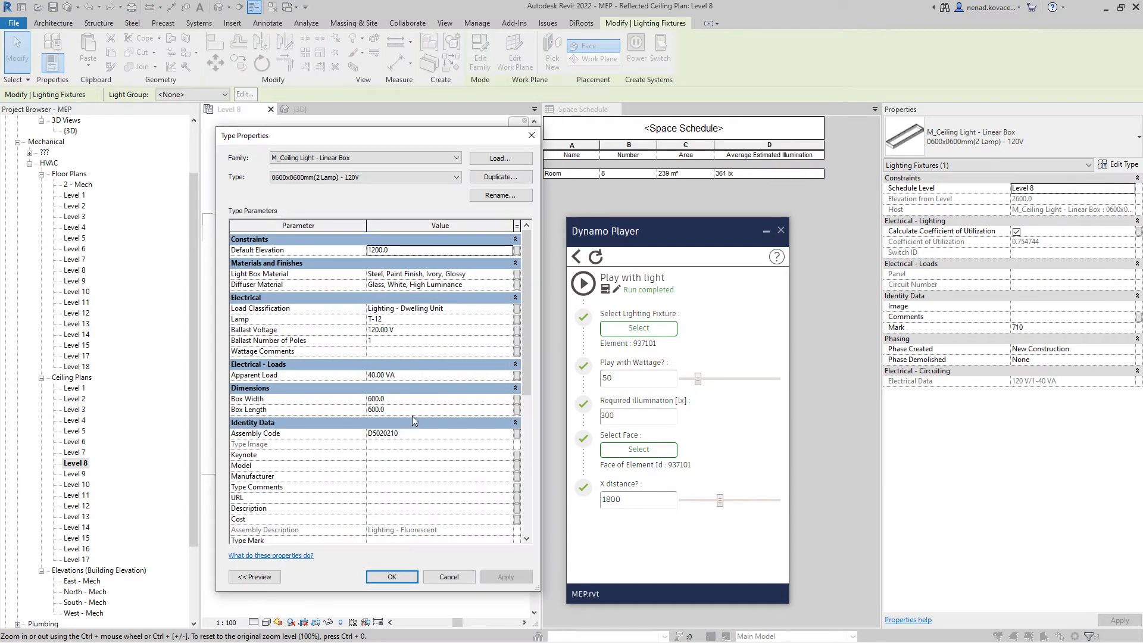
scroll(412, 416, down, 7)
click(432, 411)
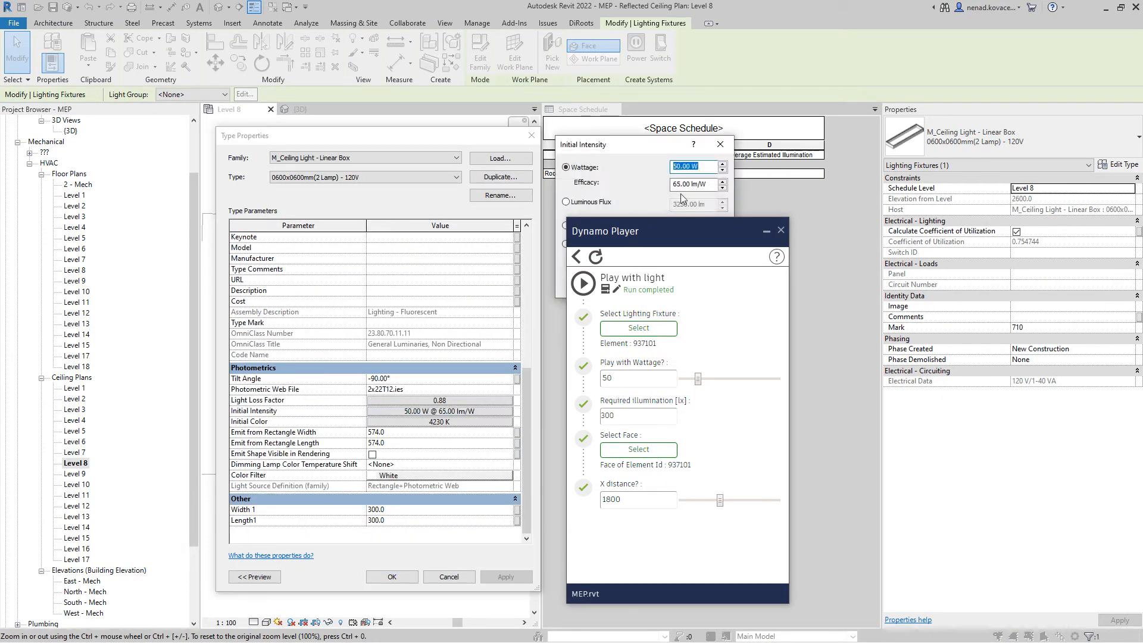
click(720, 144)
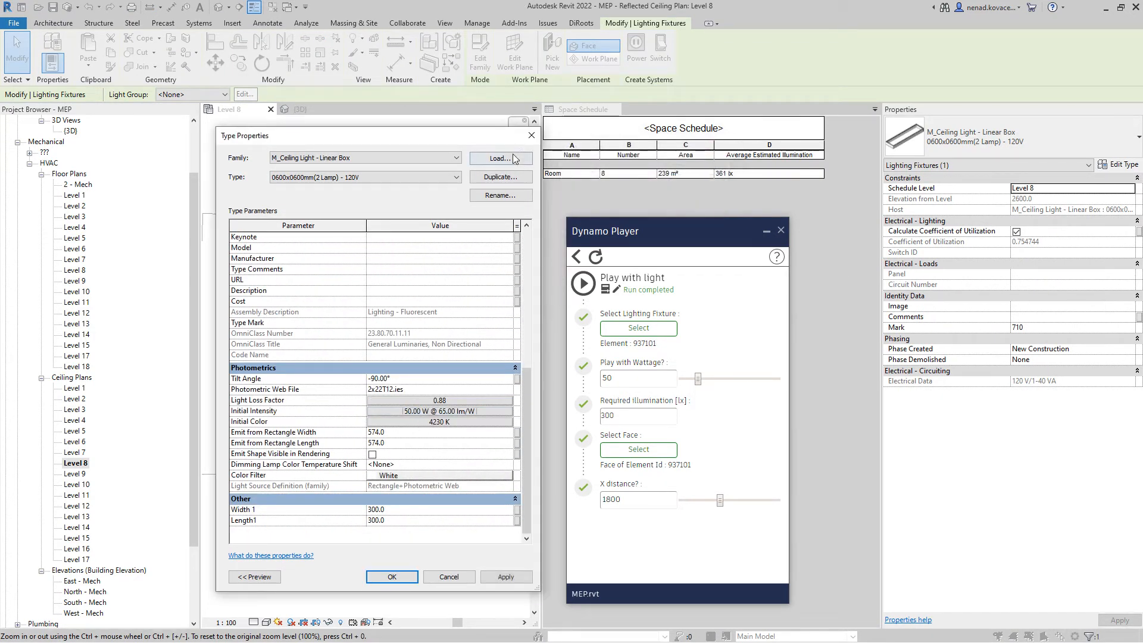
click(532, 135)
key(Escape)
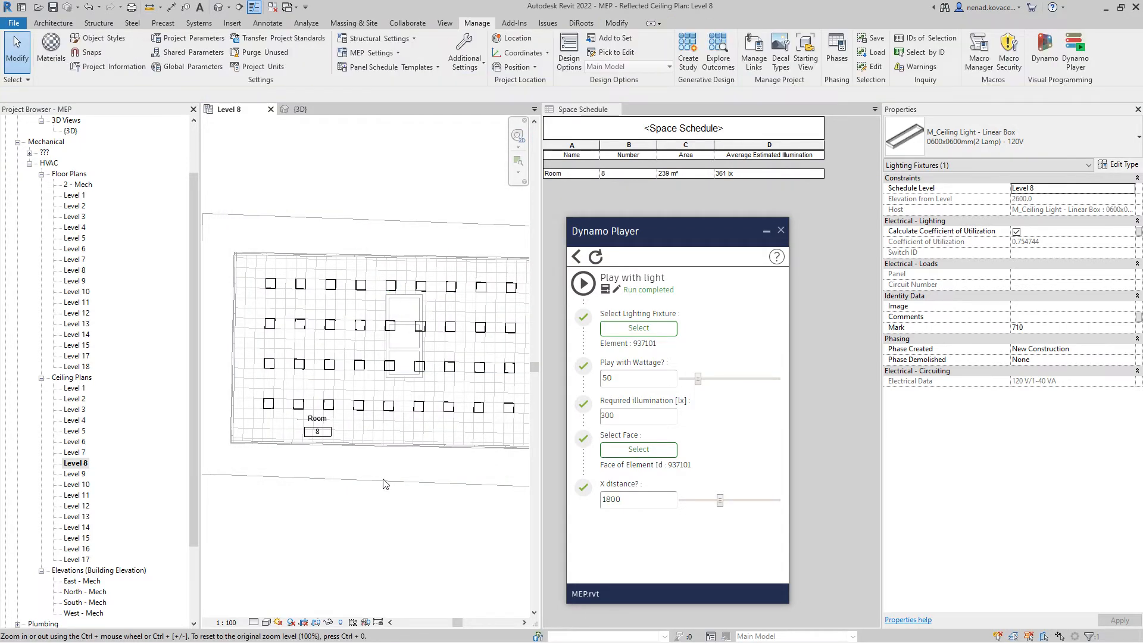
Undo the last script run, and rerun the Play with light script with an X distance of 1200
click(88, 7)
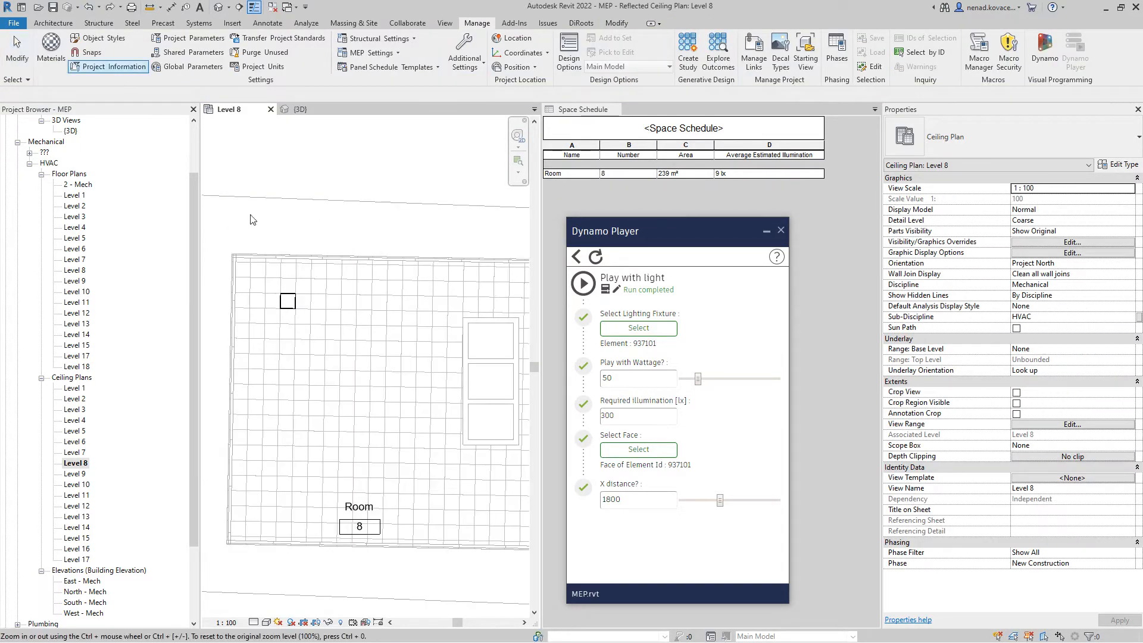
double_click(638, 499)
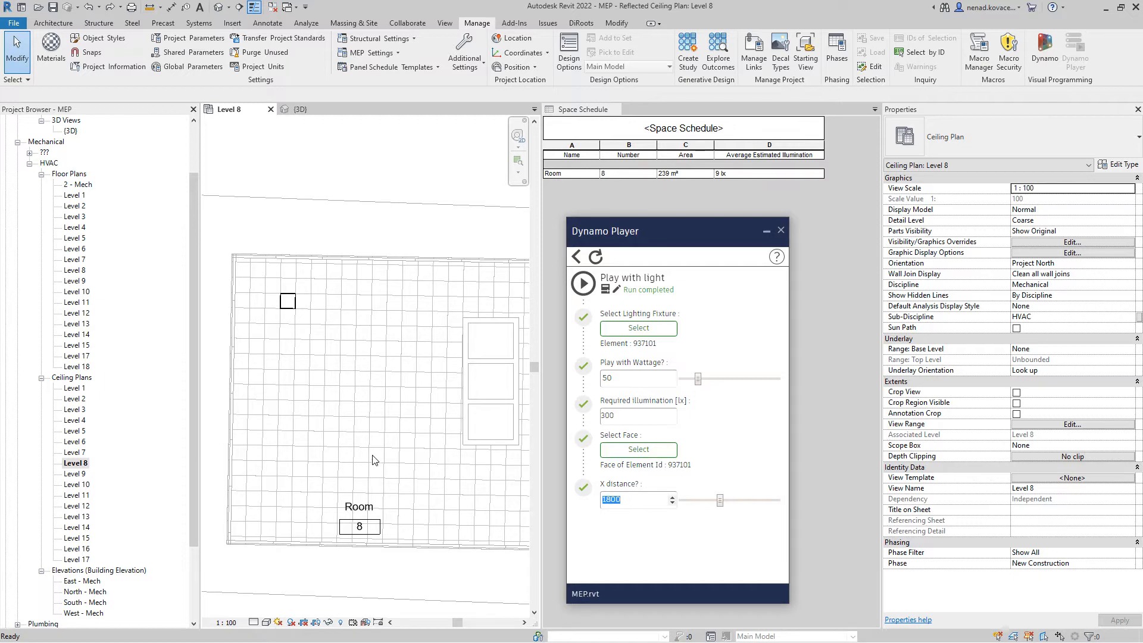
click(663, 531)
click(583, 284)
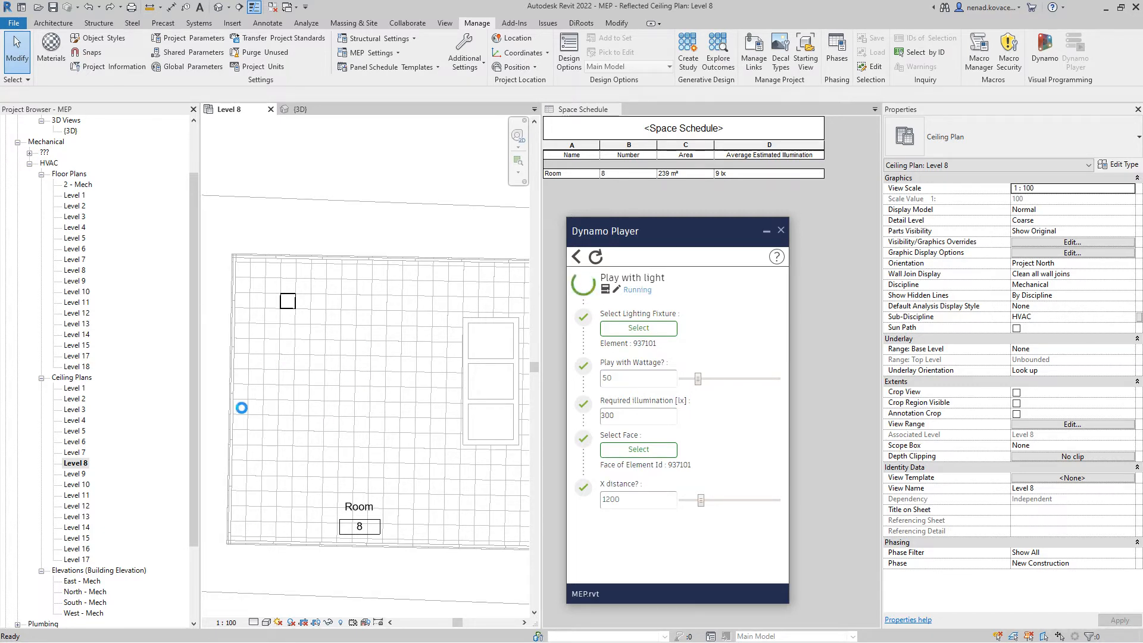
scroll(262, 409, down, 3)
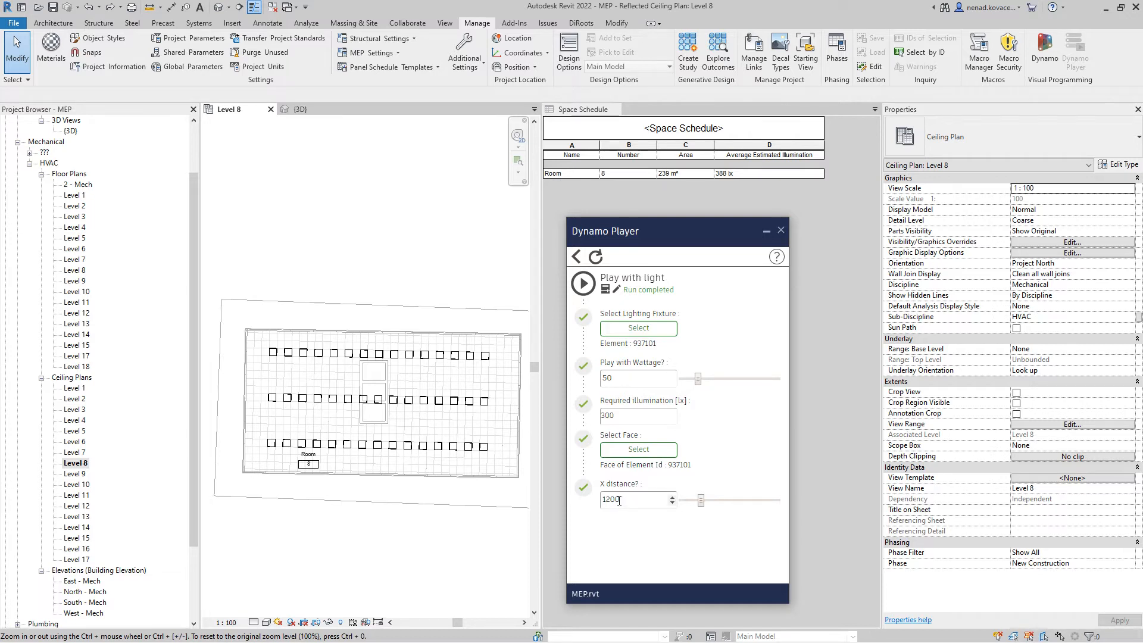
Set the X distance to 2400, undo the previous light layout, and rerun the Play with light script
drag(620, 500, 588, 497)
text(24)
click(89, 8)
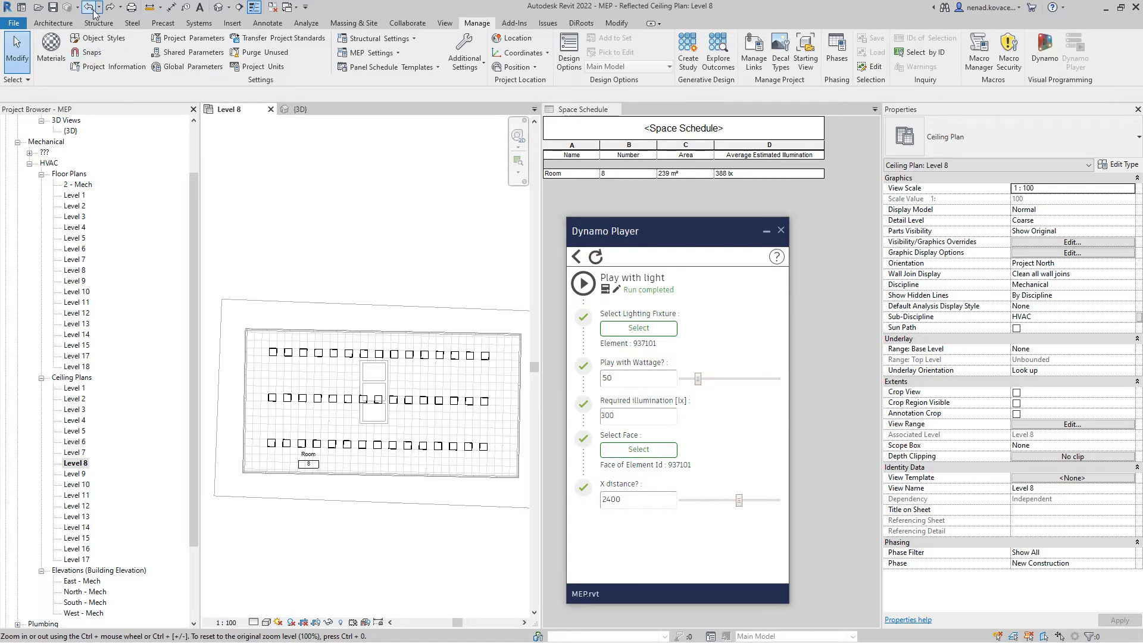
click(583, 284)
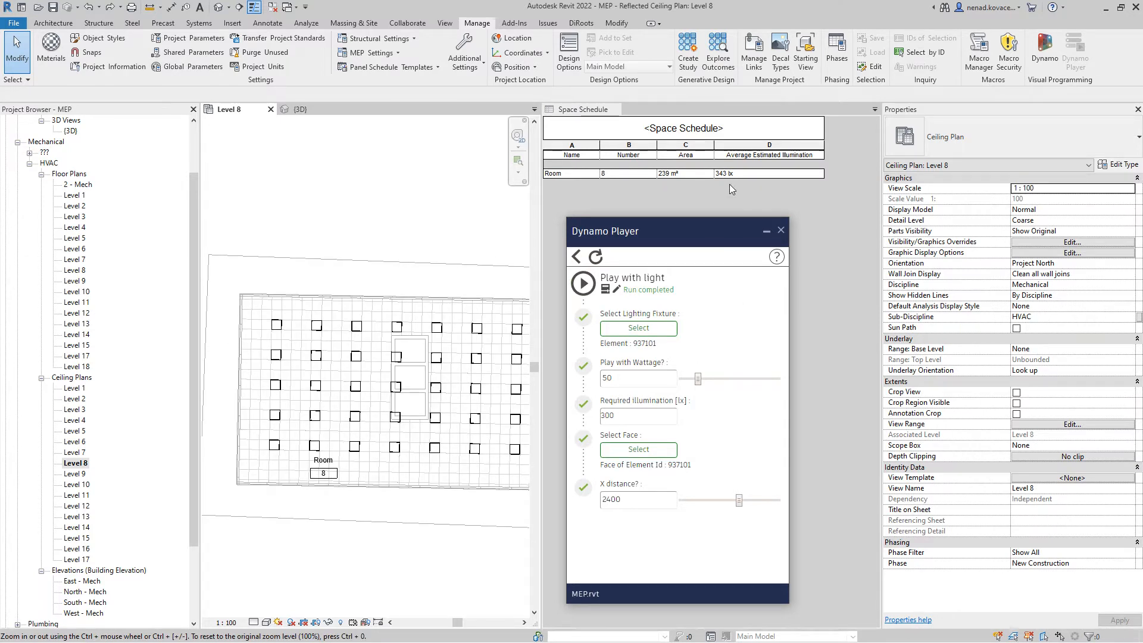
scroll(241, 350, down, 2)
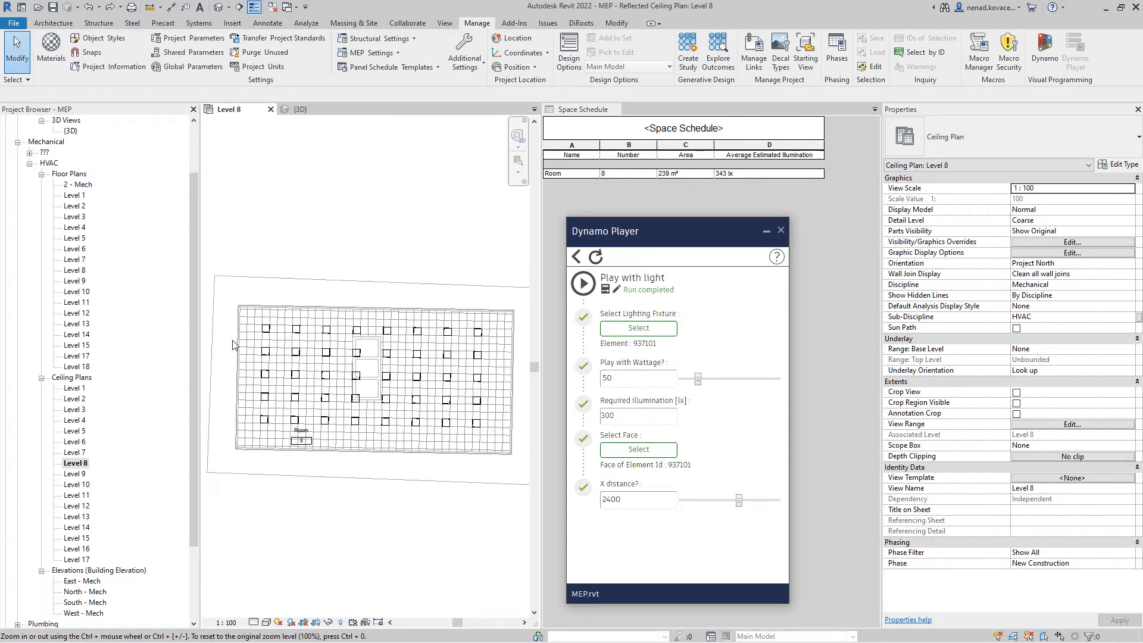
Delete the three ceiling lights that overlap the left side of the central shaft, and review the remaining layout
scroll(356, 401, up, 2)
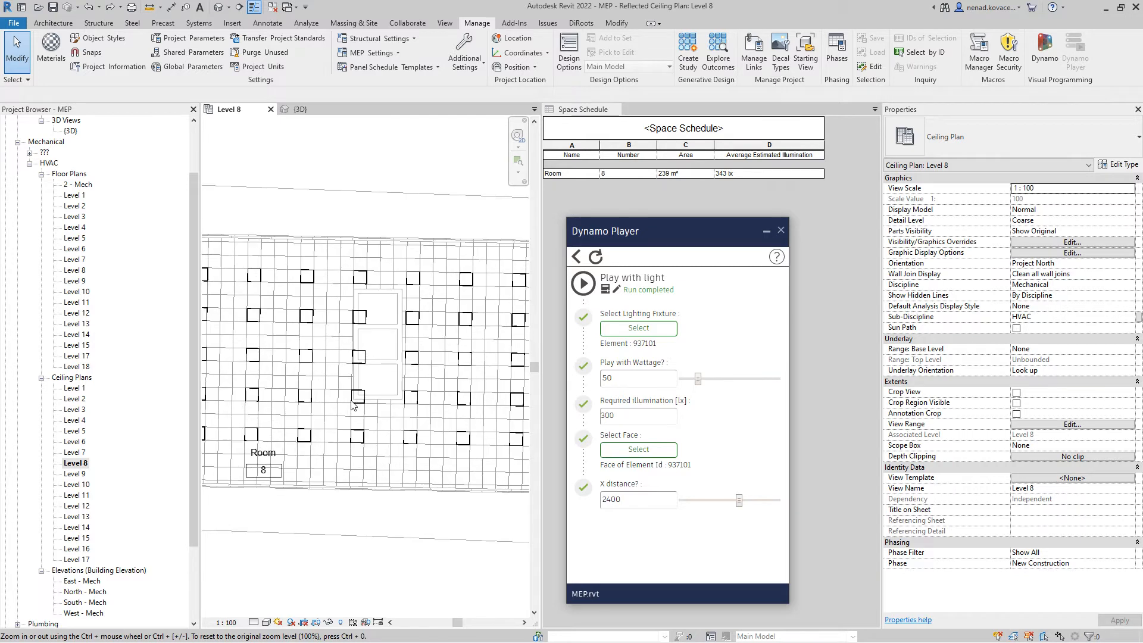
click(358, 399)
ctrl+click(360, 359)
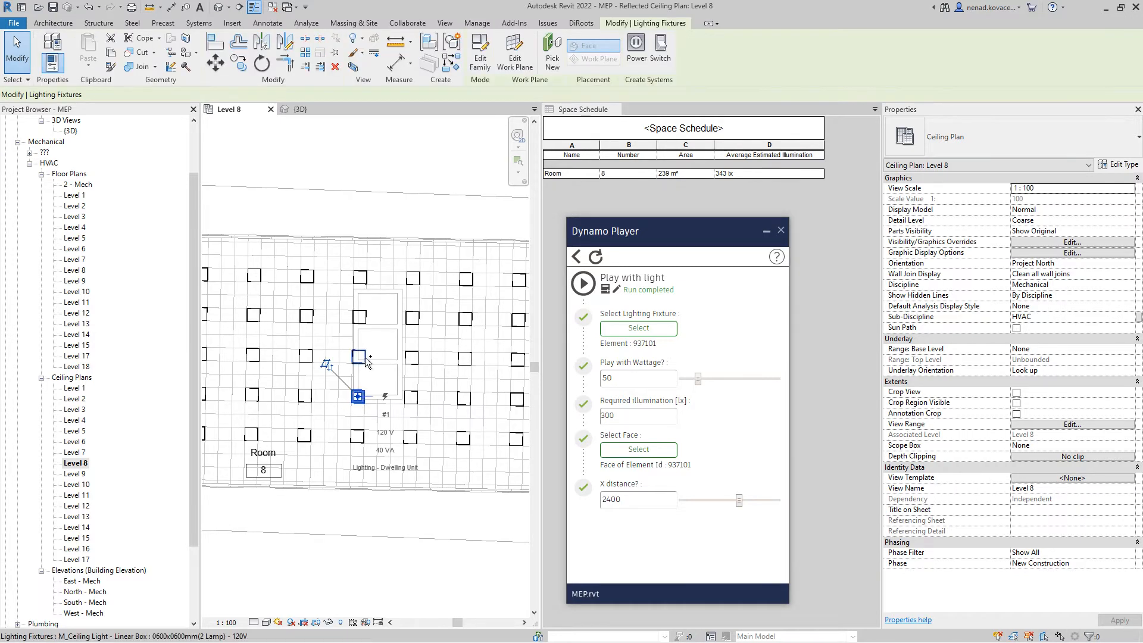
ctrl+click(364, 319)
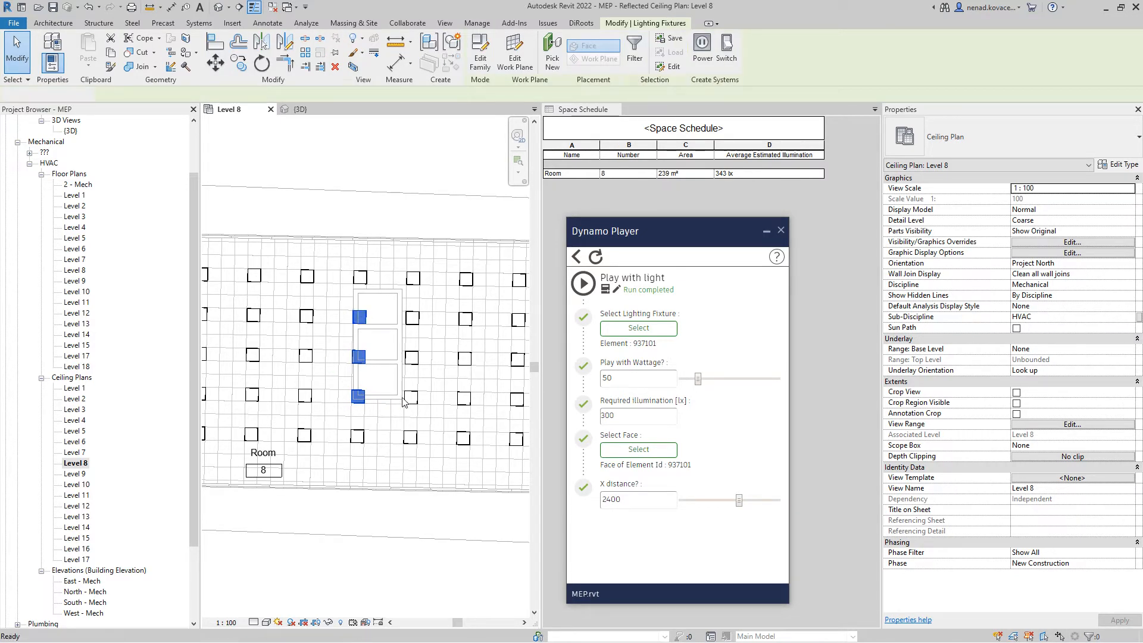
key(Delete)
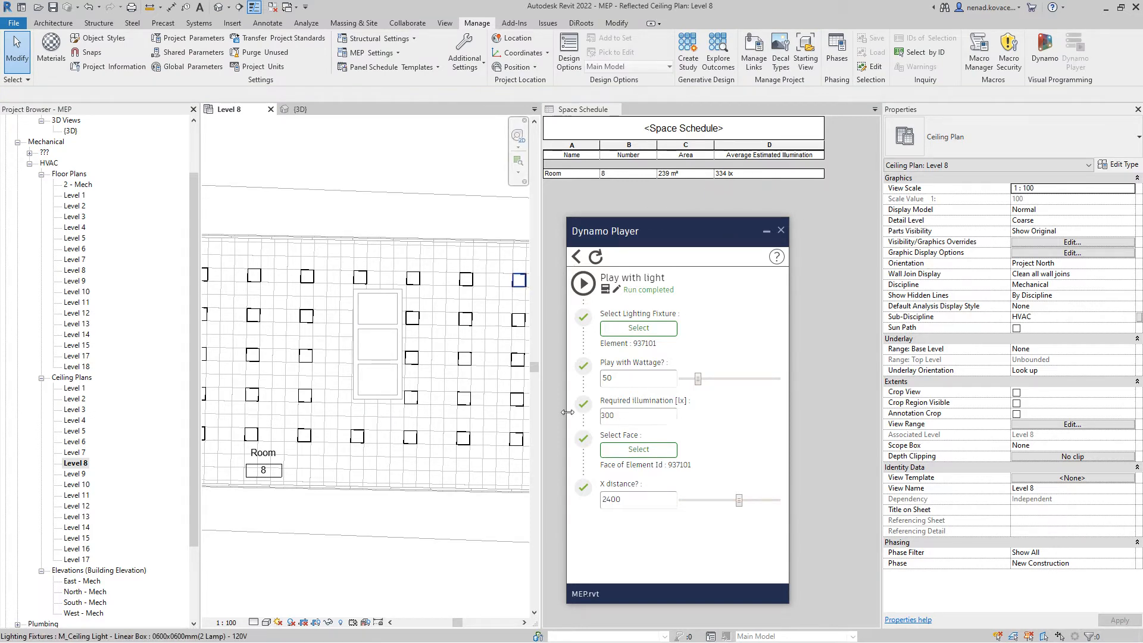
scroll(271, 363, down, 3)
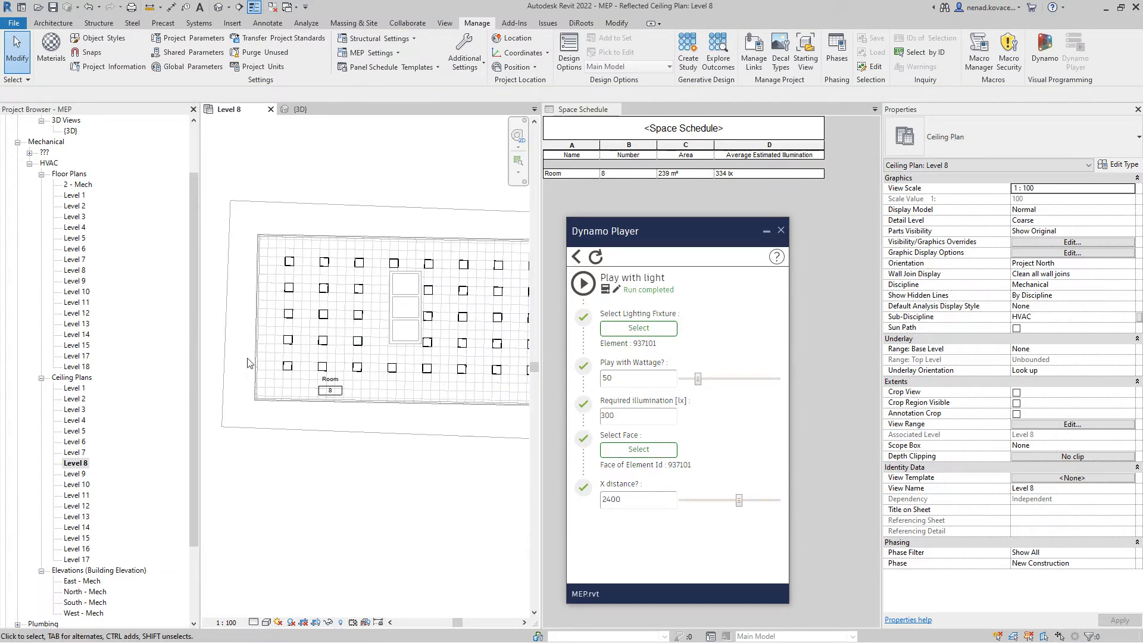
scroll(269, 360, down, 1)
scroll(440, 371, up, 1)
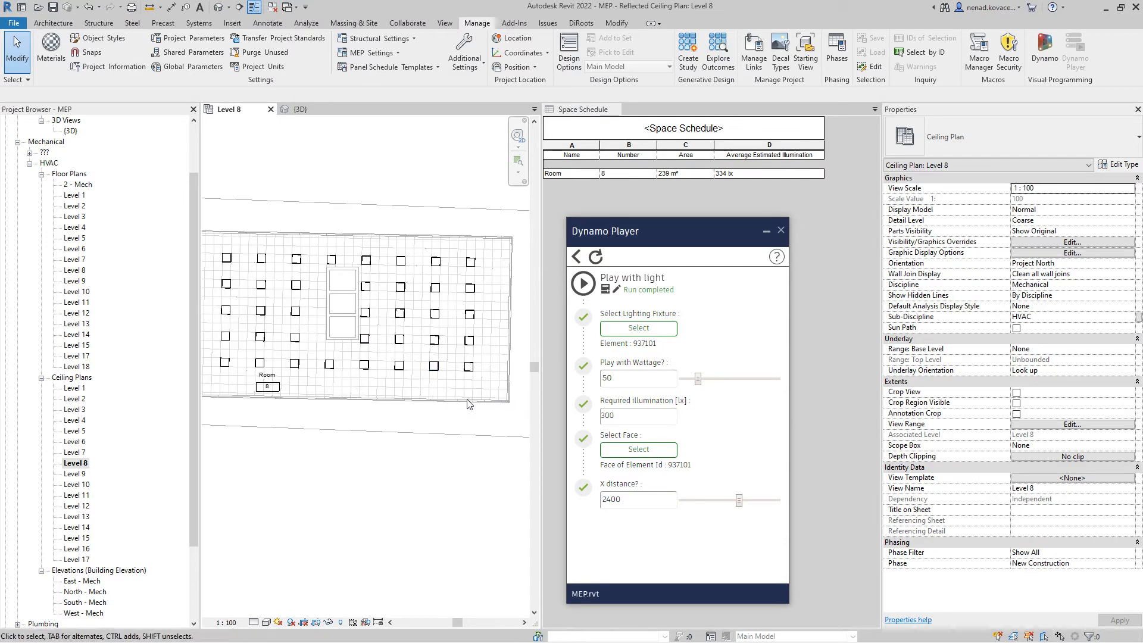
scroll(466, 404, down, 1)
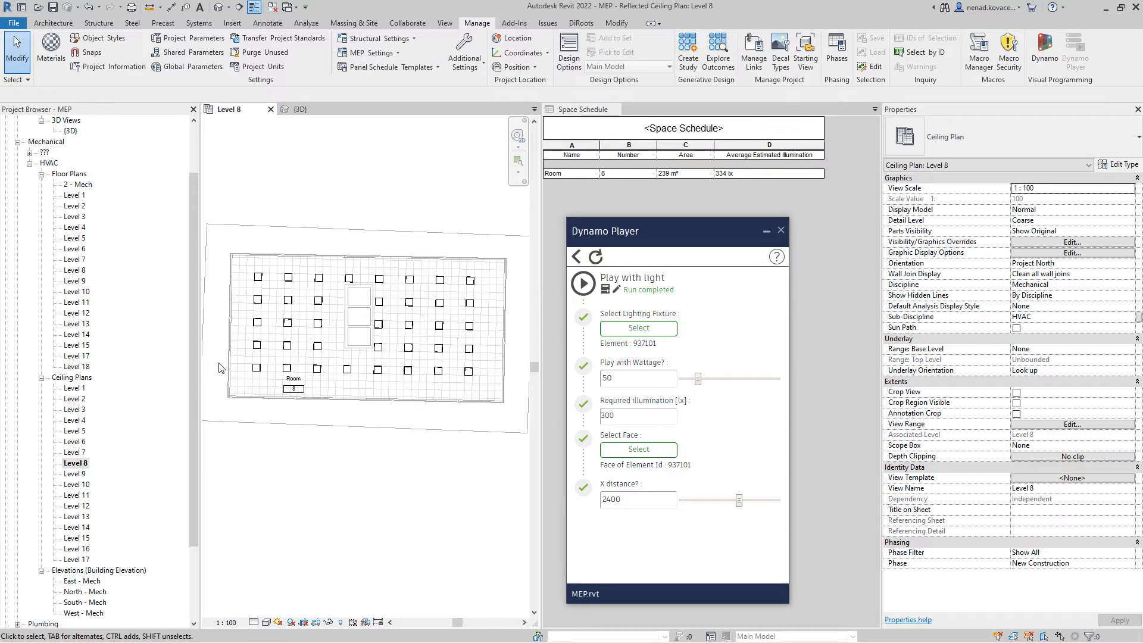
Open the Level 15 ceiling plan, compare it with the Level 8 plan, and close the Level 8 view
double_click(84, 539)
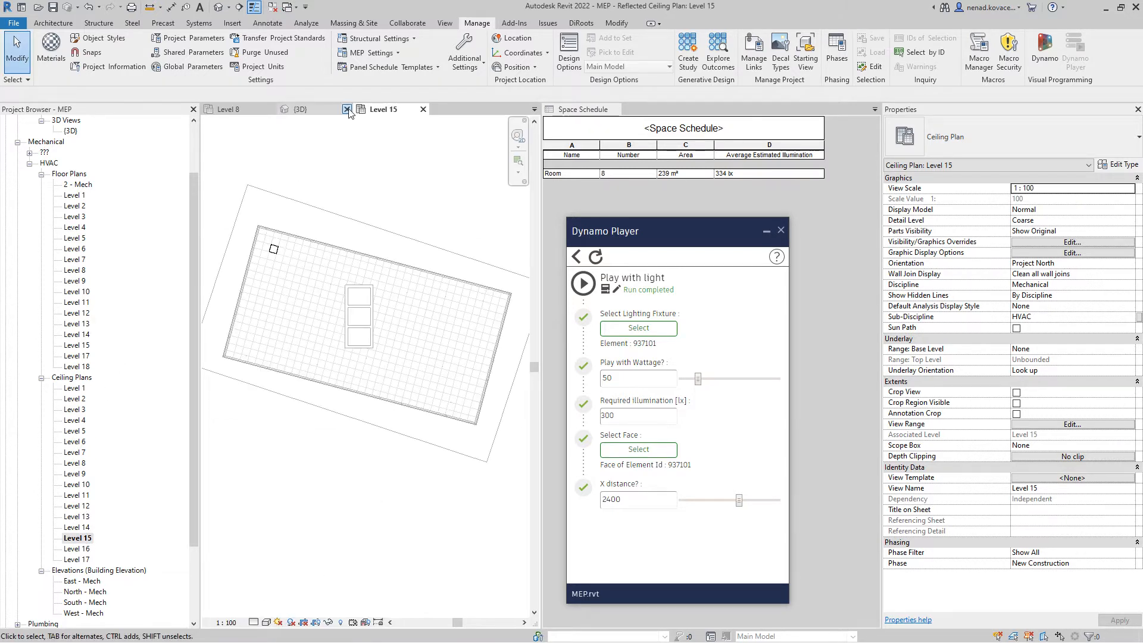
click(256, 113)
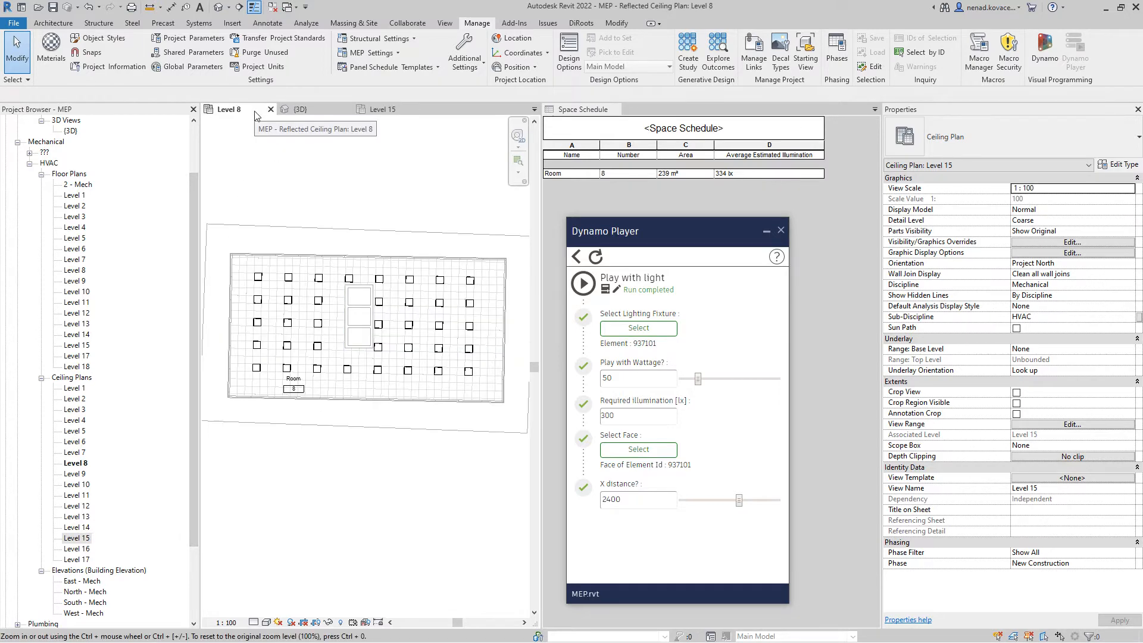
click(373, 112)
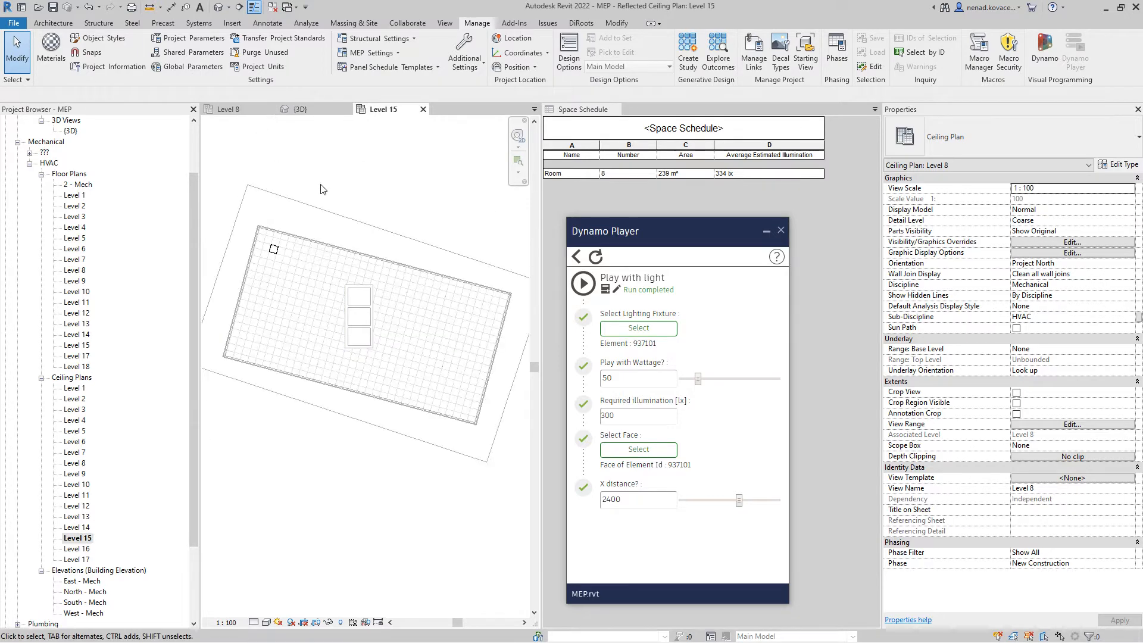
click(270, 109)
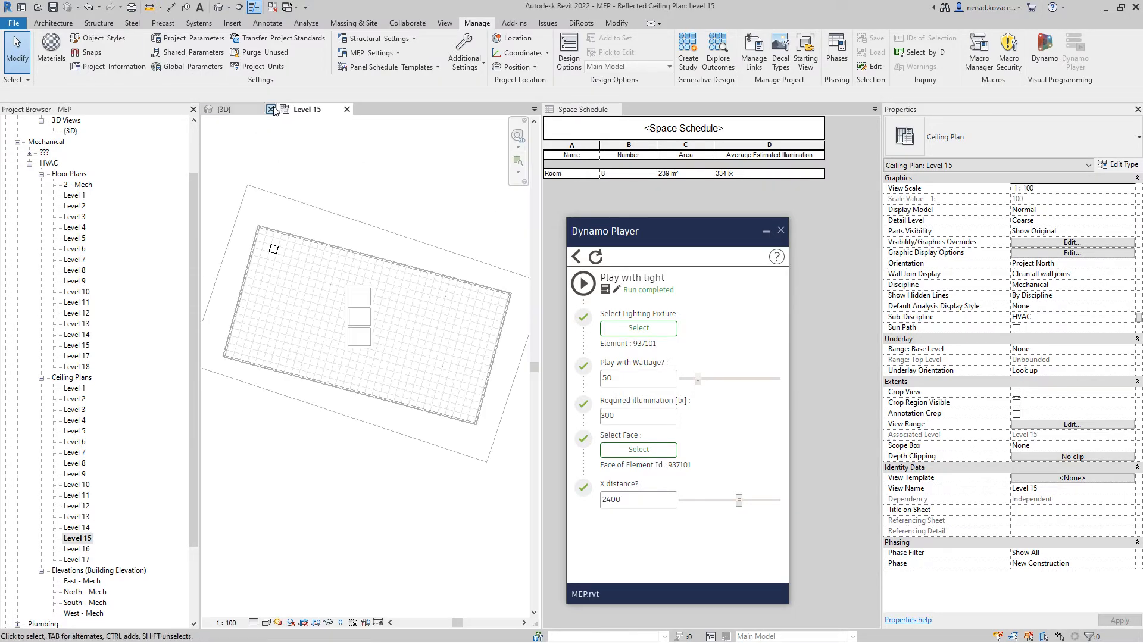
Select the single Level 15 ceiling light and temporarily isolate it in the 3D view
click(273, 249)
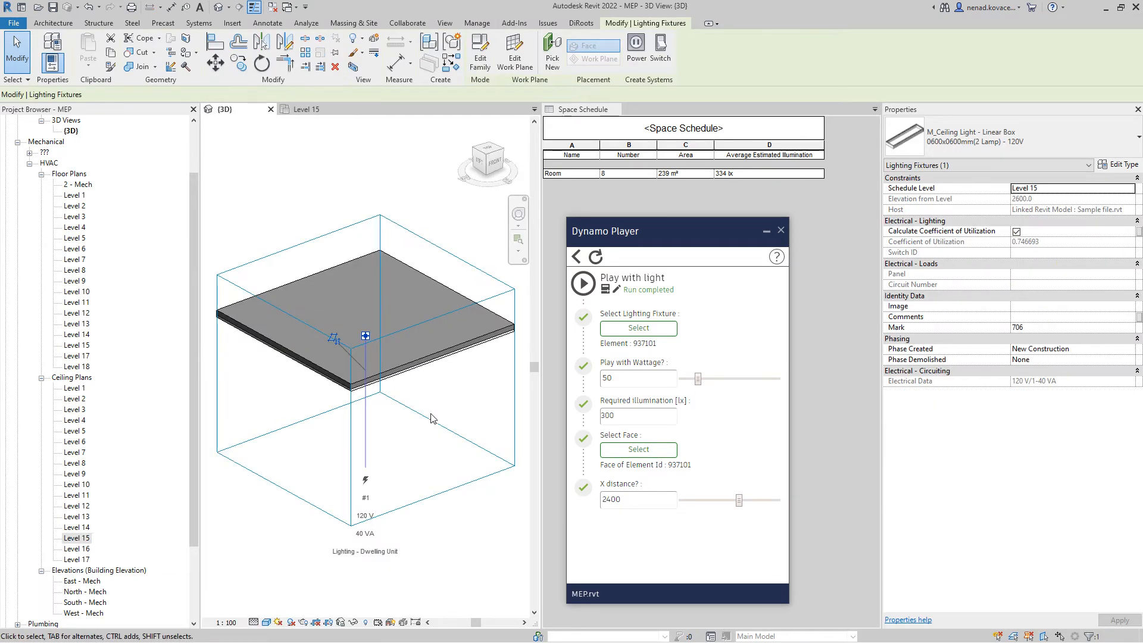
shift+middle_drag(386, 477, 370, 496)
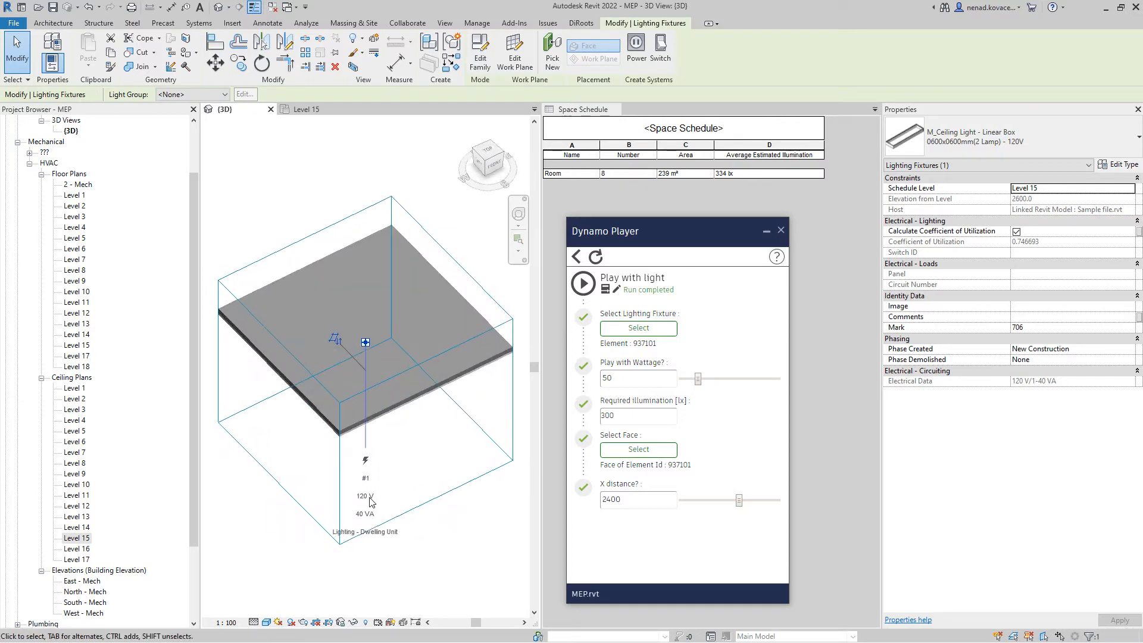
key(i)
Assign the isolated light as the Play with light script's lighting fixture, and pick its top rim as the face
click(648, 329)
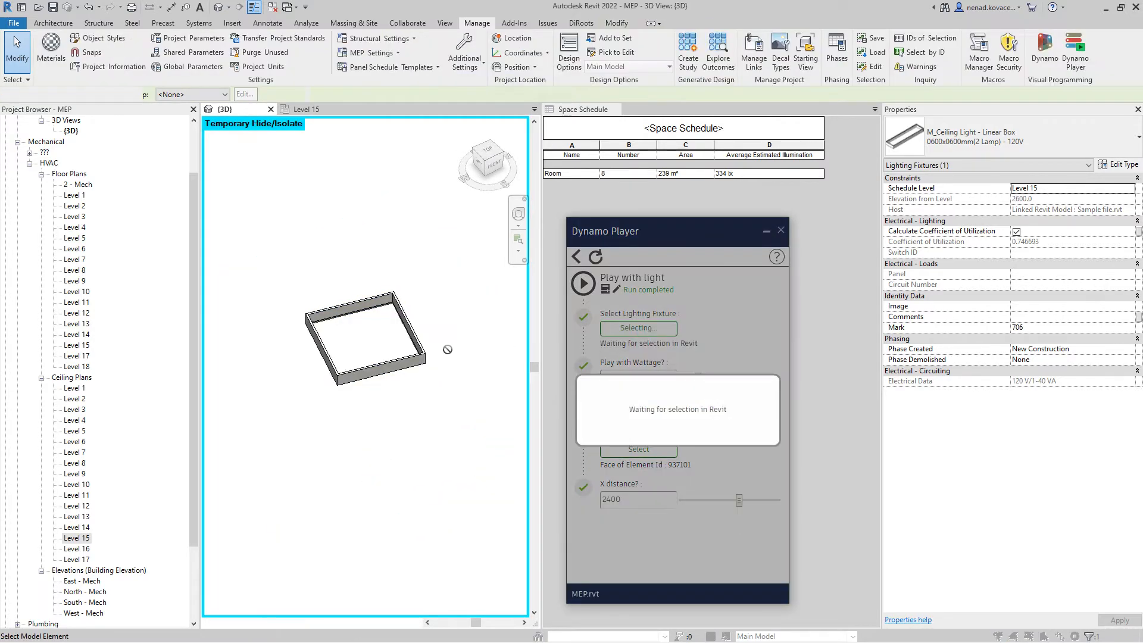
click(419, 362)
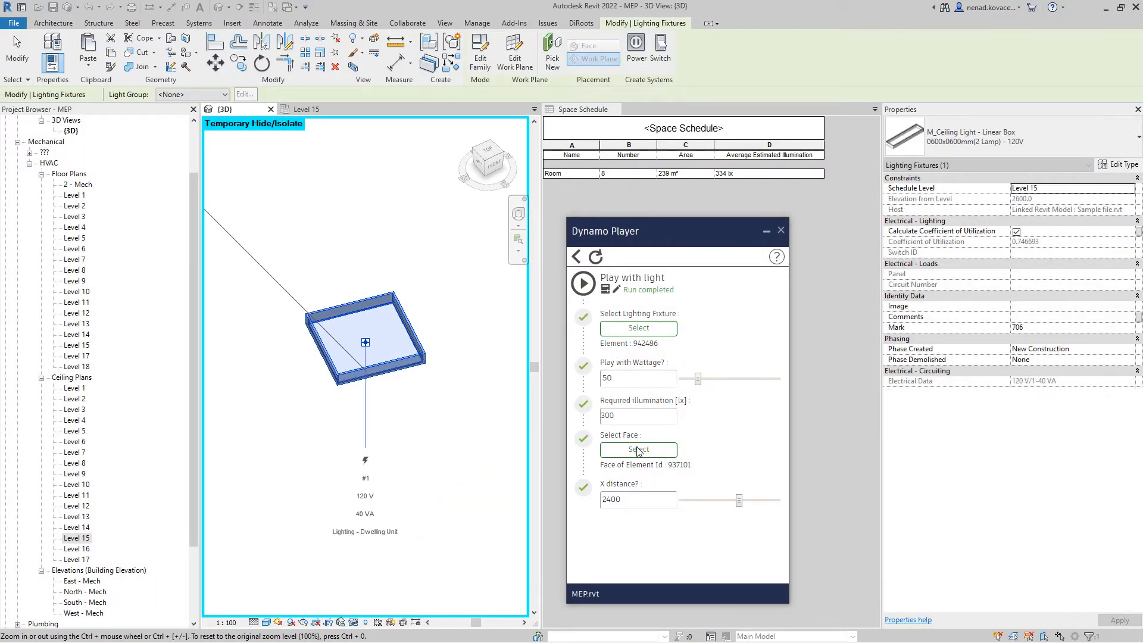
click(639, 449)
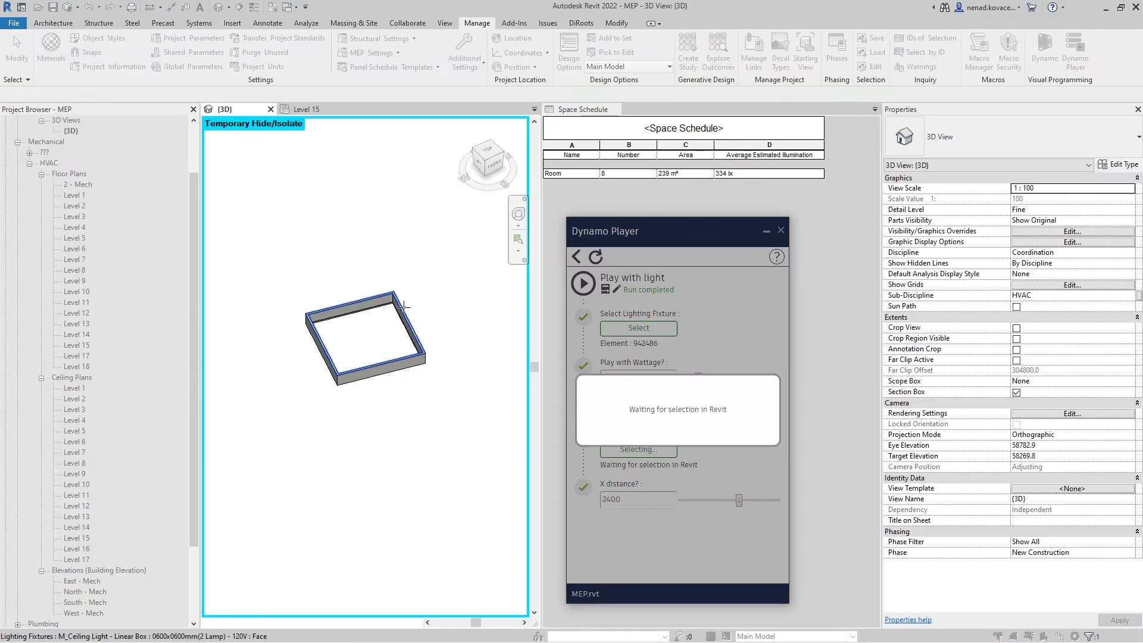
click(415, 333)
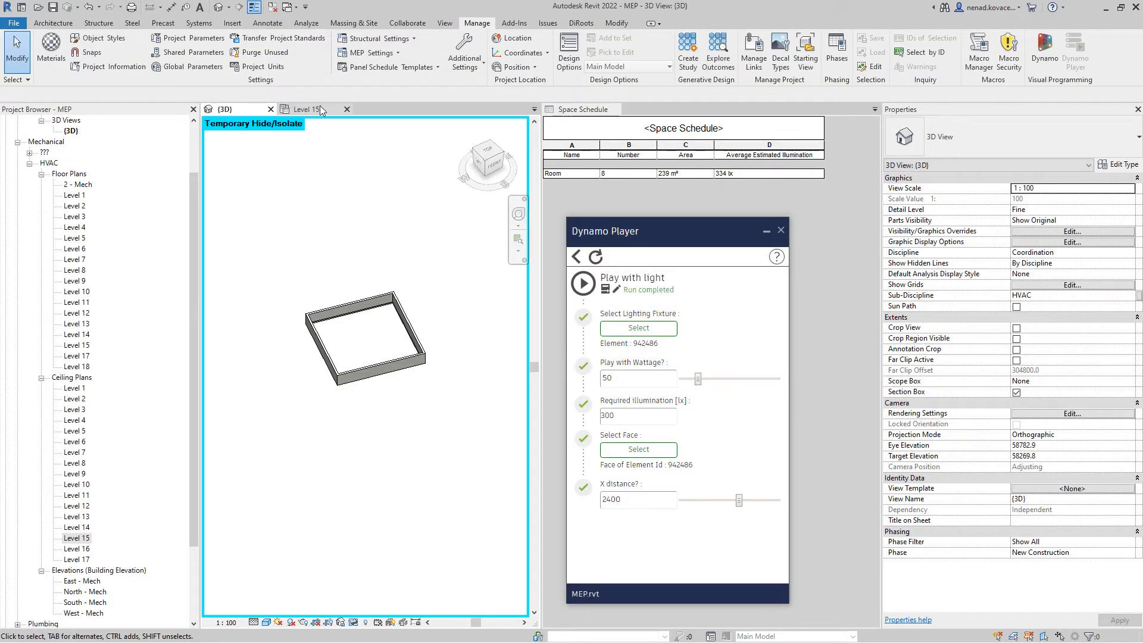
Run the Play with light script on the Level 15 ceiling plan with wattage 30, required illumination 300 lx and X distance 1800
click(319, 108)
drag(649, 380, 561, 370)
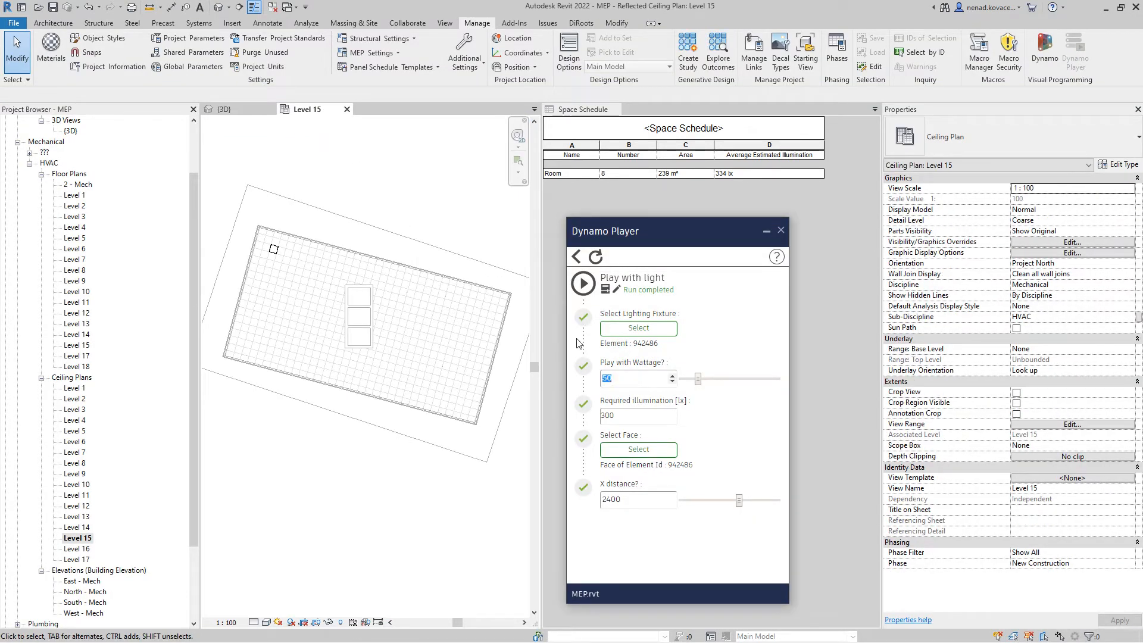
click(636, 413)
drag(609, 498, 569, 484)
text(18)
click(584, 289)
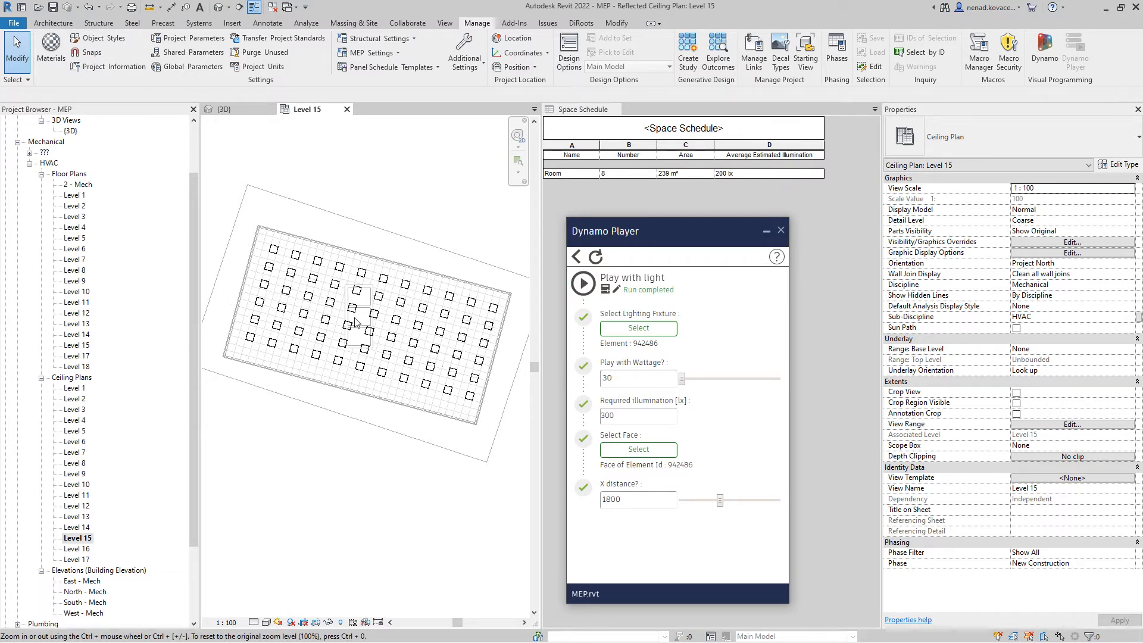
Change the Space Schedule filter to Number equals 15 and compare the schedule with the Level 15 light layout
scroll(483, 396, up, 3)
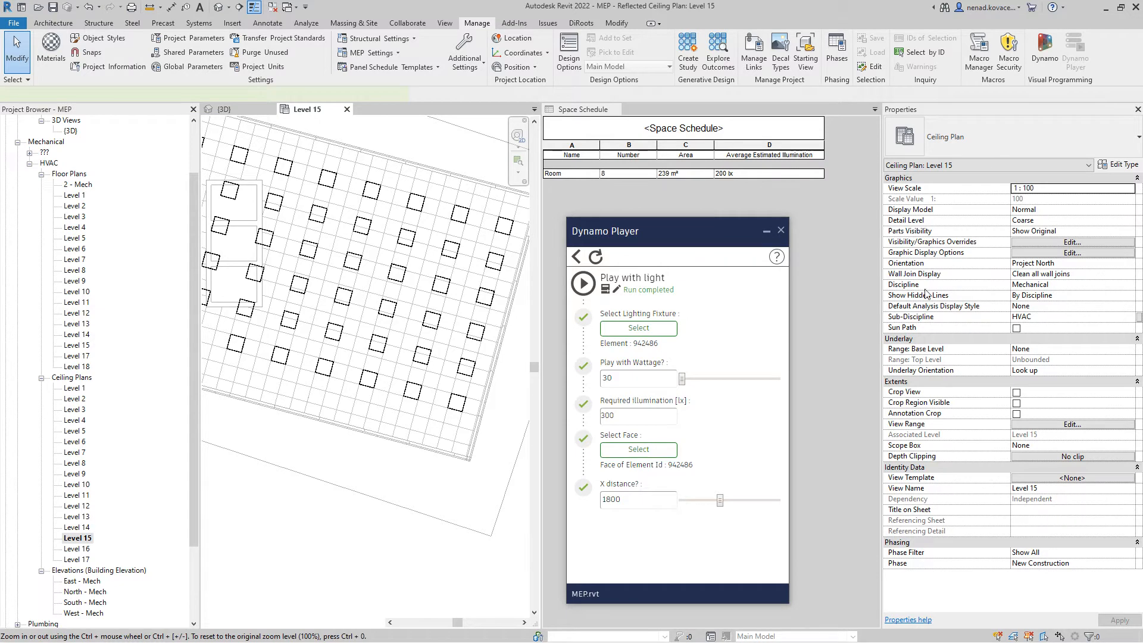
click(815, 265)
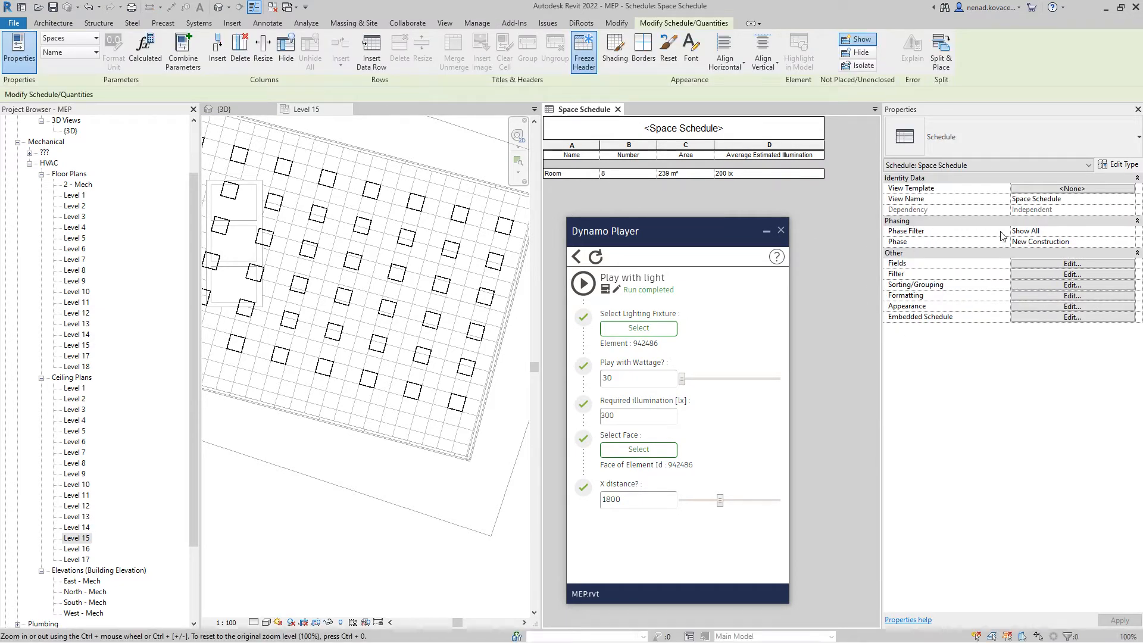
click(1043, 274)
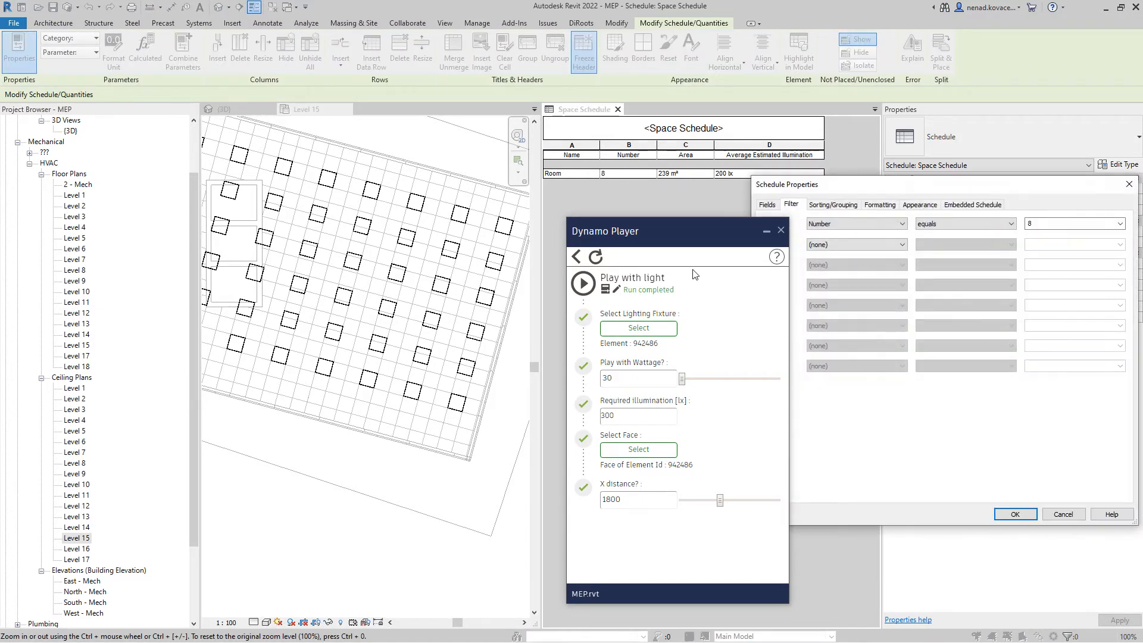
drag(898, 185, 932, 153)
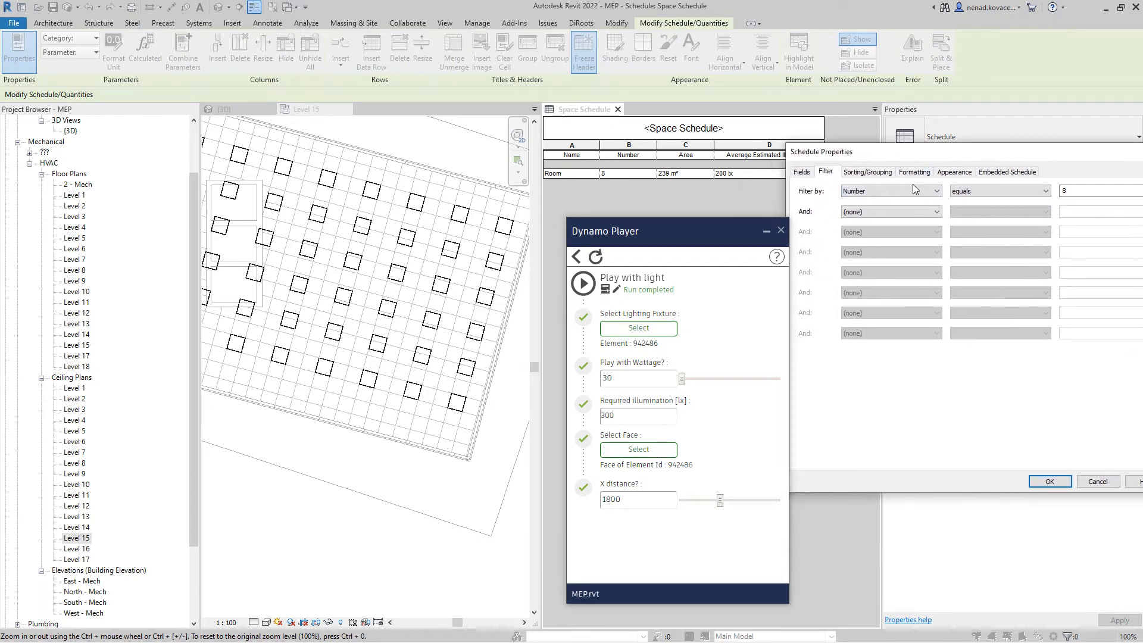
drag(1082, 191, 959, 194)
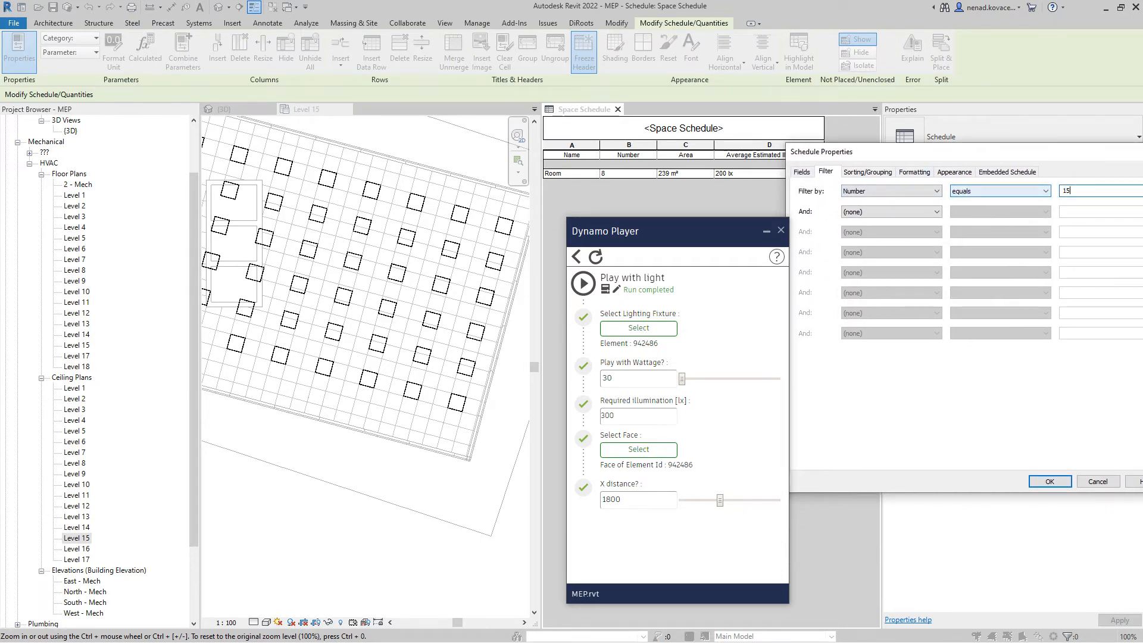
click(1050, 481)
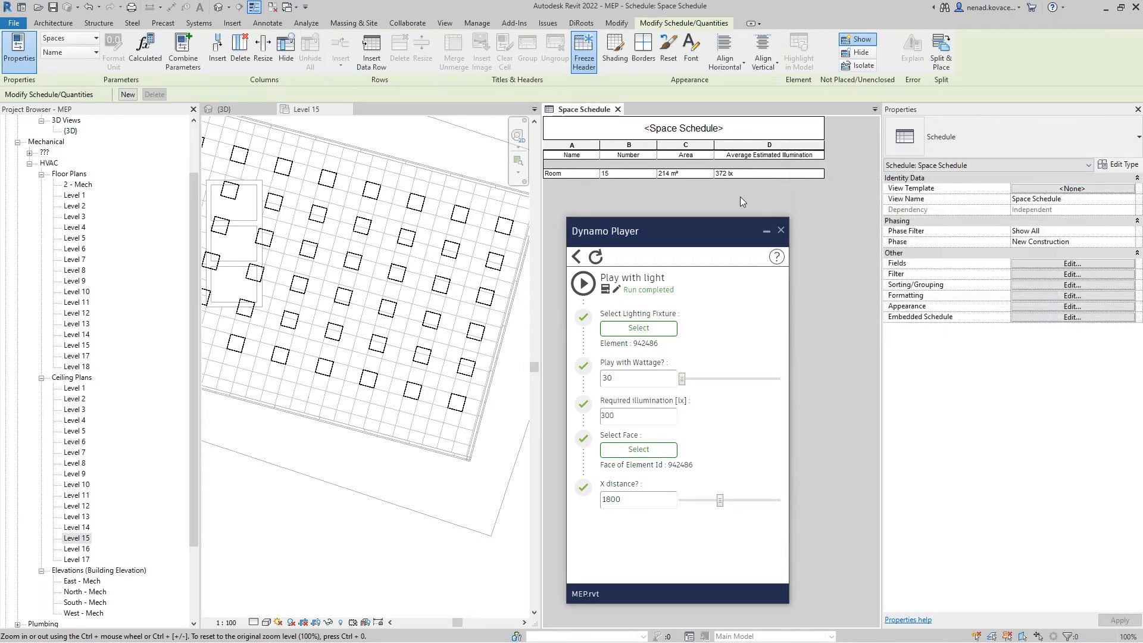
scroll(438, 337, down, 5)
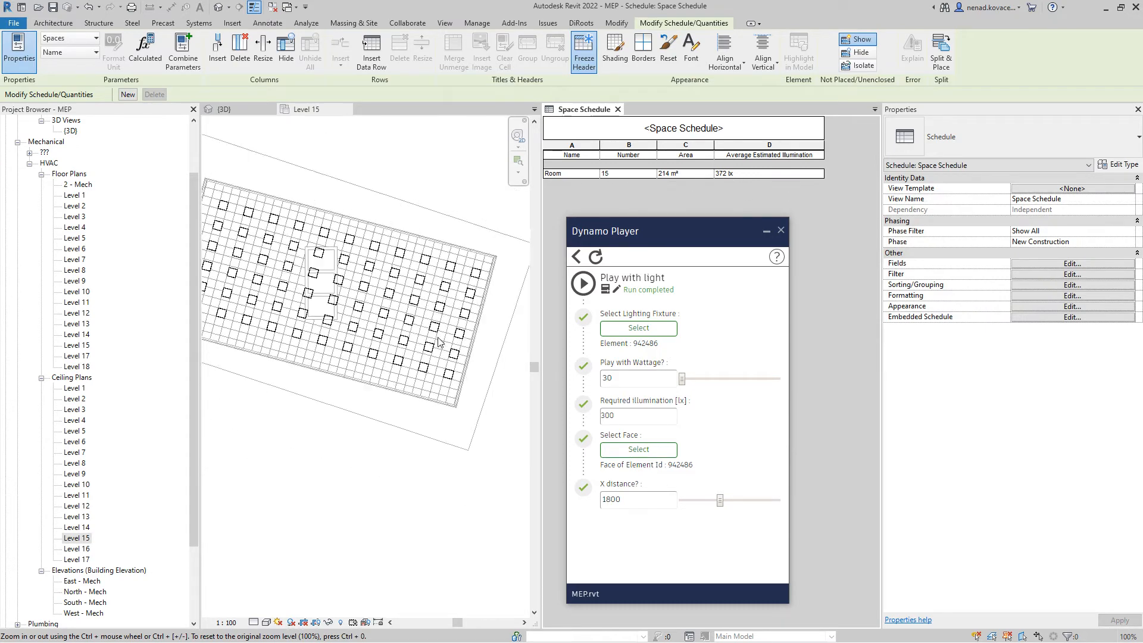
scroll(343, 301, up, 3)
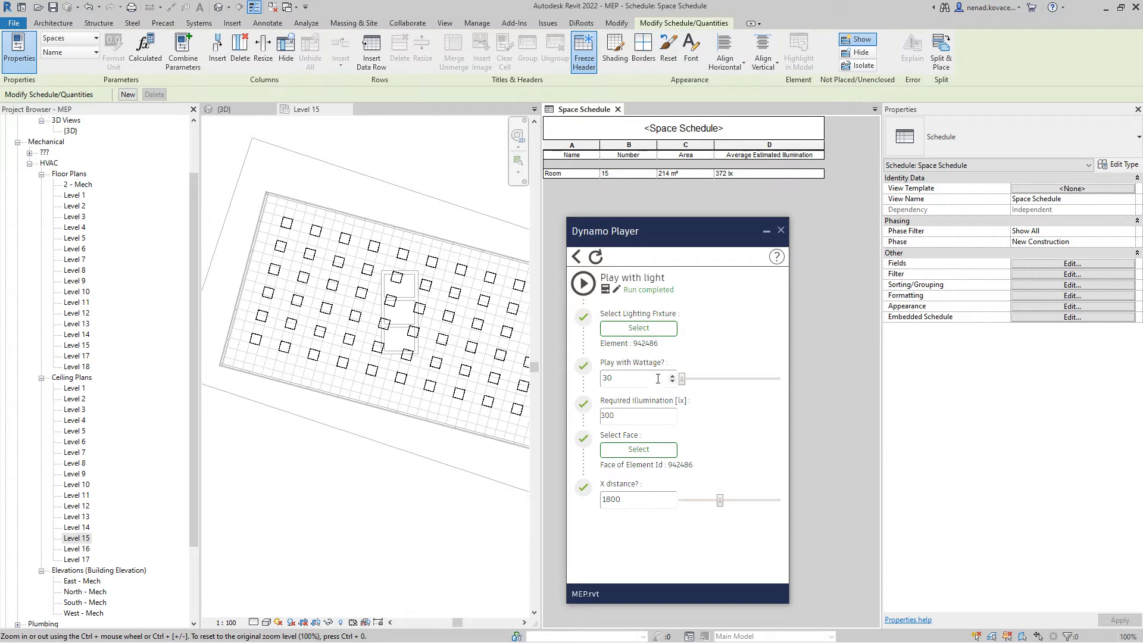
Undo the schedule filter and the last light layout, and run Play with light with wattage 100 and required illumination 450 lx
click(89, 8)
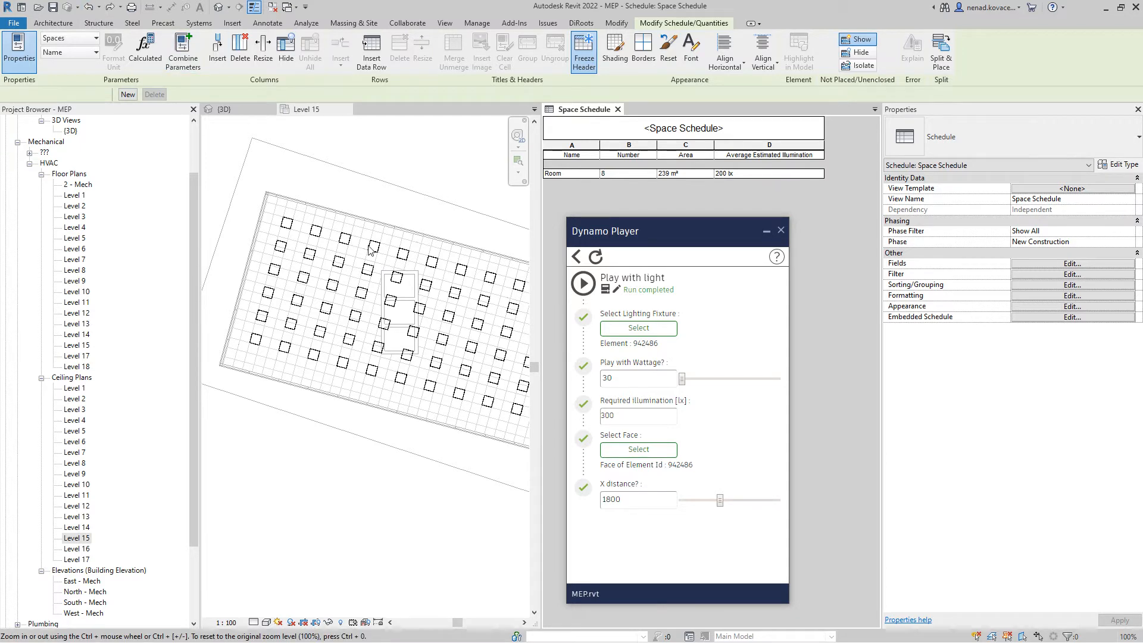
click(88, 7)
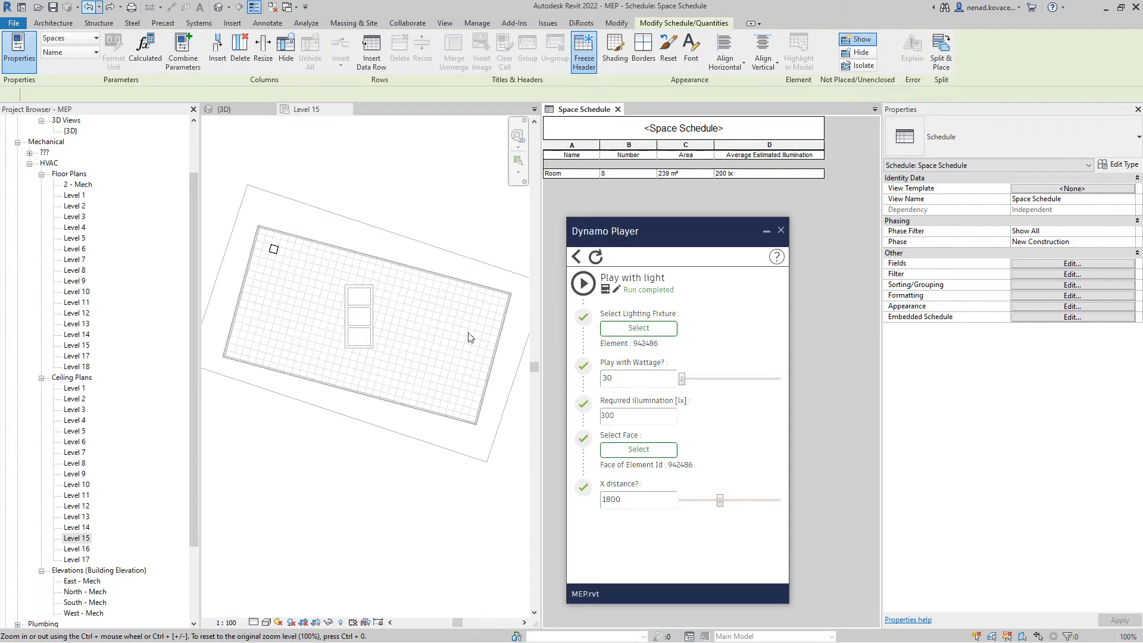
drag(628, 382, 507, 370)
text(50e)
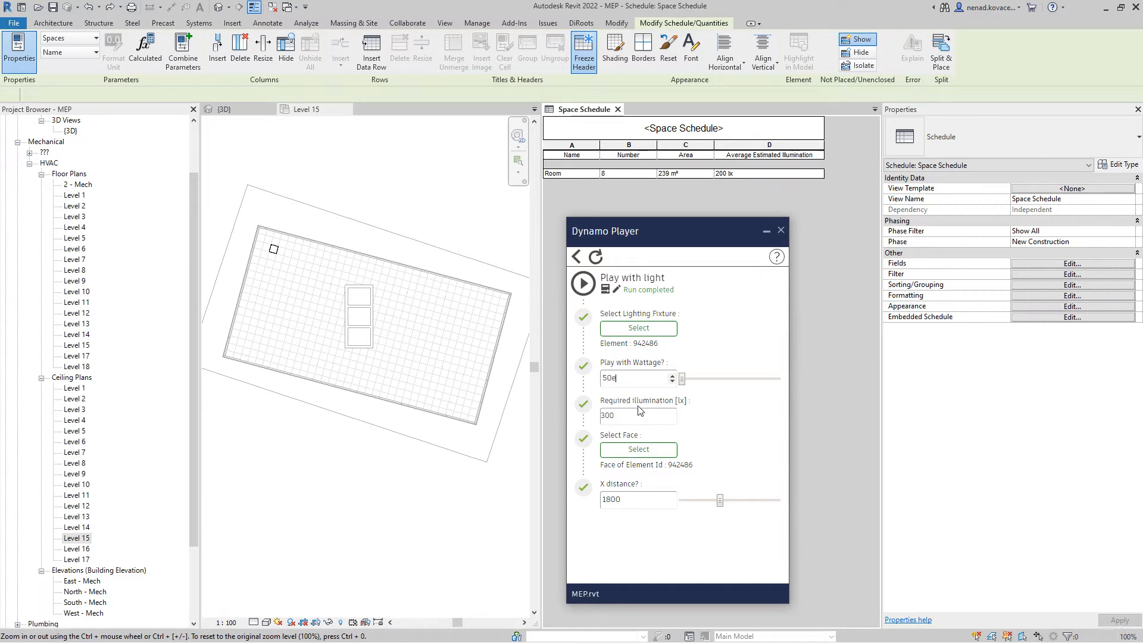
text(100)
drag(622, 417, 556, 412)
text(450)
click(585, 287)
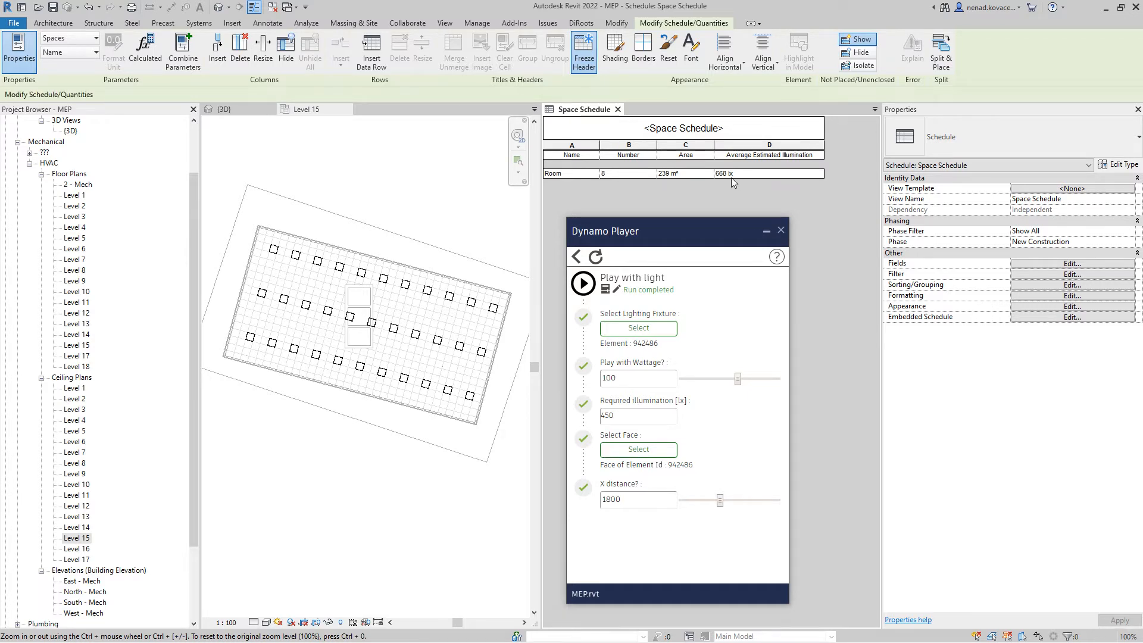
Rerun the Play with light script on the Level 15 ceiling with wattage 80
drag(644, 383, 569, 377)
text(80)
click(588, 287)
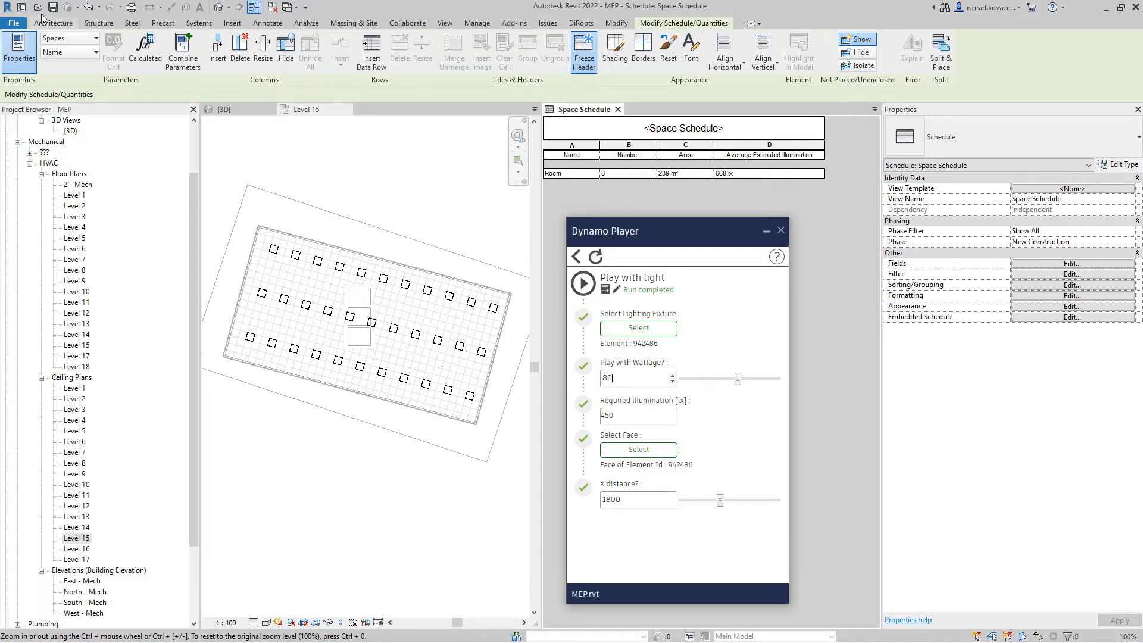
click(588, 286)
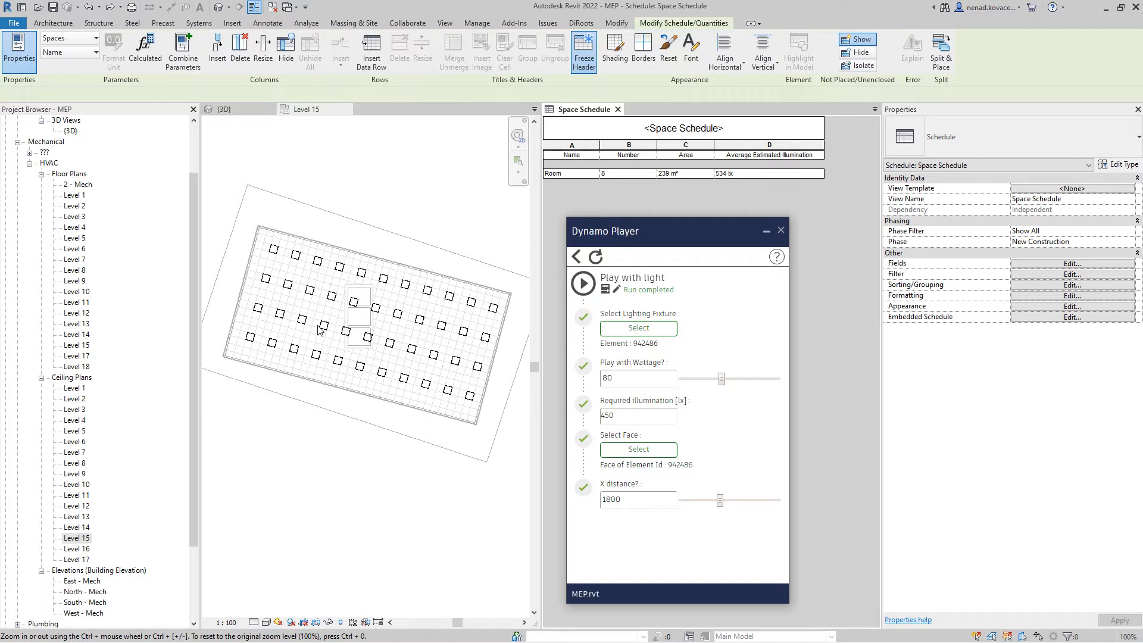
Set the X distance to 2400 and rerun the Play with light script
drag(671, 500, 531, 503)
text(2400)
click(626, 378)
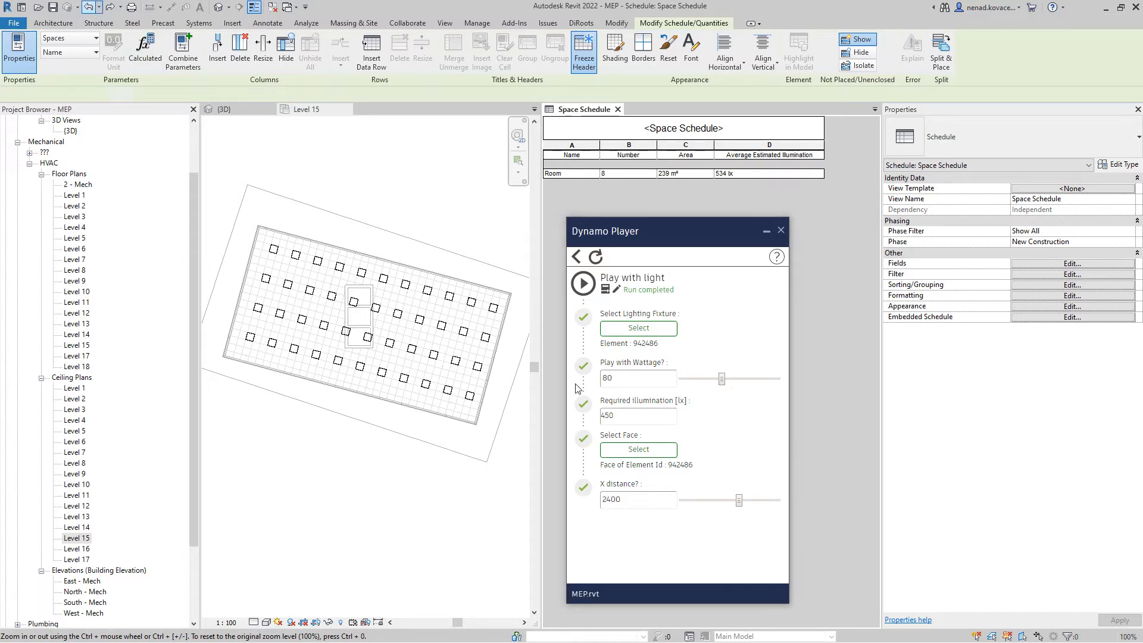
click(583, 283)
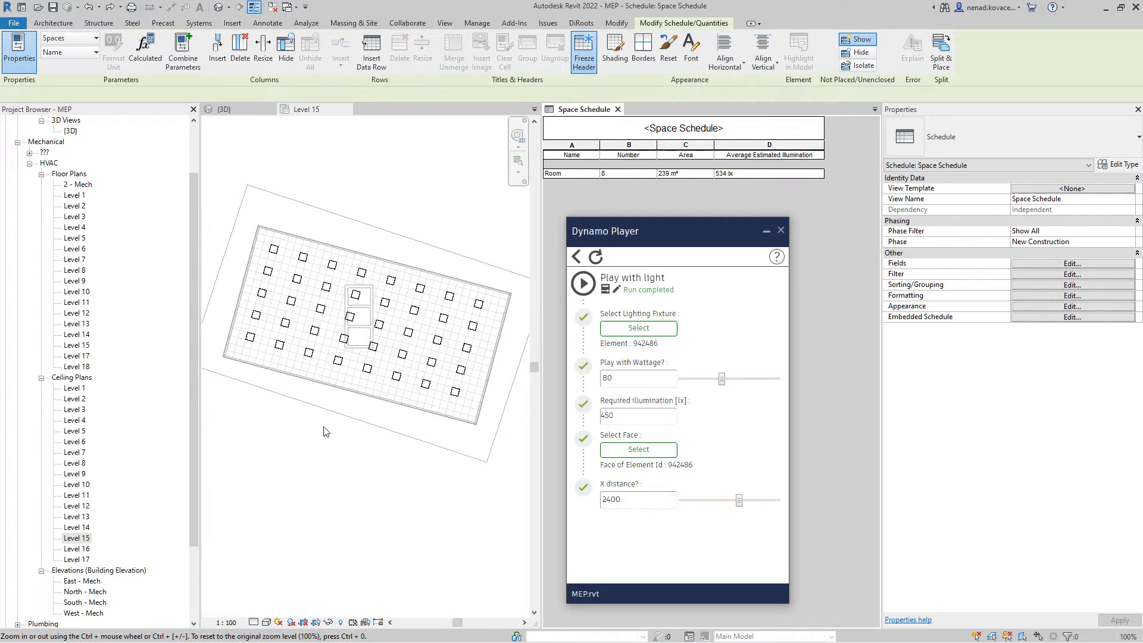
Delete the three ceiling lights that overlap the central shaft openings in the Level 15 ceiling plan
click(340, 444)
click(344, 339)
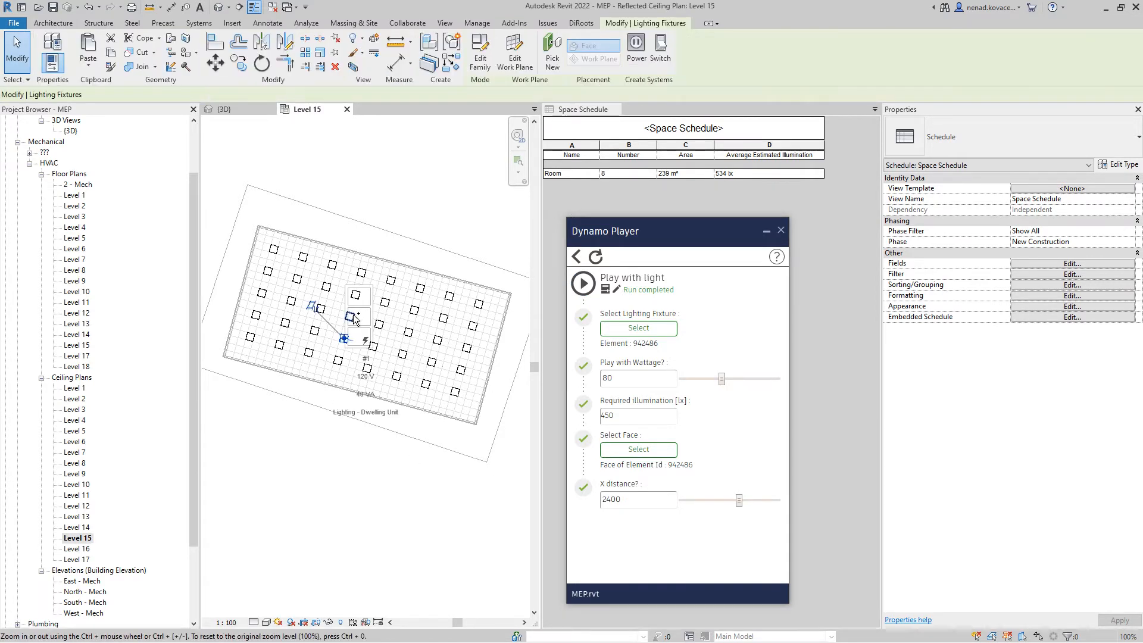
ctrl+click(353, 315)
ctrl+click(356, 294)
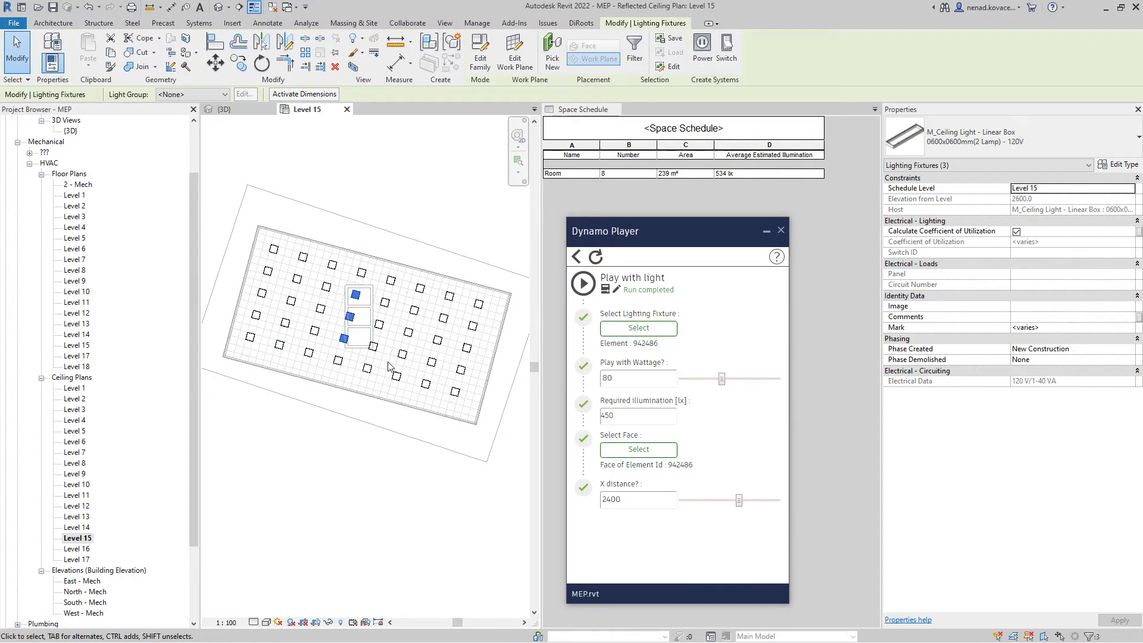
key(Escape)
click(677, 199)
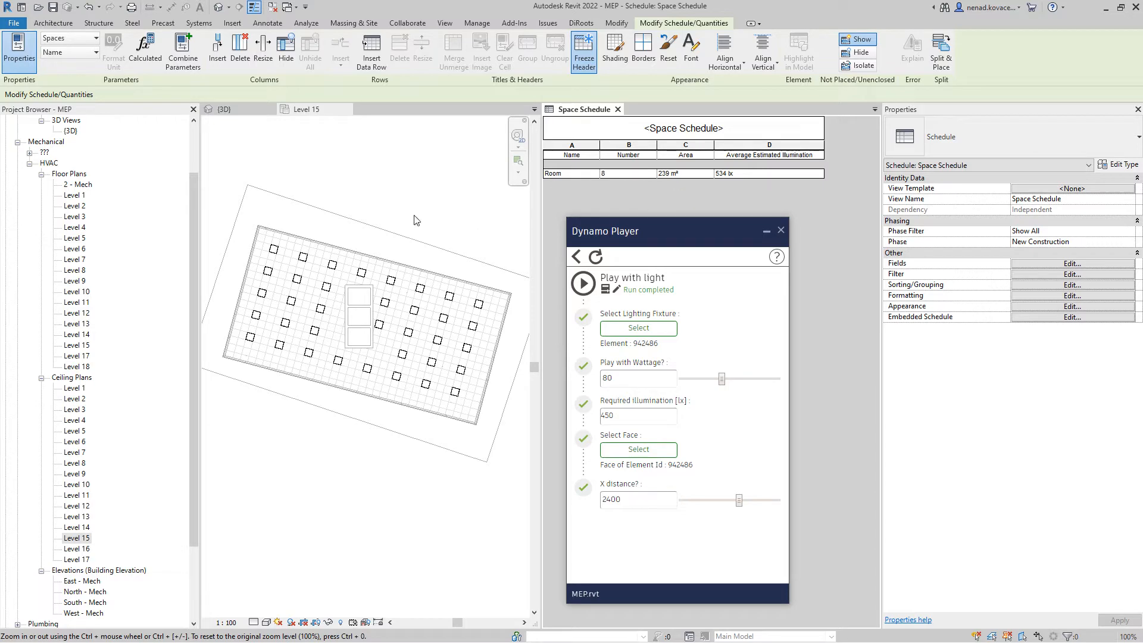
Select all remaining Level 15 ceiling lights, bring them up in the 3D view, and reset the temporary isolation
drag(222, 178, 497, 450)
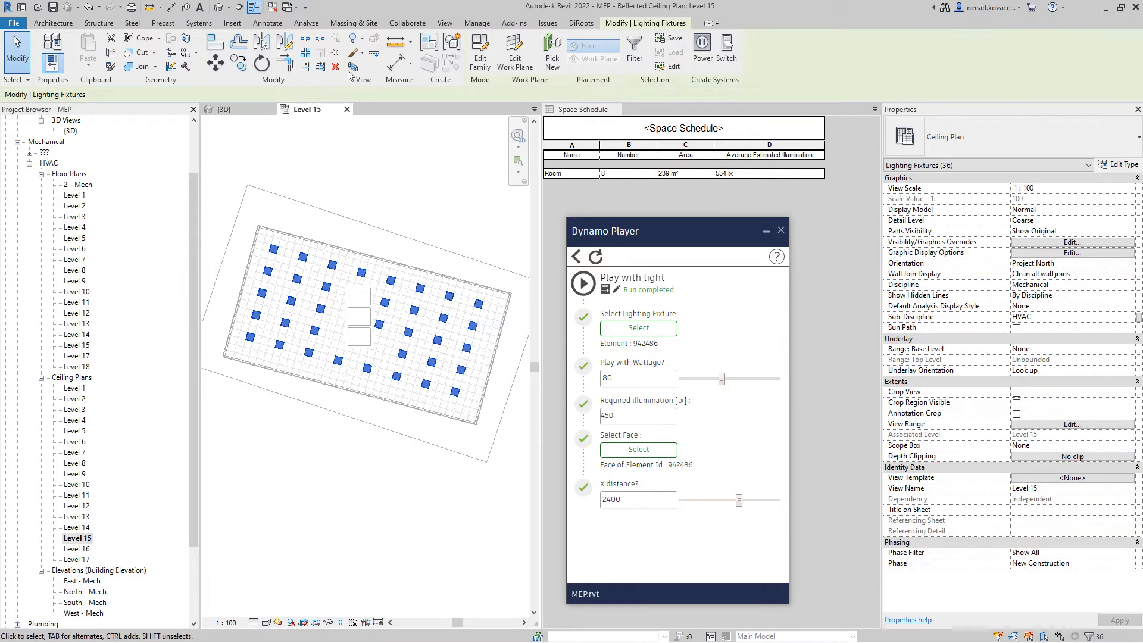
key(ctrl+Tab)
key(ctrl+Tab)
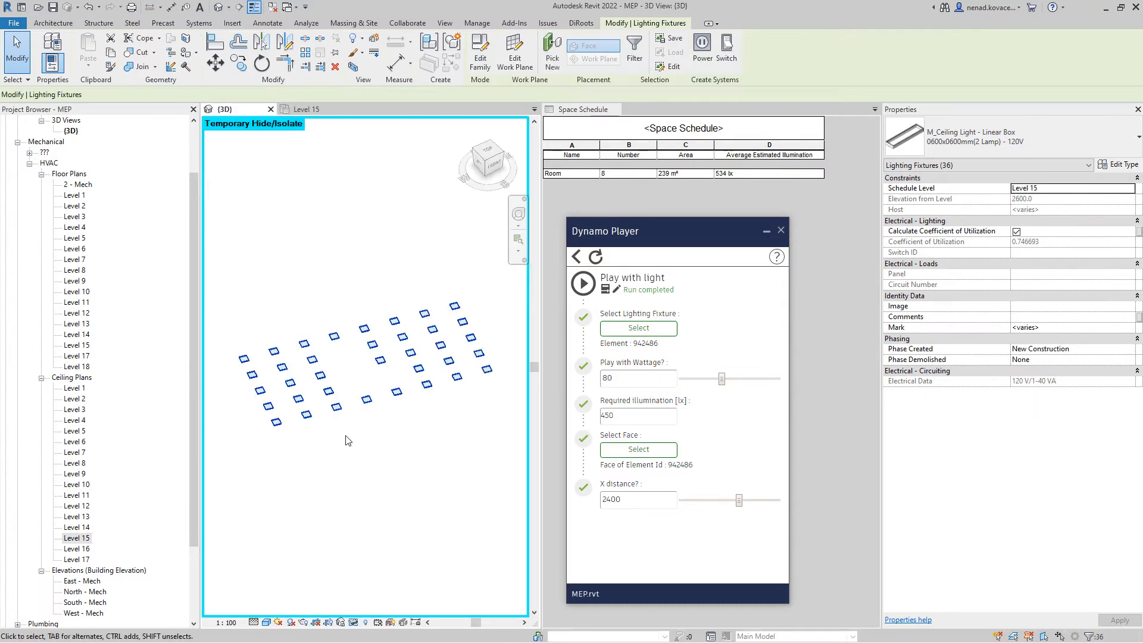
click(350, 441)
key(h)
key(r)
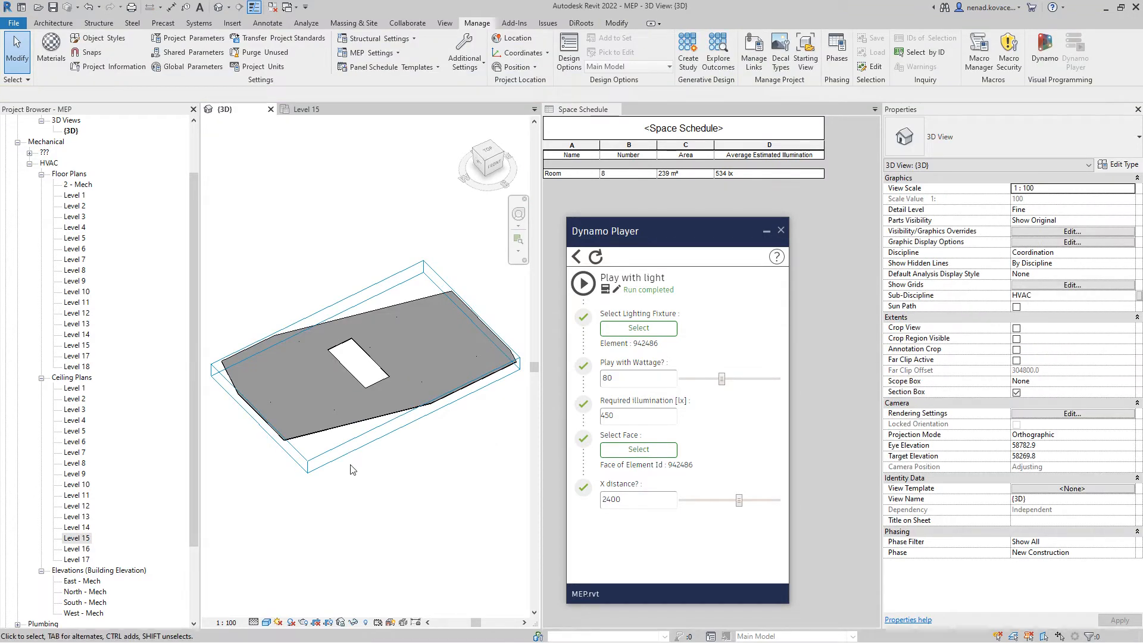
scroll(287, 328, down, 3)
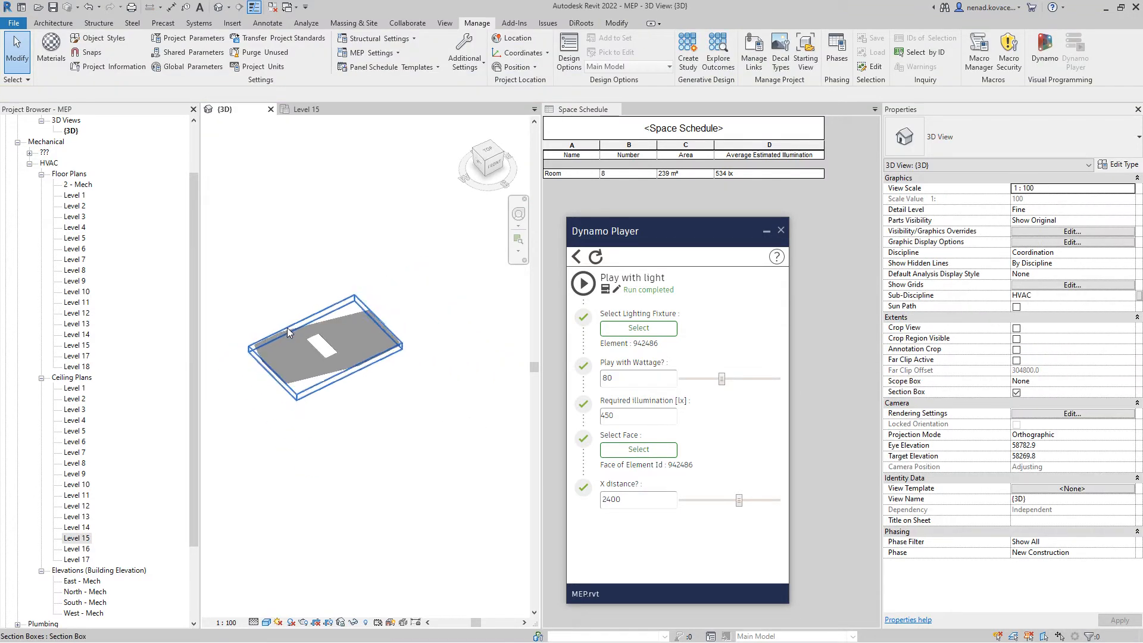
Enlarge the 3D view's section box on all four sides so it encloses the whole Level 15 ceiling
click(363, 305)
drag(381, 322, 416, 305)
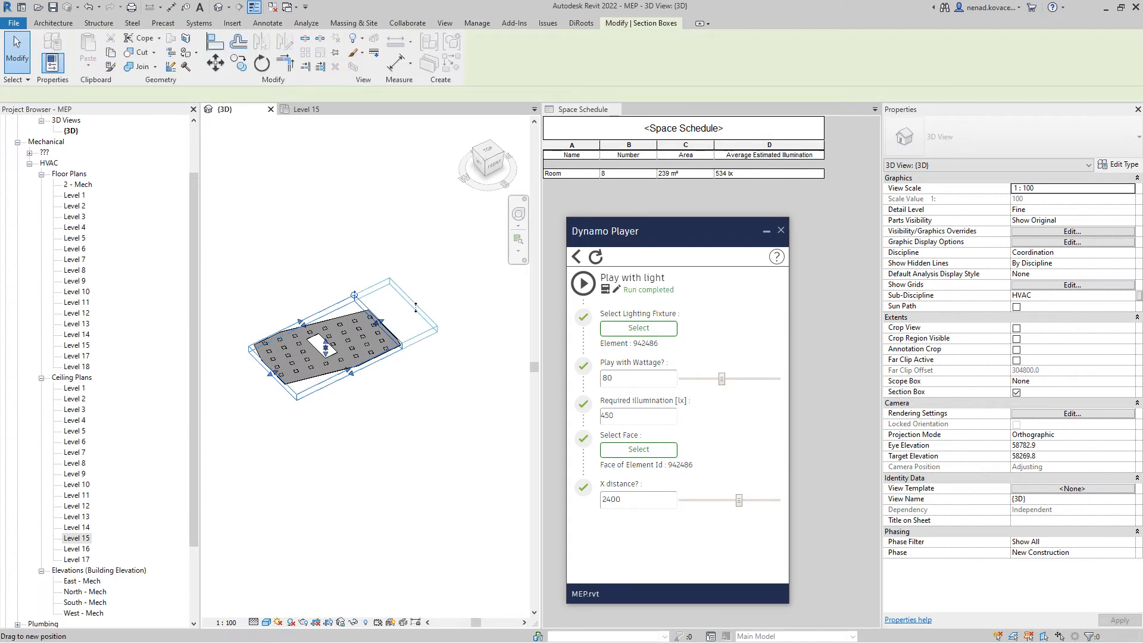
drag(368, 365, 380, 379)
drag(276, 380, 237, 391)
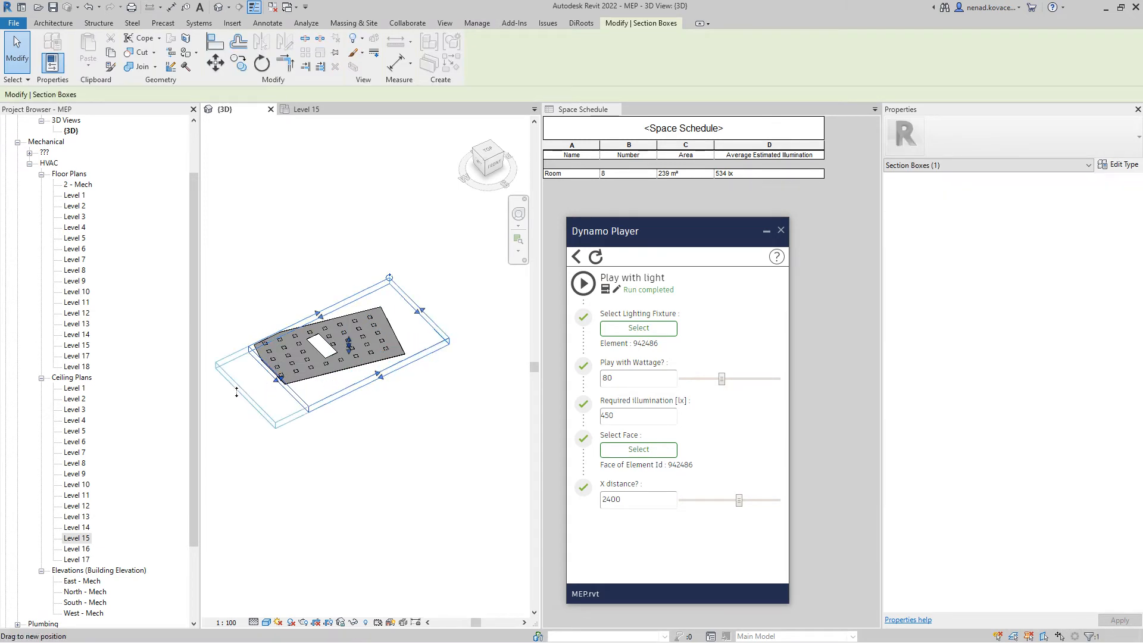
drag(304, 326, 269, 290)
click(339, 431)
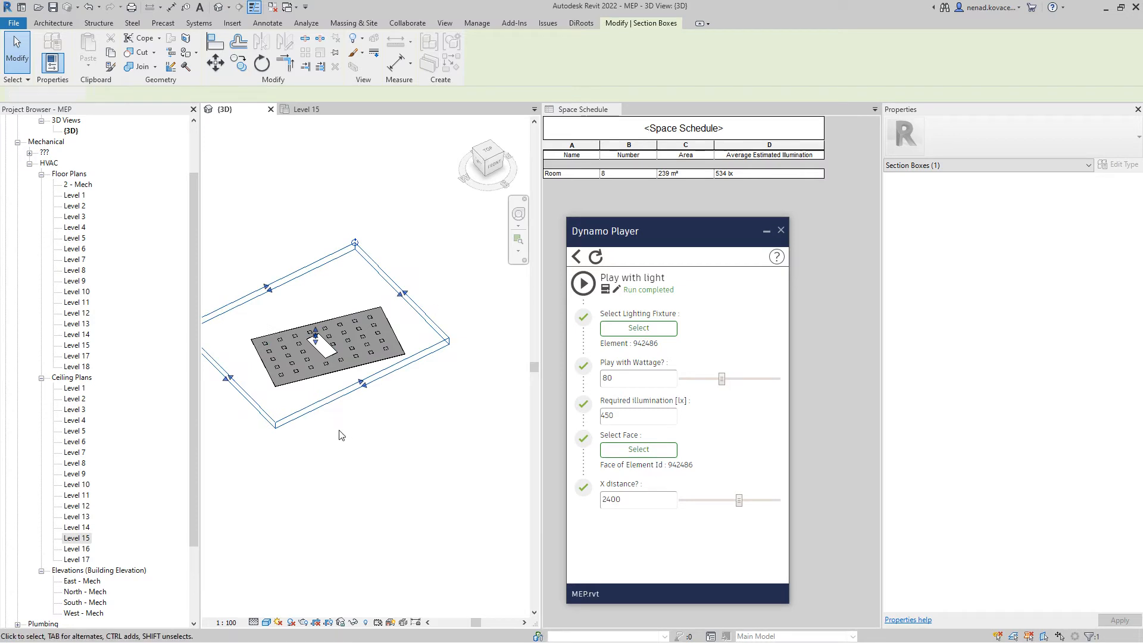
Examine the ceiling lights in 3D from below and above, and return to the Level 15 ceiling plan
shift+middle_drag(308, 441, 375, 258)
scroll(309, 360, up, 3)
scroll(260, 322, up, 4)
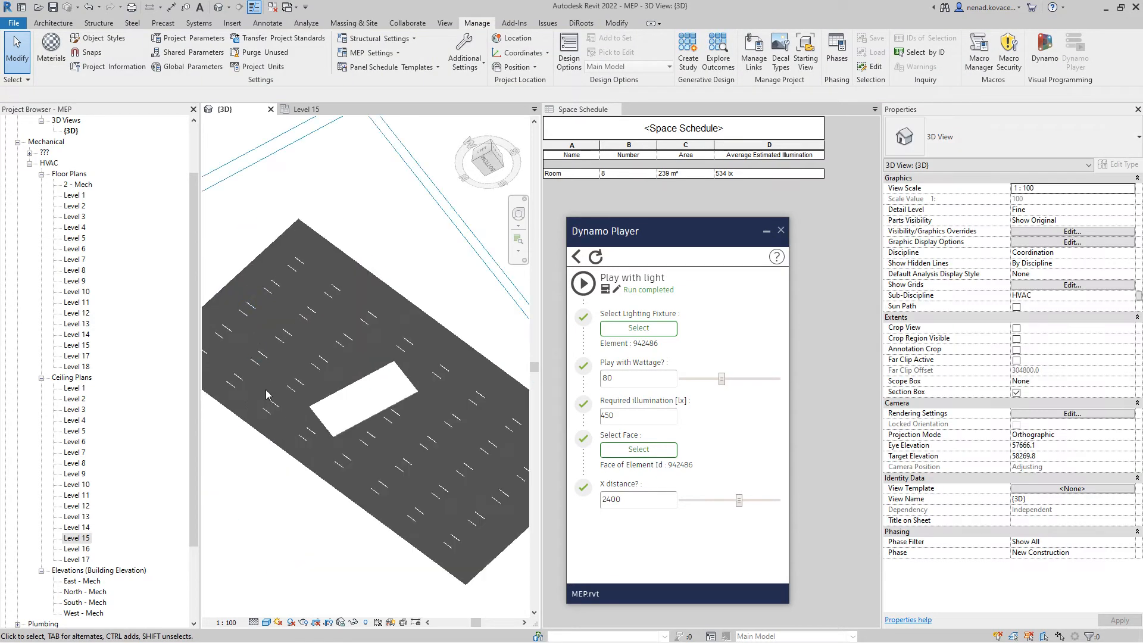
scroll(364, 224, down, 4)
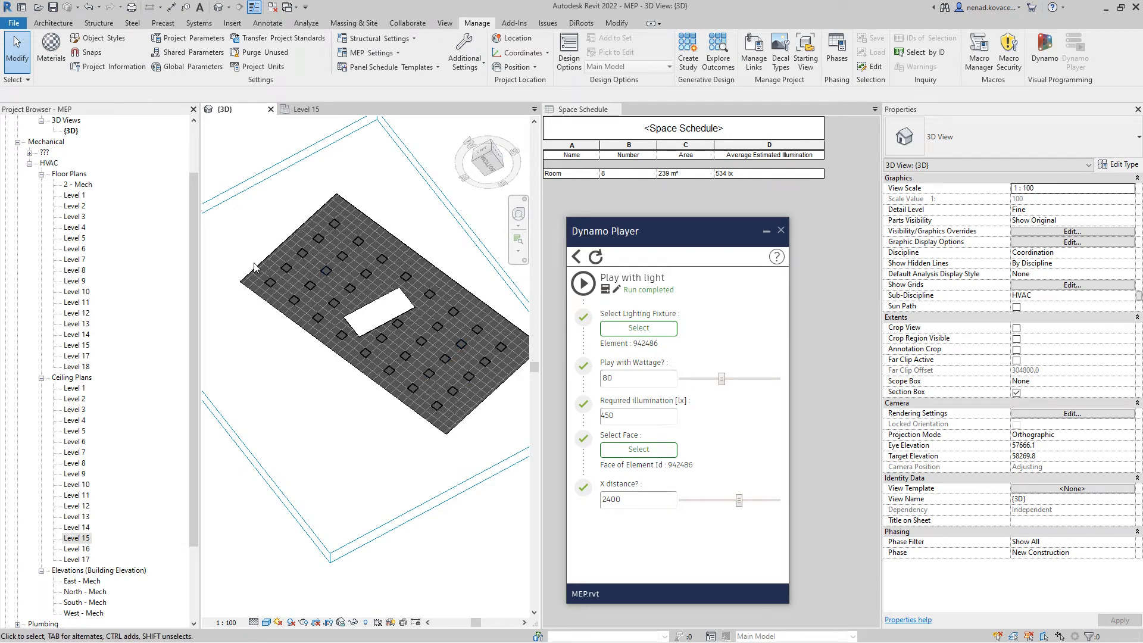
scroll(254, 266, up, 3)
shift+middle_drag(347, 235, 381, 375)
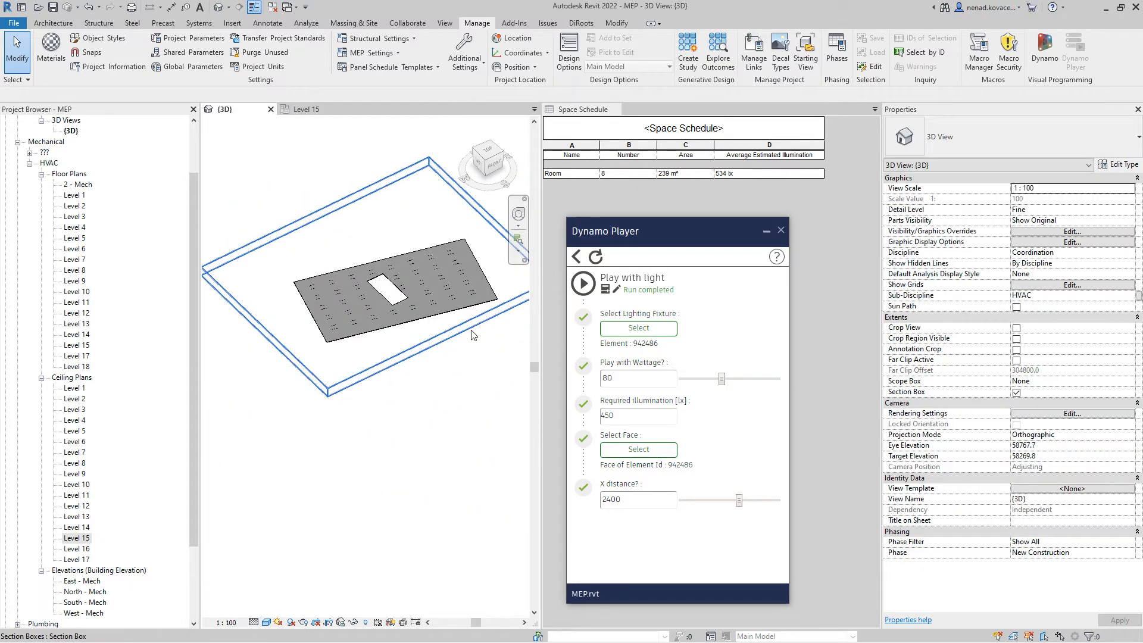
click(307, 110)
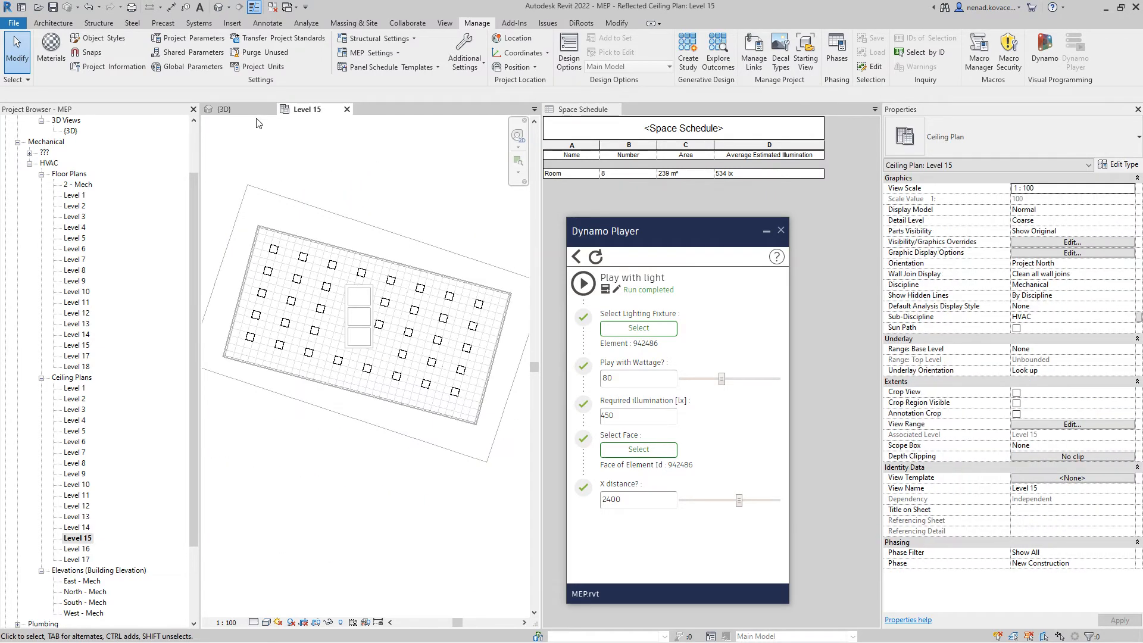
Close the script player and undo the recent commands back to the single light in the Level 15 ceiling plan
click(577, 256)
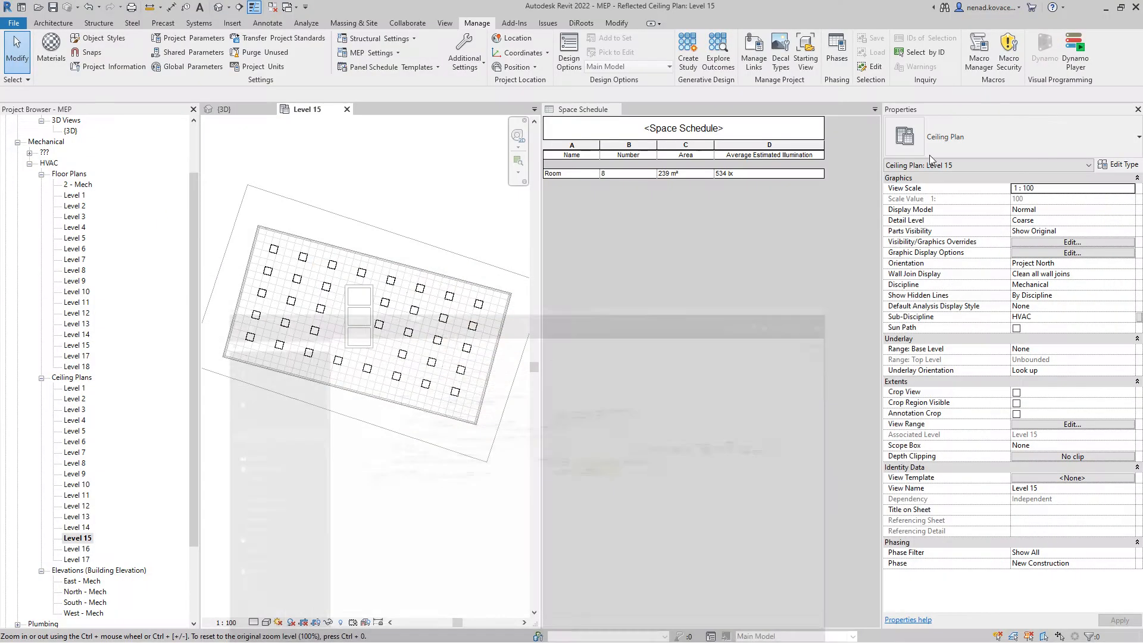
click(1075, 6)
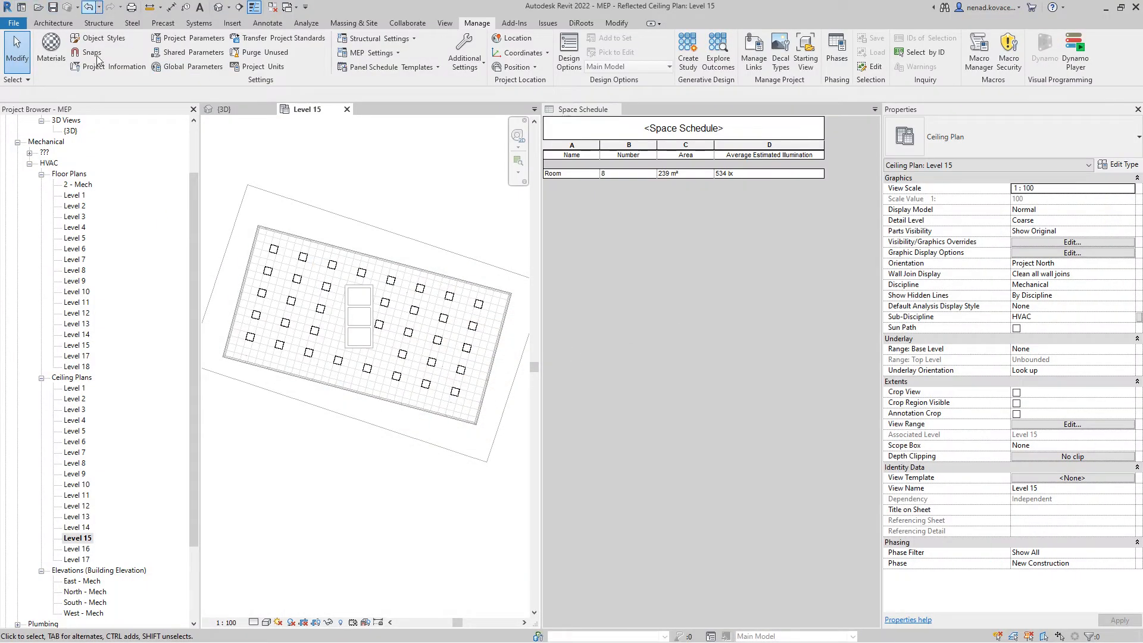
click(87, 9)
click(99, 7)
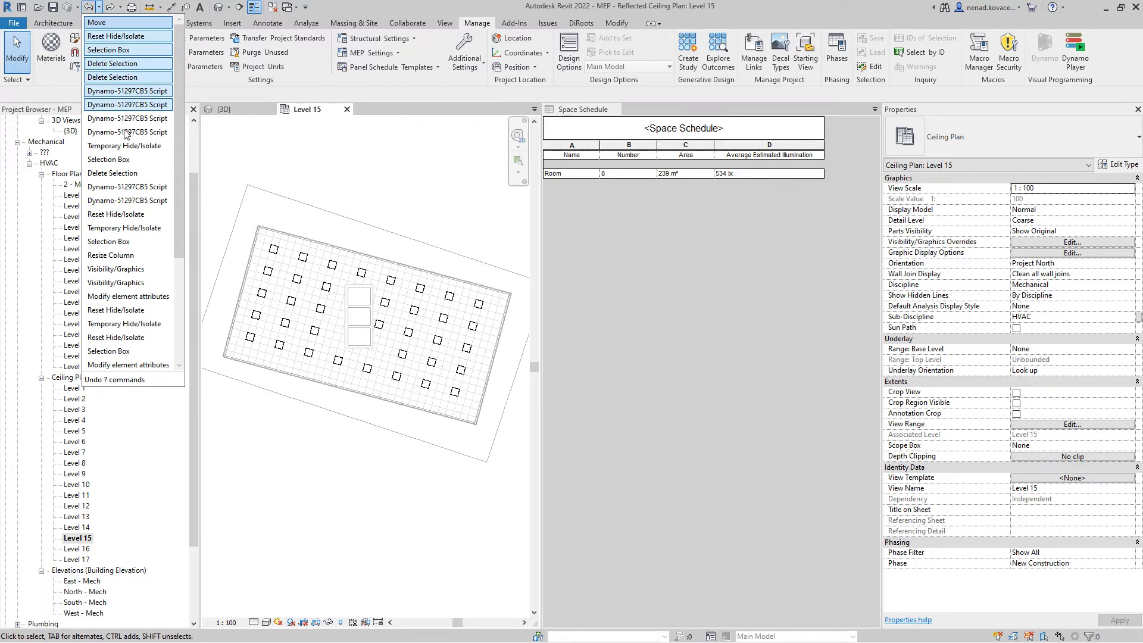
click(126, 97)
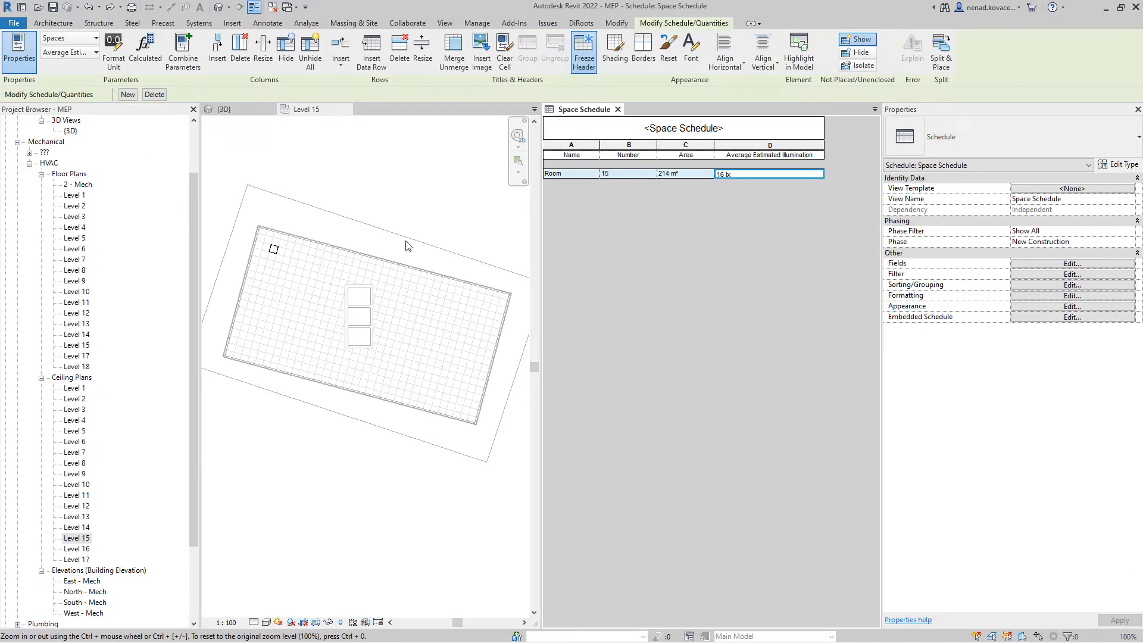
click(394, 227)
click(394, 227)
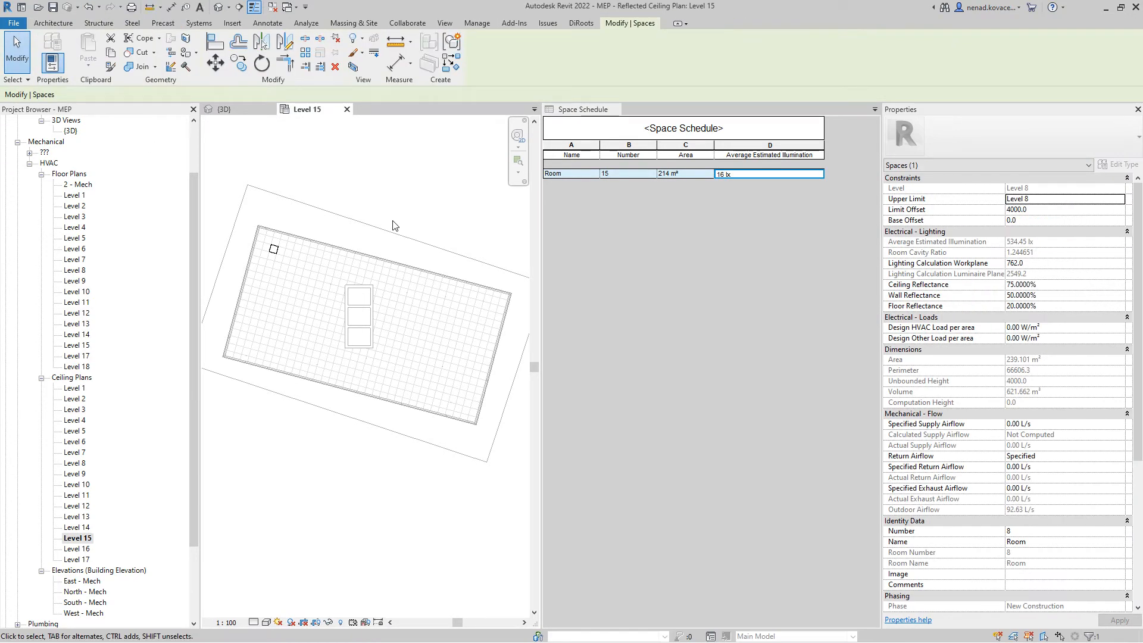
Move the single ceiling light diagonally inward, farther from the nearest corner of the Level 15 ceiling
drag(222, 183, 297, 284)
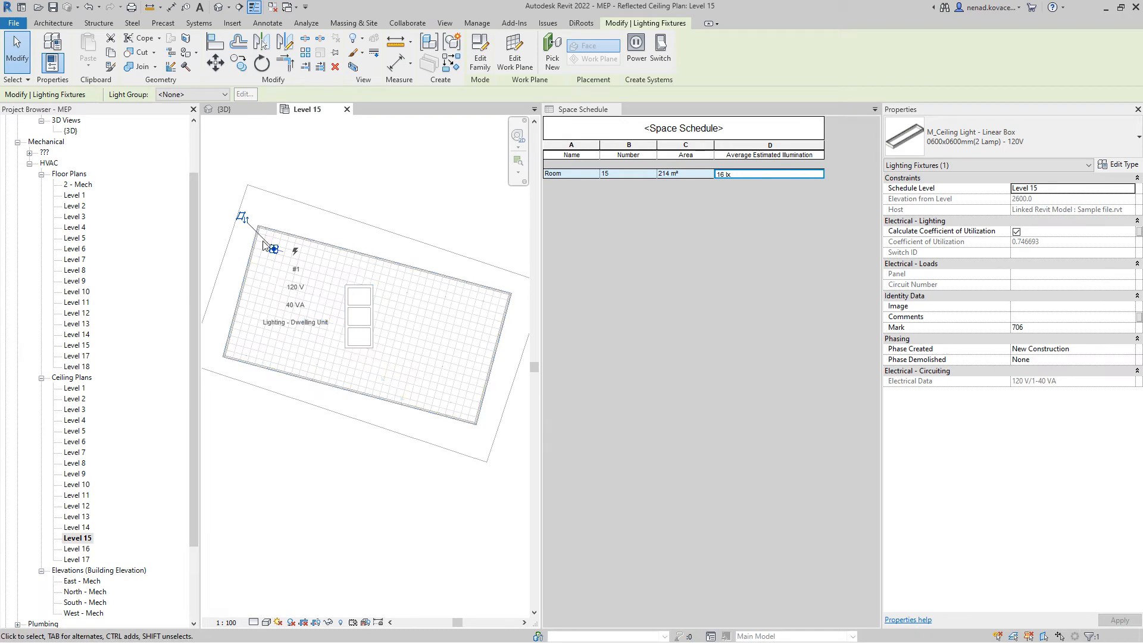
scroll(244, 234, up, 2)
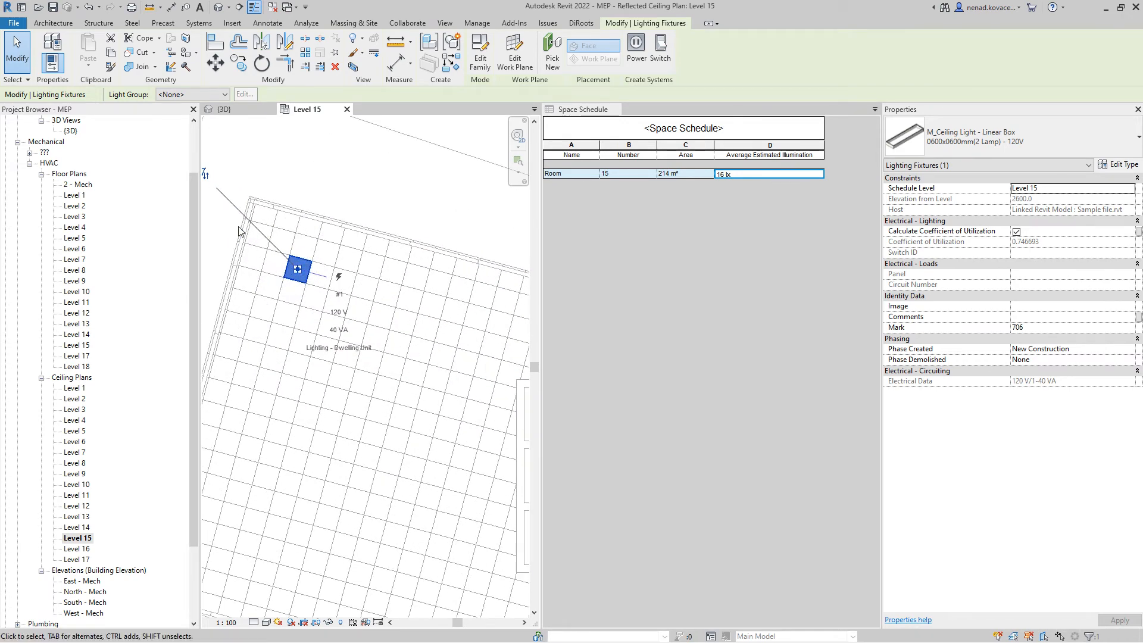
scroll(243, 233, down, 2)
scroll(265, 253, up, 2)
drag(262, 255, 323, 335)
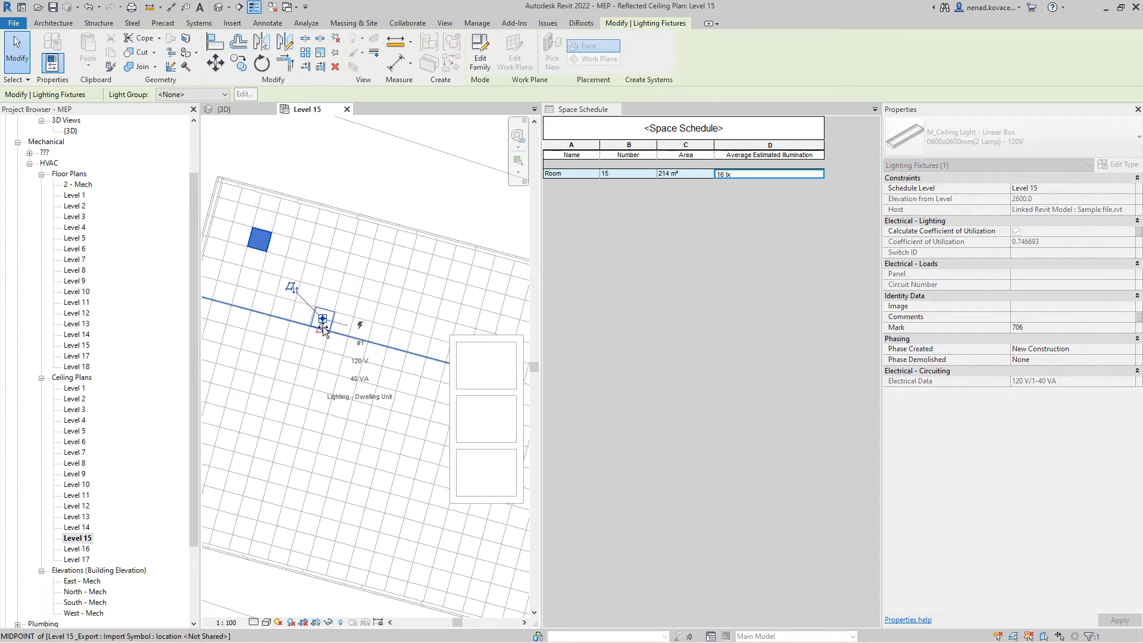
scroll(312, 289, down, 5)
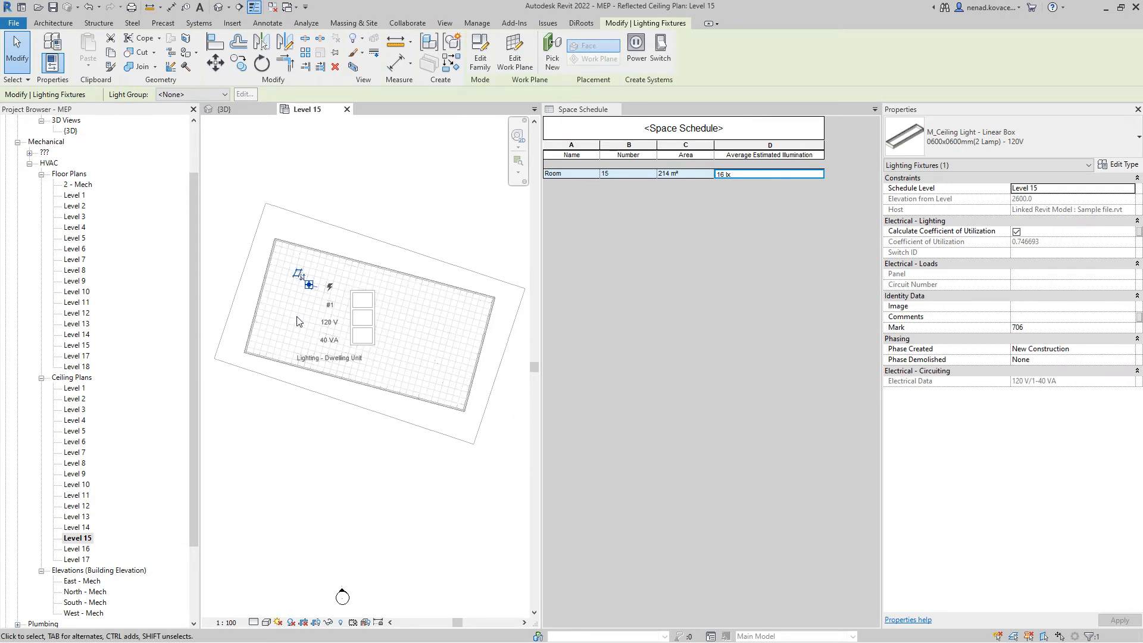
click(433, 236)
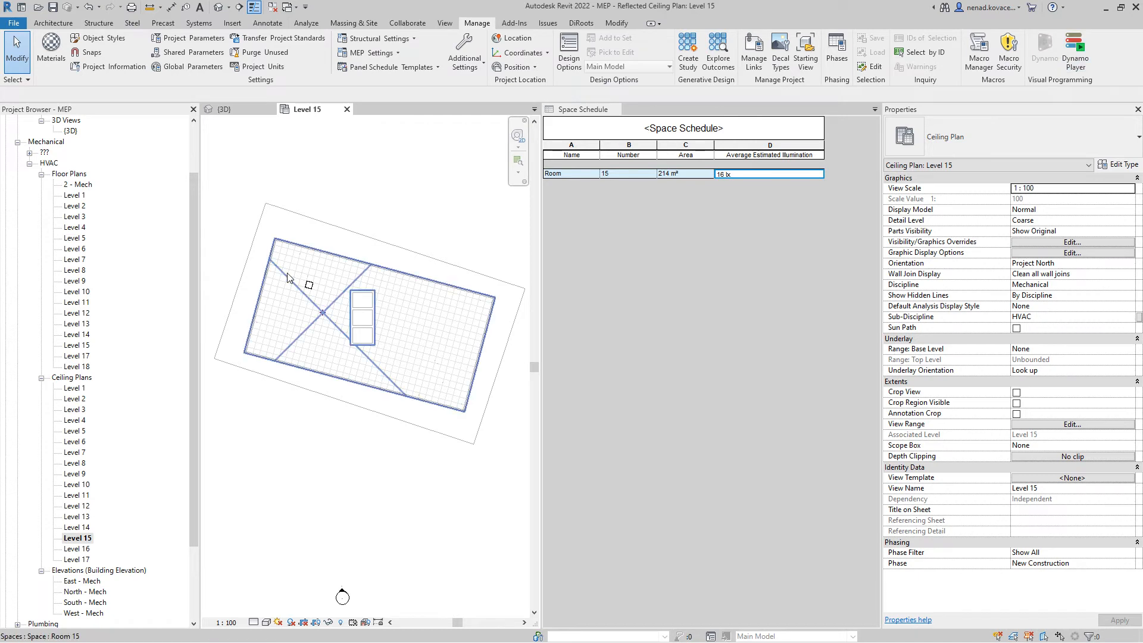
Run the Play with light script in Dynamo for the moved light and inspect the fixtures in the Revit ceiling plan
click(587, 397)
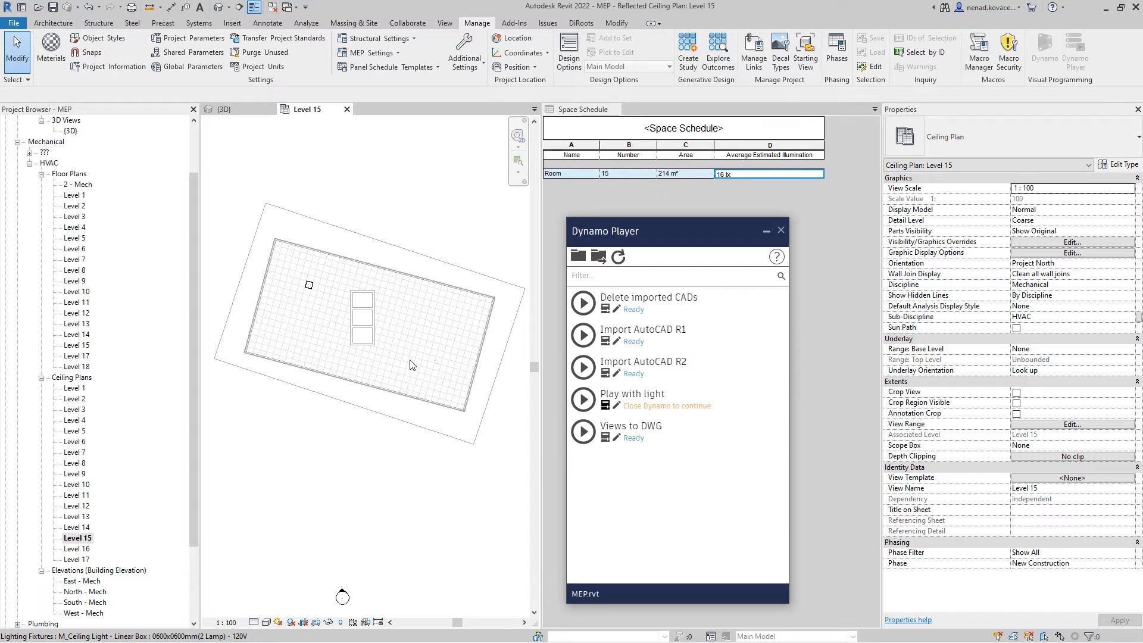
click(781, 229)
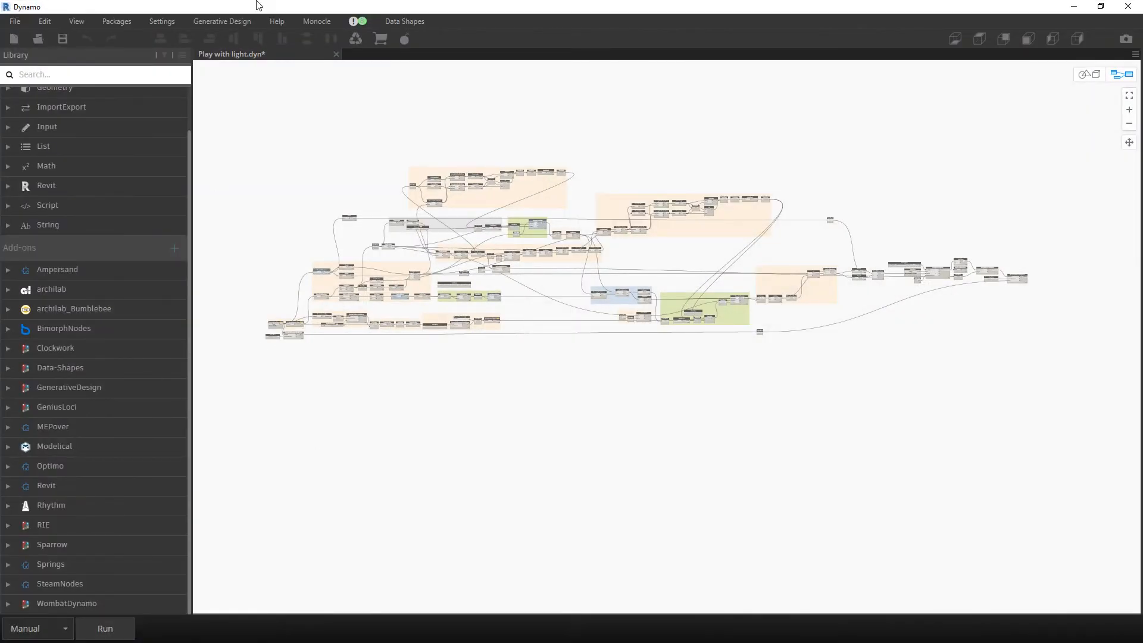
click(102, 628)
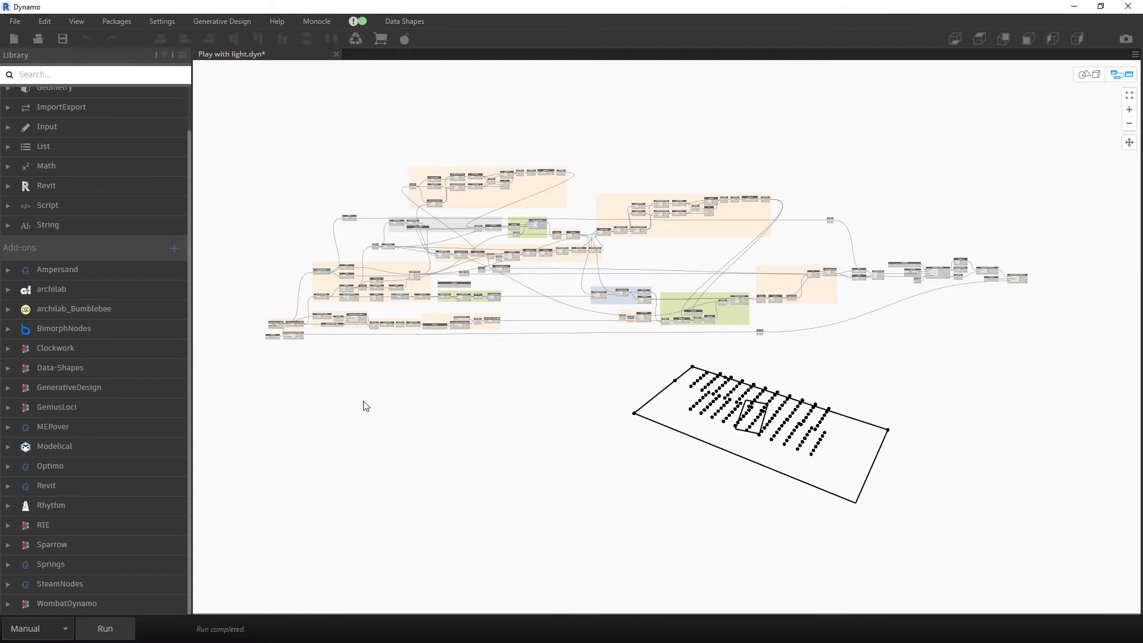
click(1074, 7)
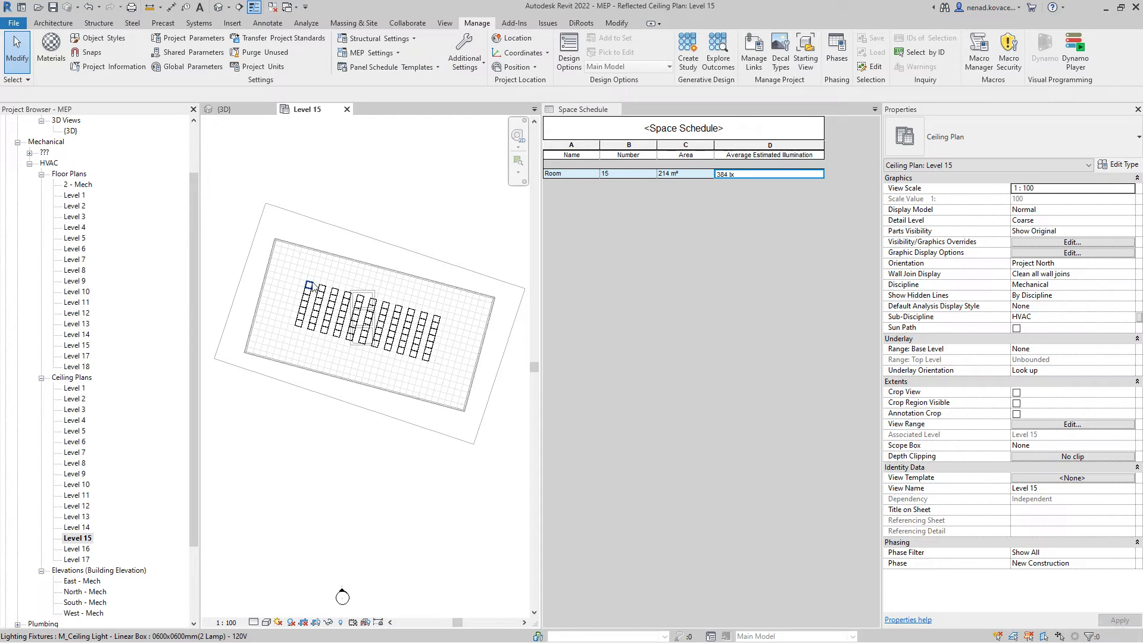
scroll(319, 296, up, 3)
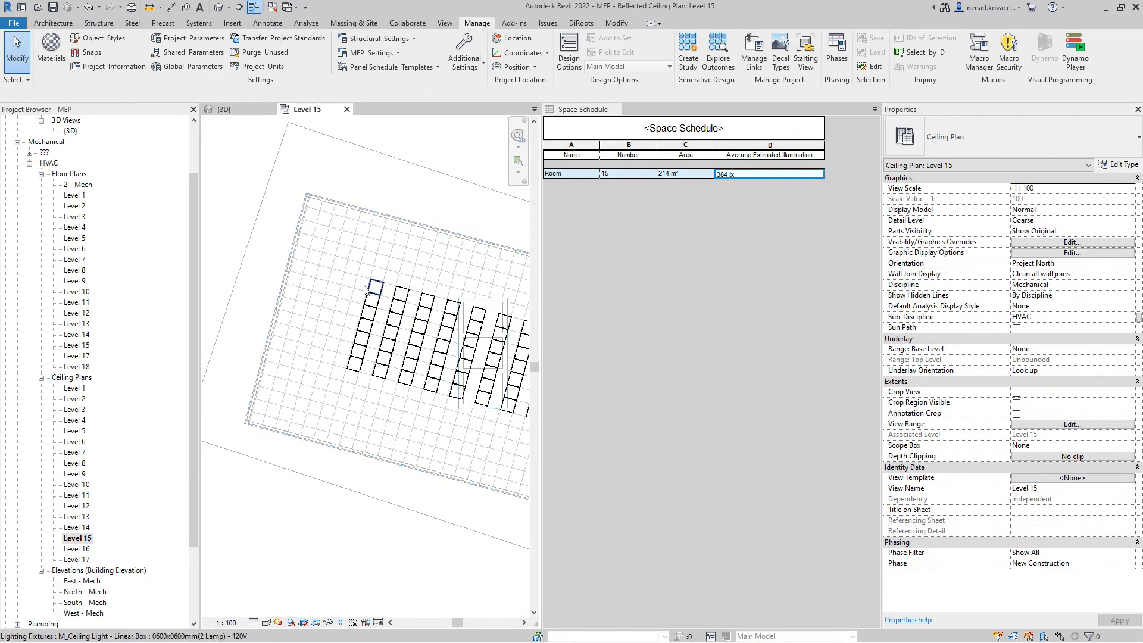
scroll(269, 251, down, 3)
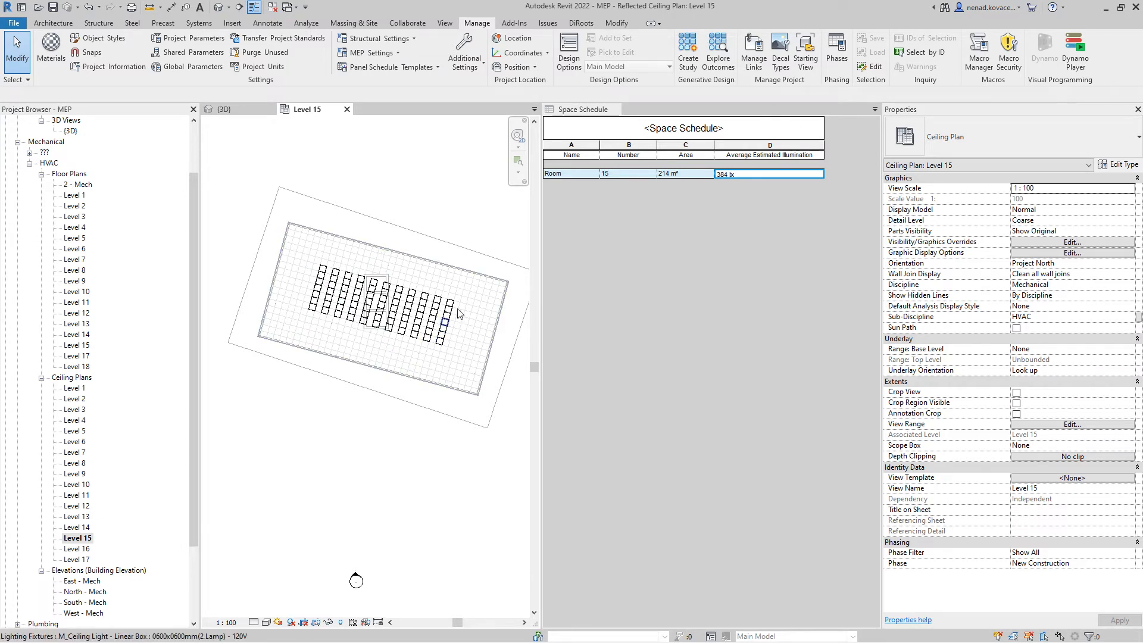
Undo the script run and the light's move, and inspect the single fixture in the Level 15 ceiling plan
click(88, 8)
scroll(314, 240, up, 5)
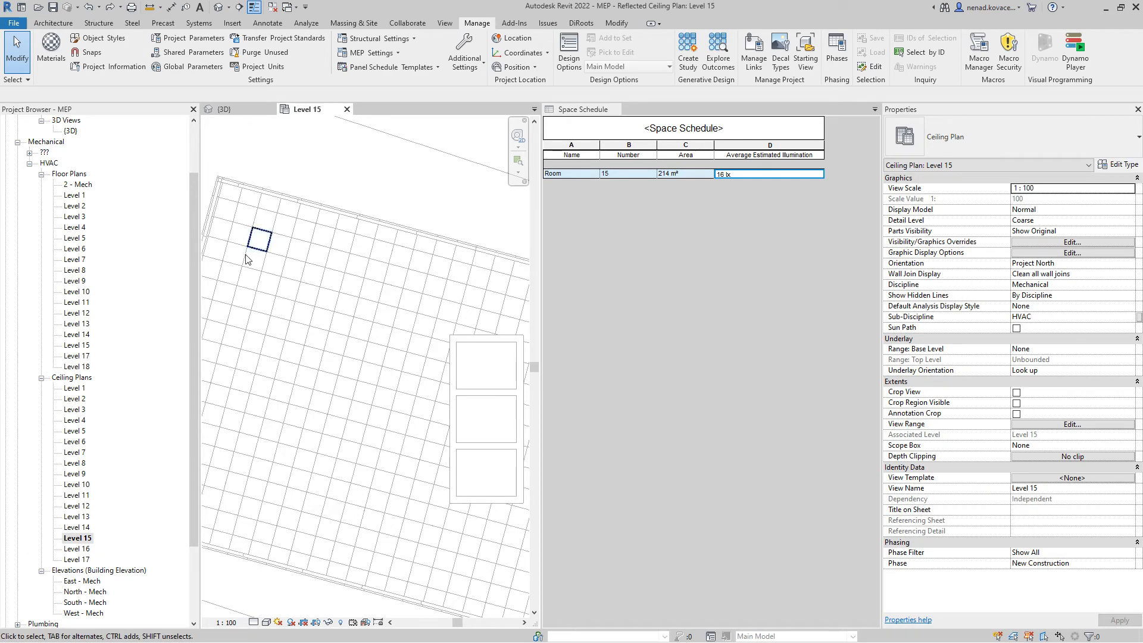
scroll(301, 233, down, 3)
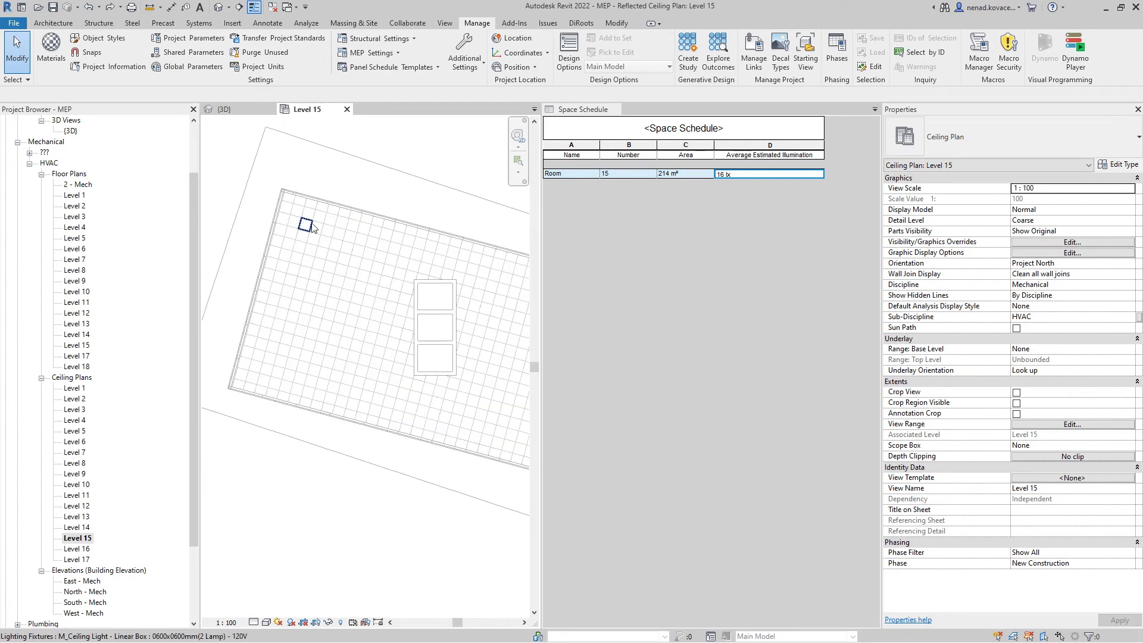
scroll(306, 232, down, 3)
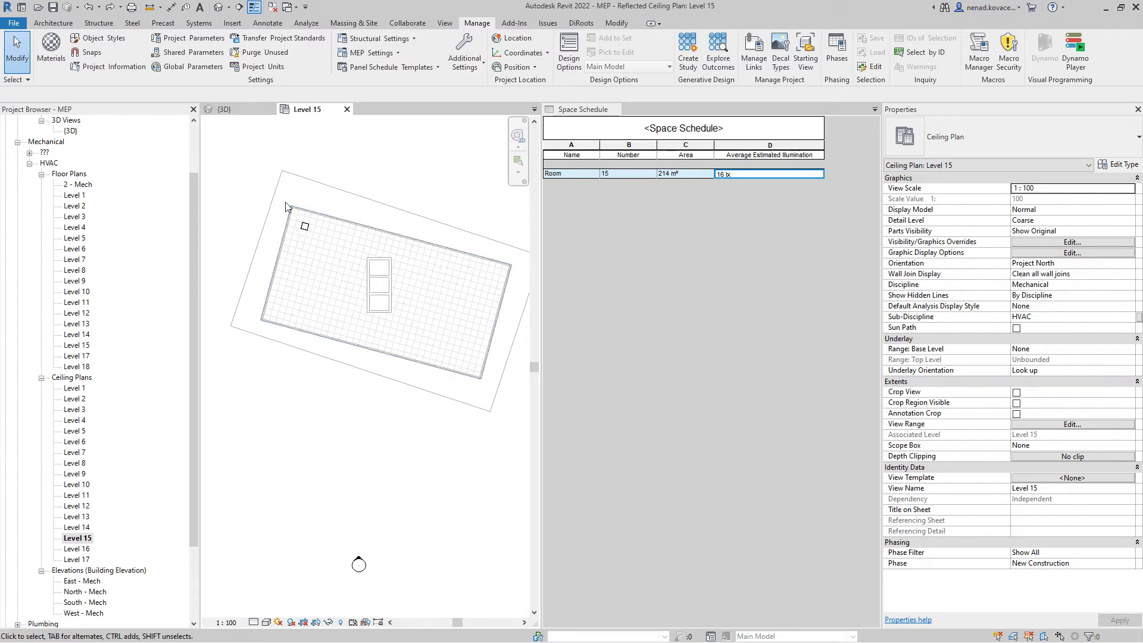
scroll(324, 257, up, 2)
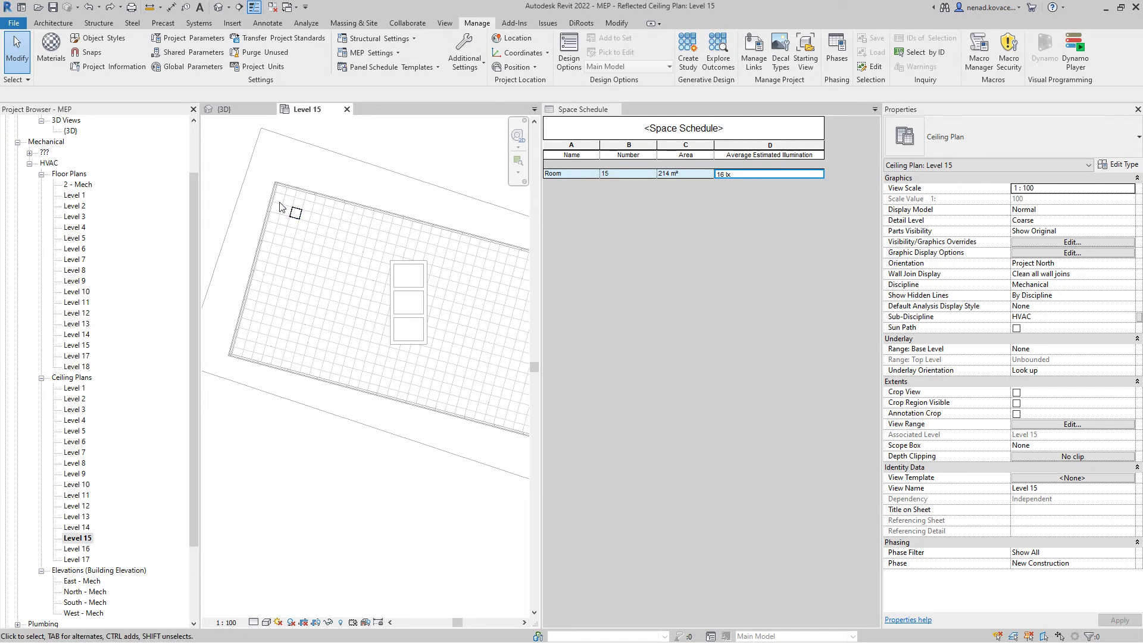
scroll(294, 224, down, 2)
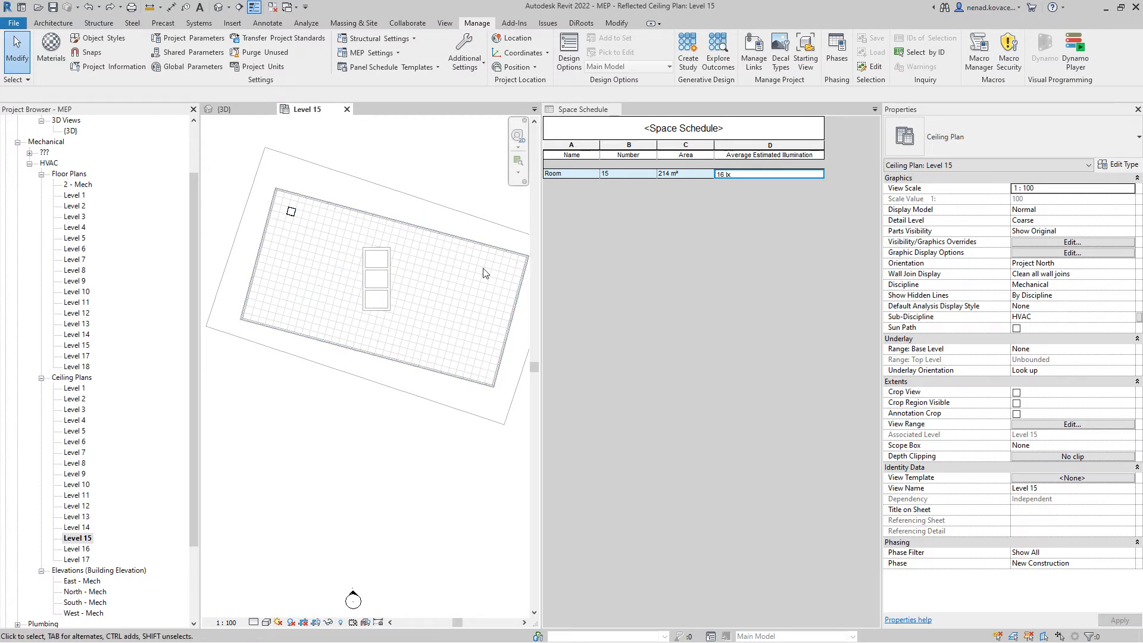
scroll(288, 209, down, 1)
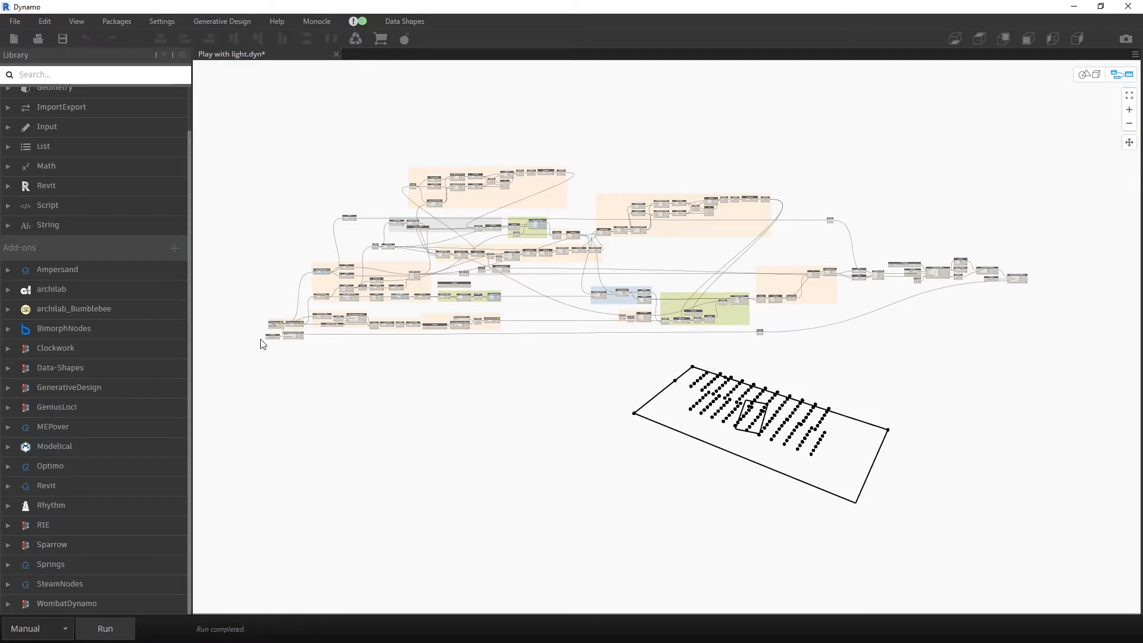
Switch to Dynamo, examine the nodes that choose the light fixture and get its space, and return to the Revit ceiling plan
scroll(263, 339, up, 5)
scroll(279, 320, up, 2)
drag(259, 201, 387, 311)
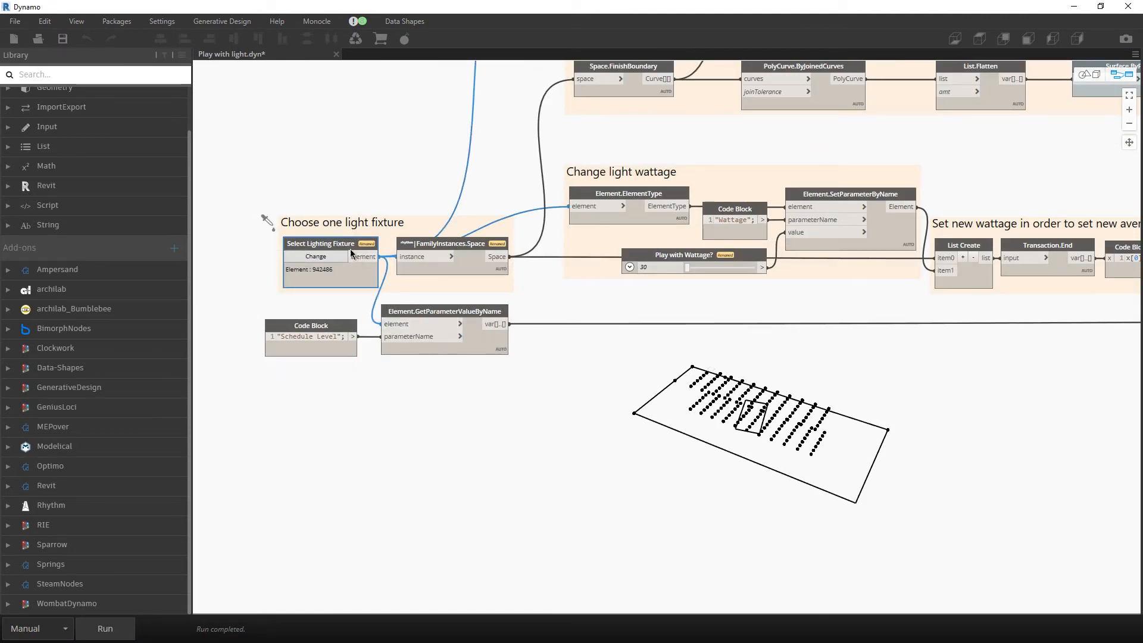
right_click(350, 246)
click(382, 356)
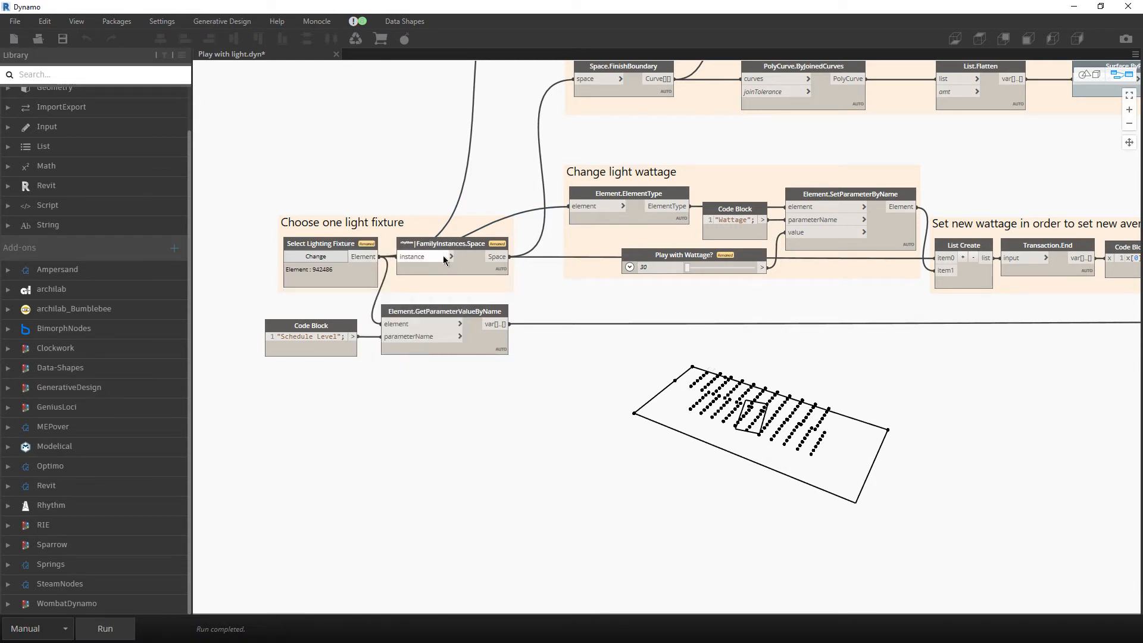
mouse_move(448, 258)
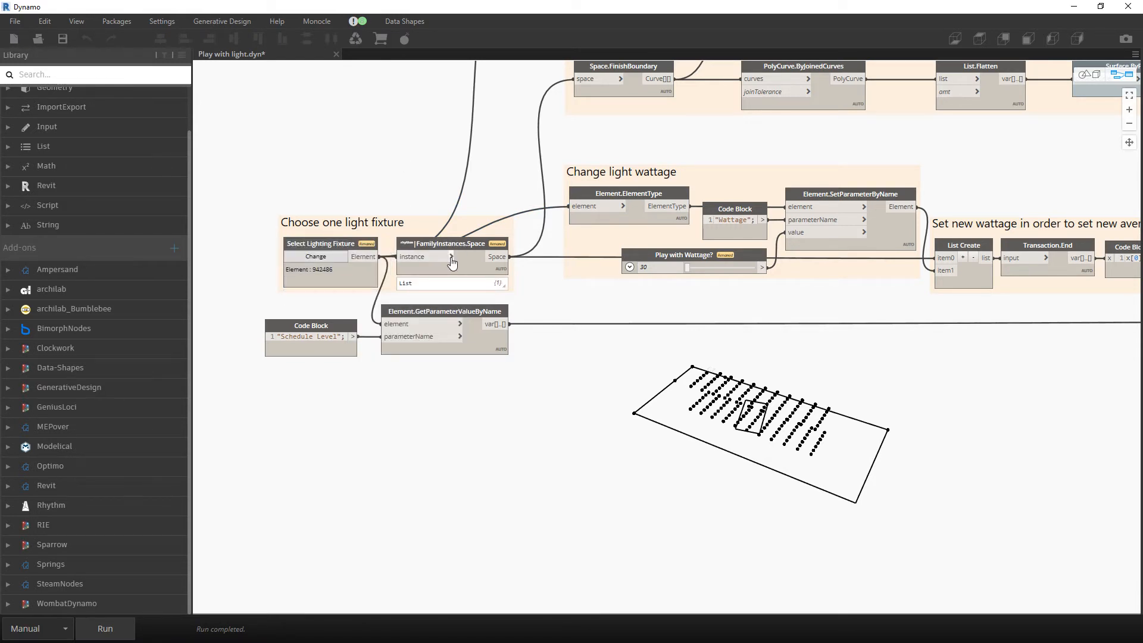
middle_drag(541, 307, 427, 345)
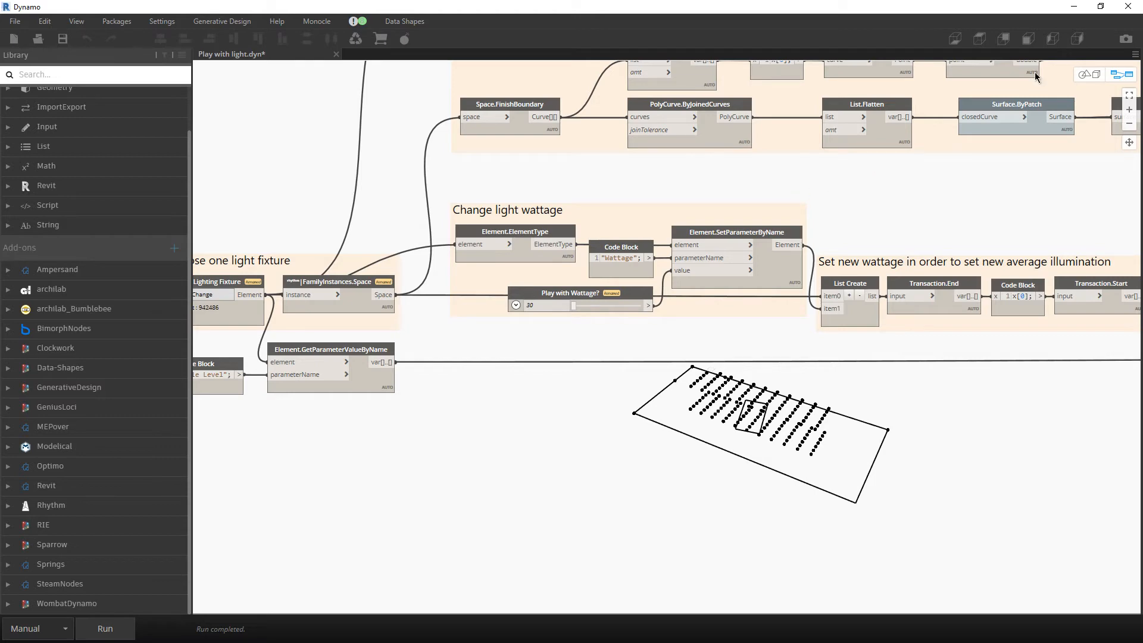
click(1076, 7)
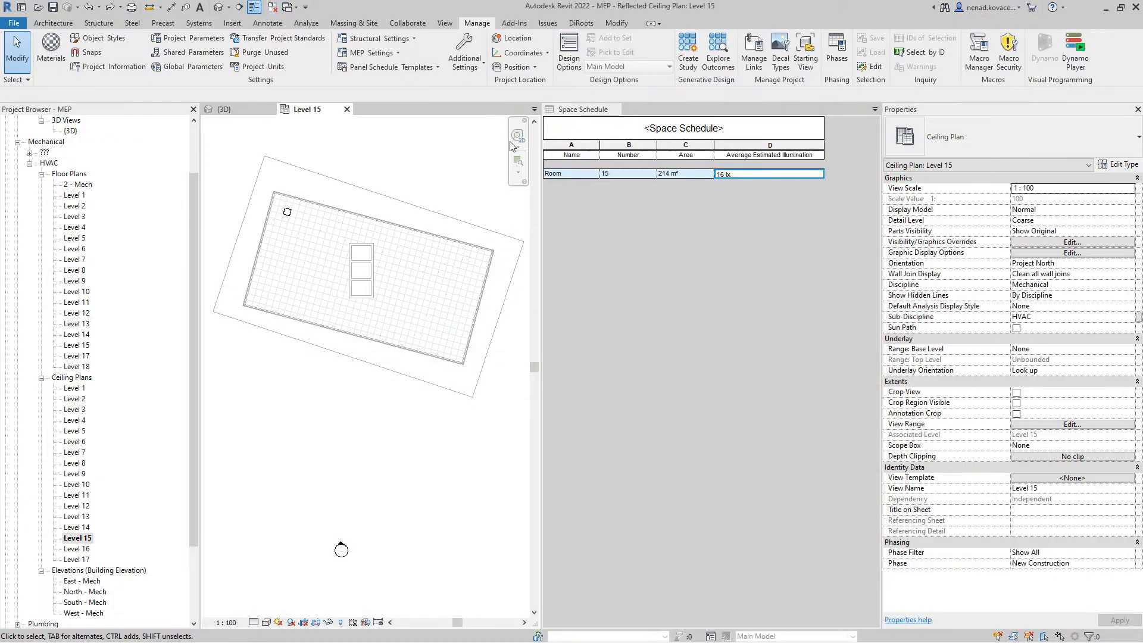
click(100, 8)
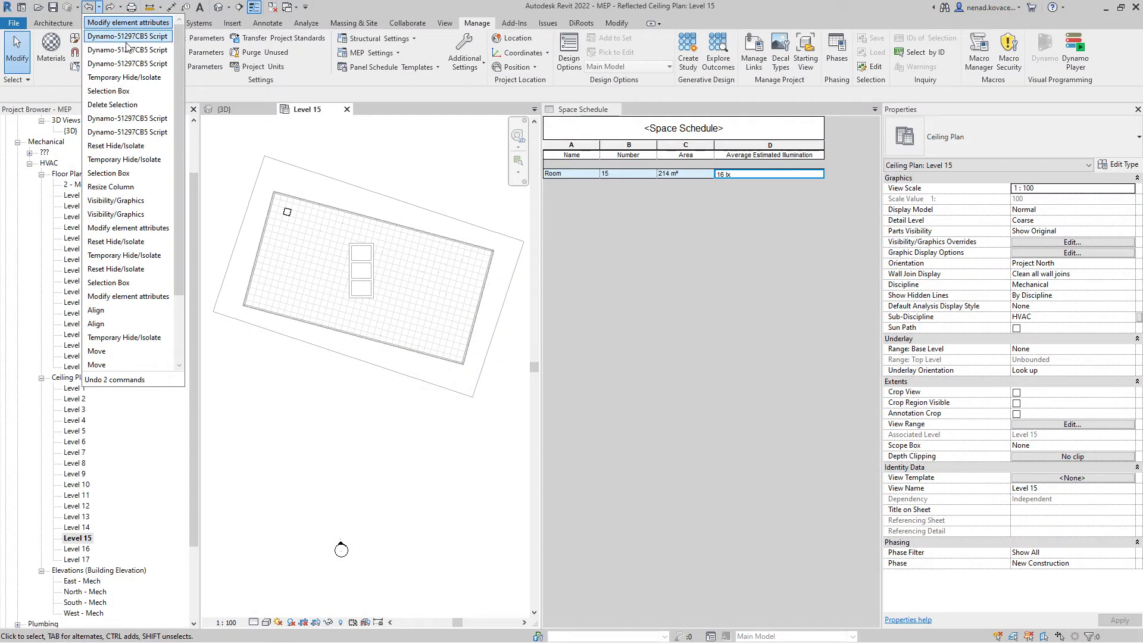
click(359, 142)
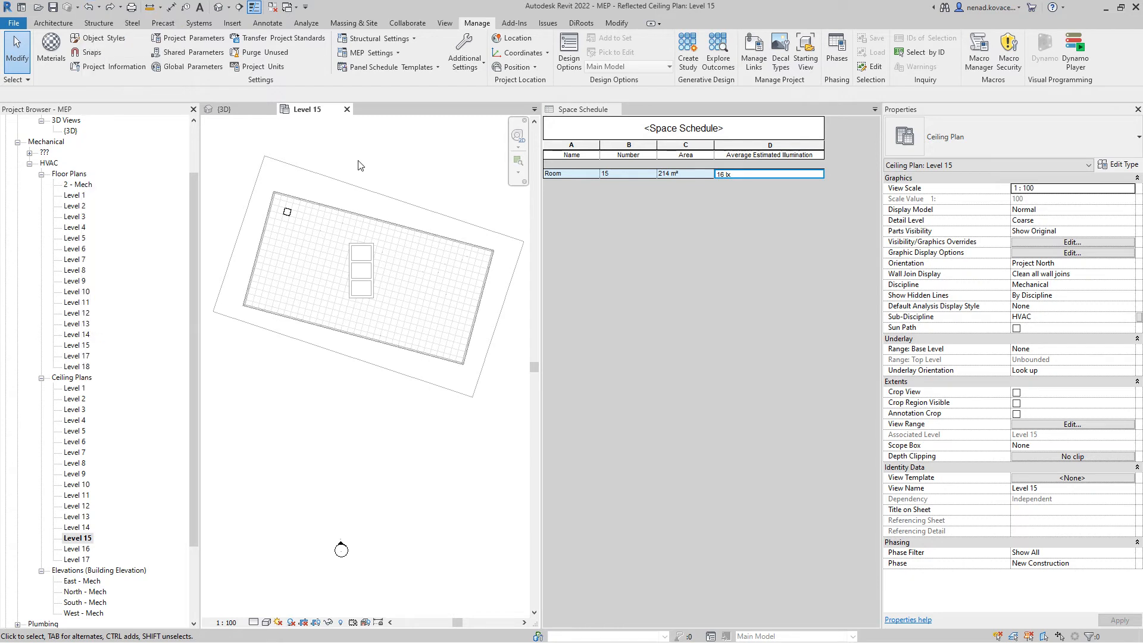
Set the Level 15 ceiling light type's initial intensity wattage to 30 W in its type properties
click(290, 224)
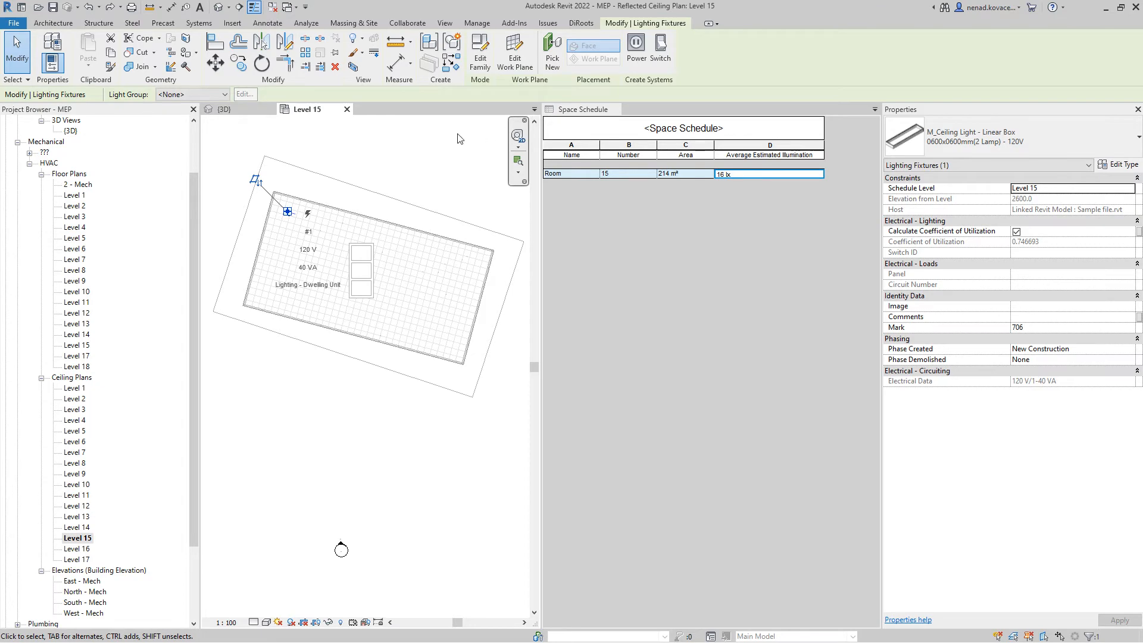
click(1121, 166)
scroll(451, 452, down, 5)
click(463, 412)
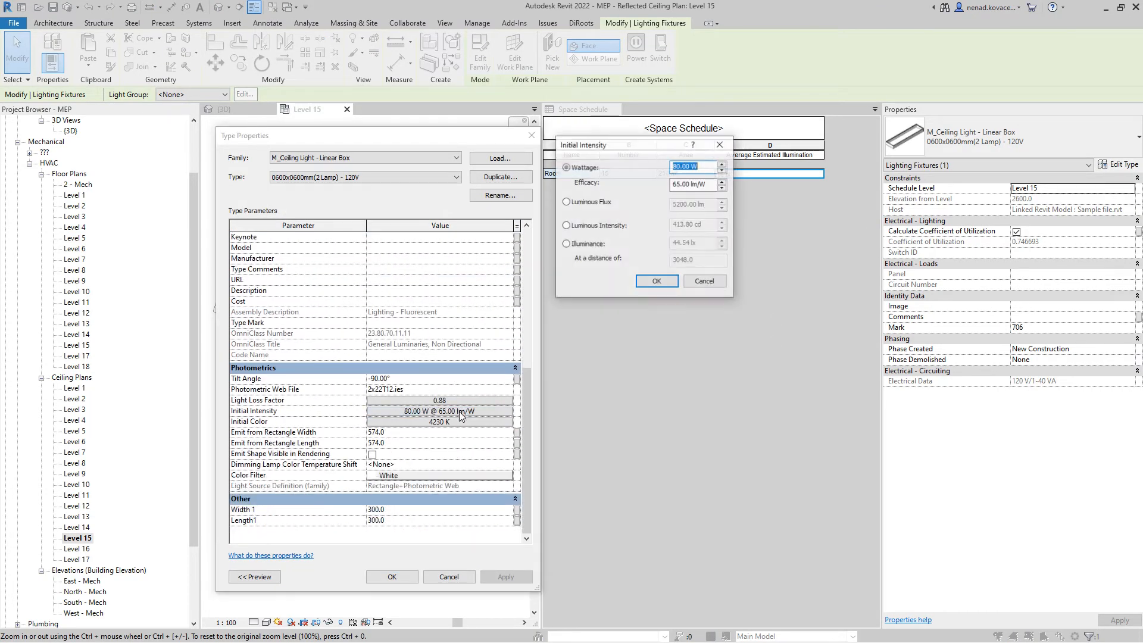
text(30)
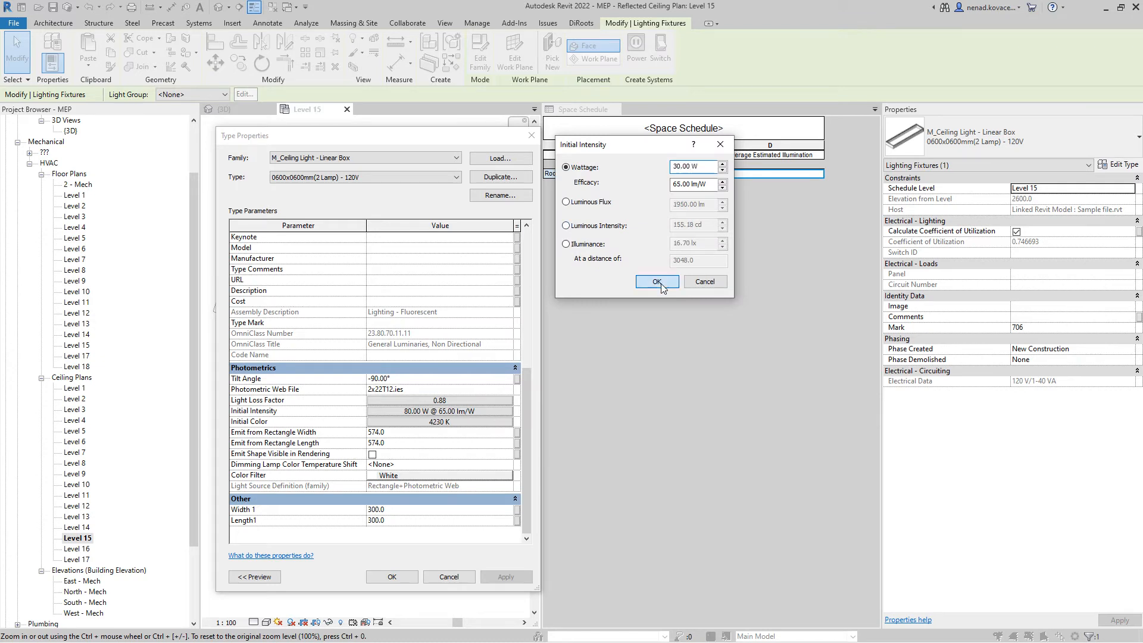
click(657, 282)
click(408, 583)
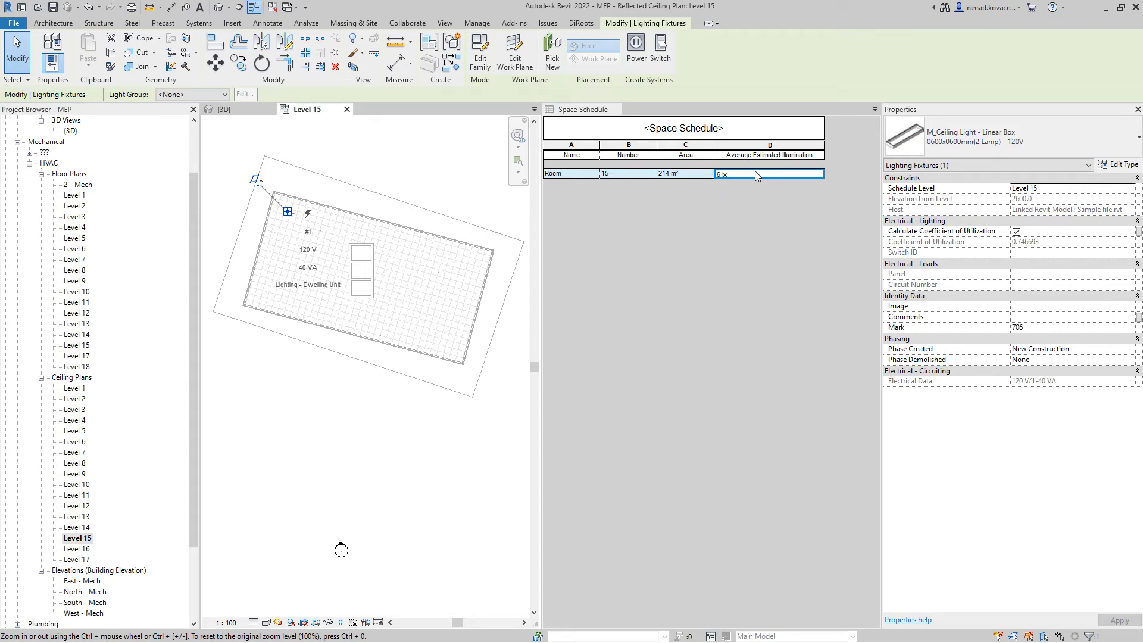
Set the ceiling light type's initial intensity wattage to 80 W and clear the fixture selection
click(1119, 164)
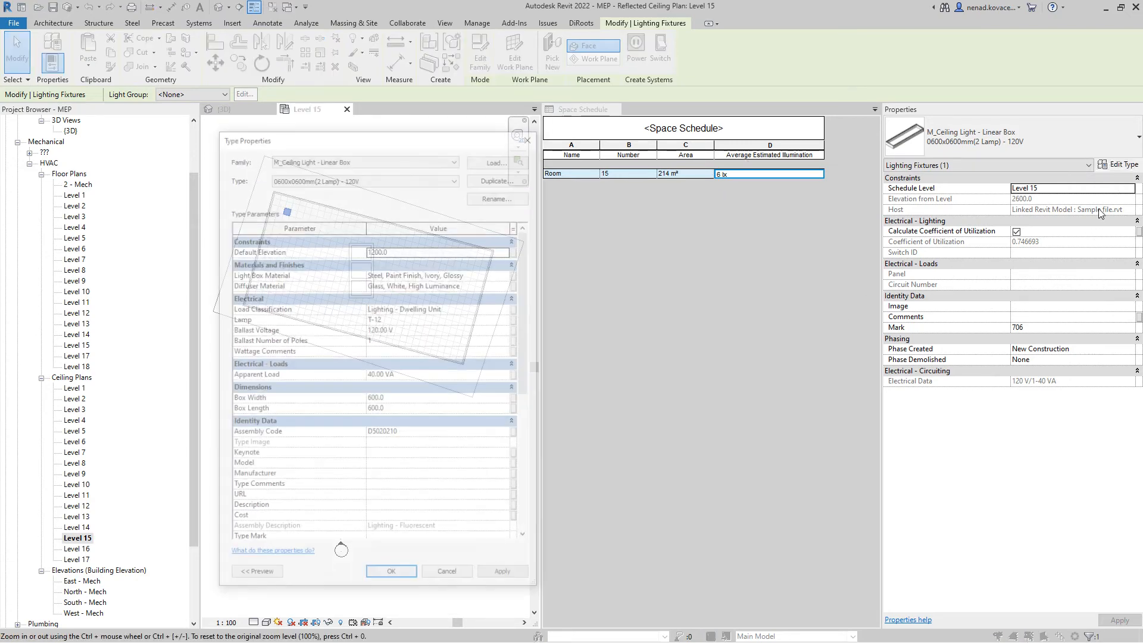
scroll(341, 448, down, 7)
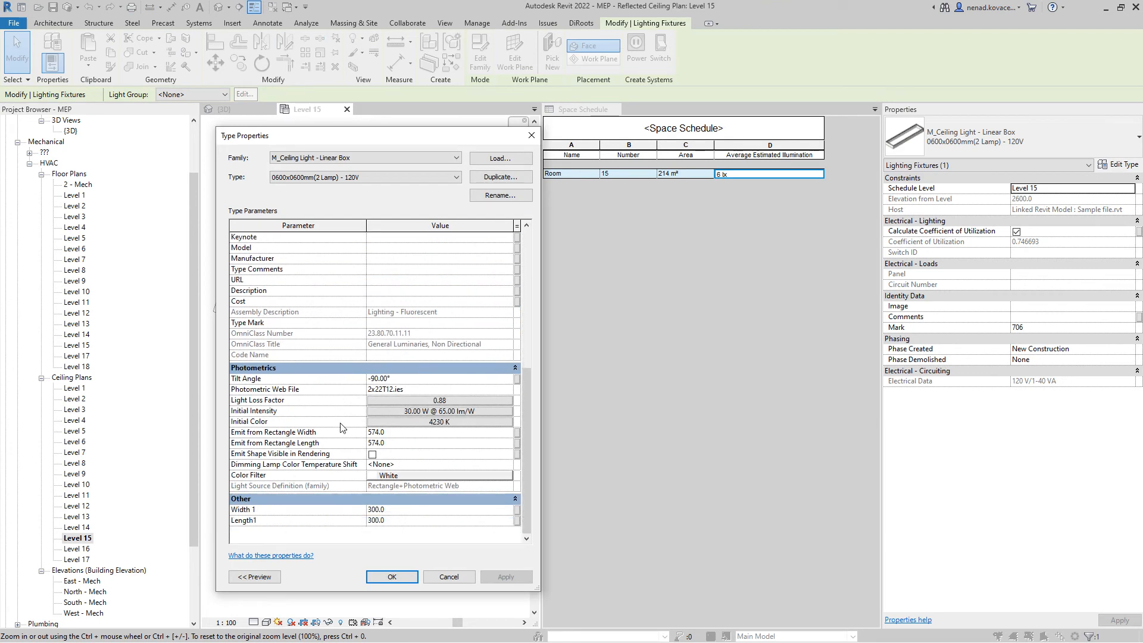
click(451, 410)
text(80)
click(658, 281)
click(388, 577)
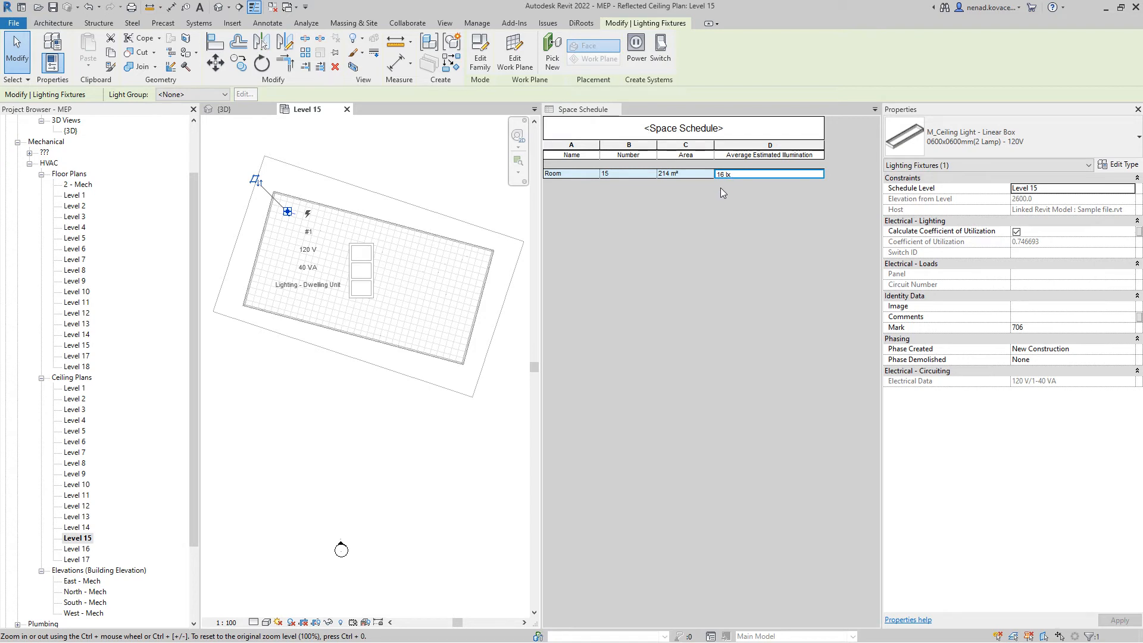
click(459, 196)
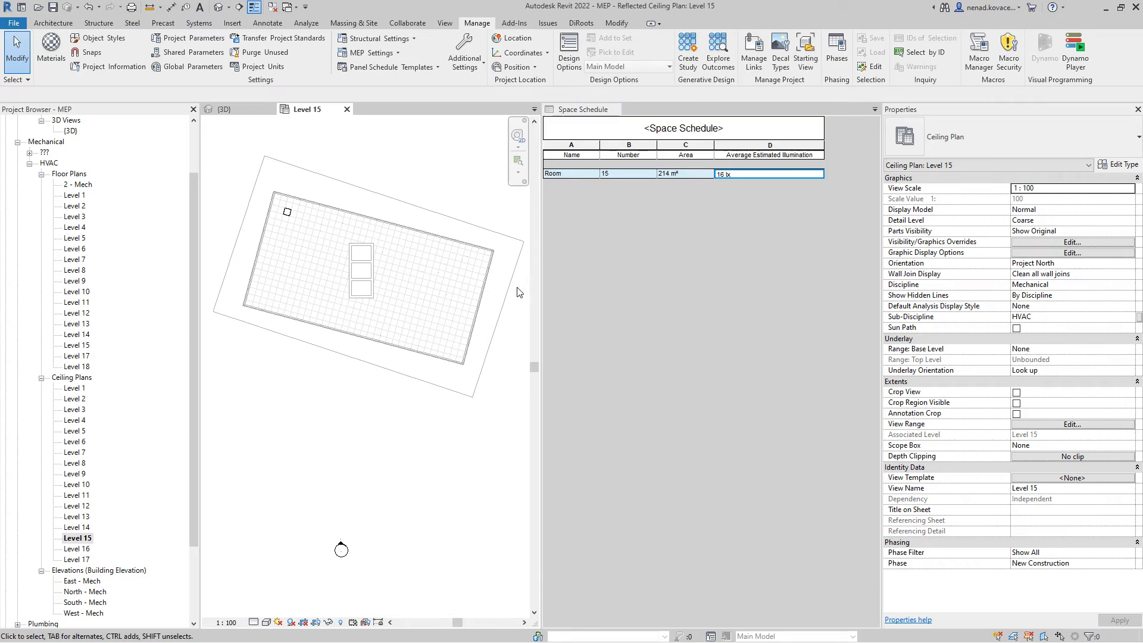
Switch to Dynamo and examine the node groups that change the light wattage and set the new average illumination
key(alt+Tab)
drag(374, 198, 848, 239)
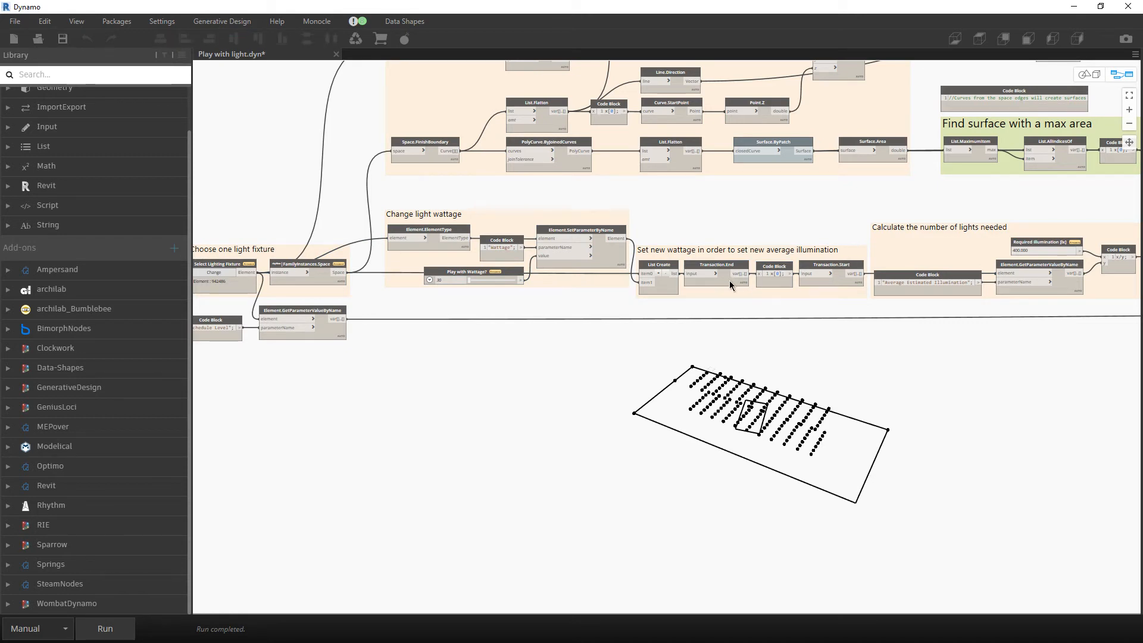
middle_drag(840, 305, 653, 328)
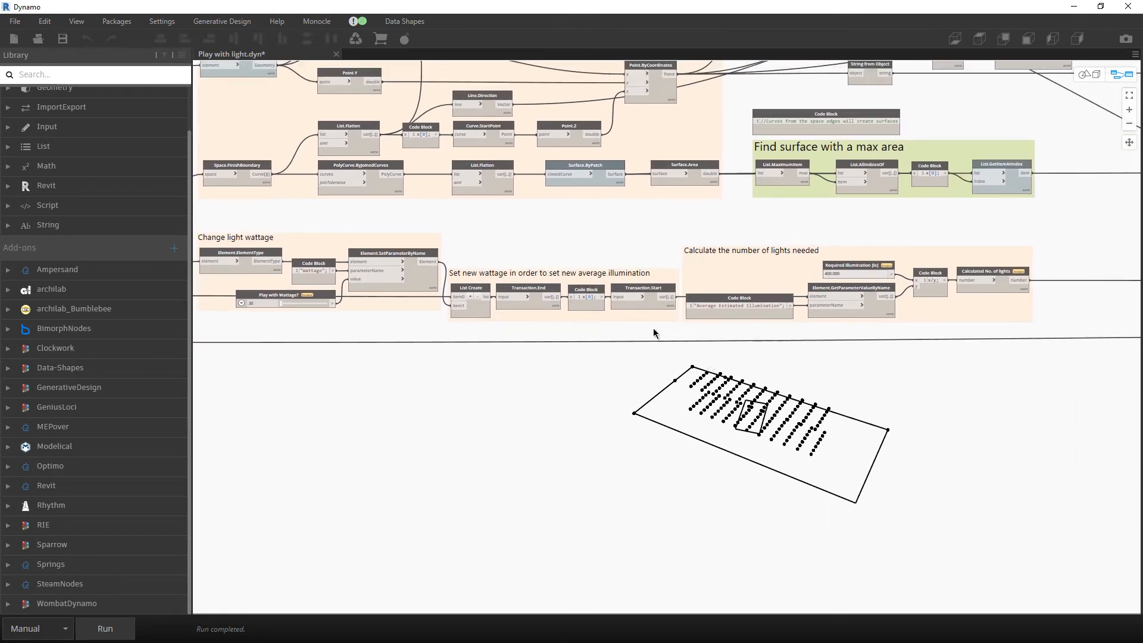
middle_drag(716, 330, 516, 352)
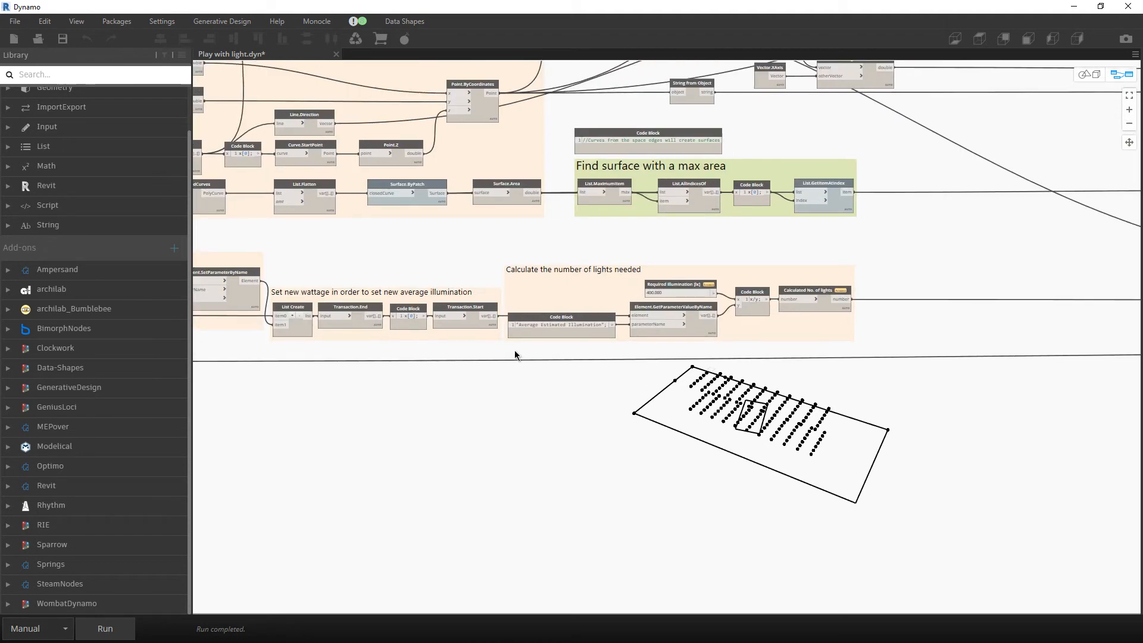
Examine the output values of the parameter, x/y division and Calculated No. of lights nodes that work out the lights needed
scroll(620, 352, up, 3)
scroll(704, 331, up, 1)
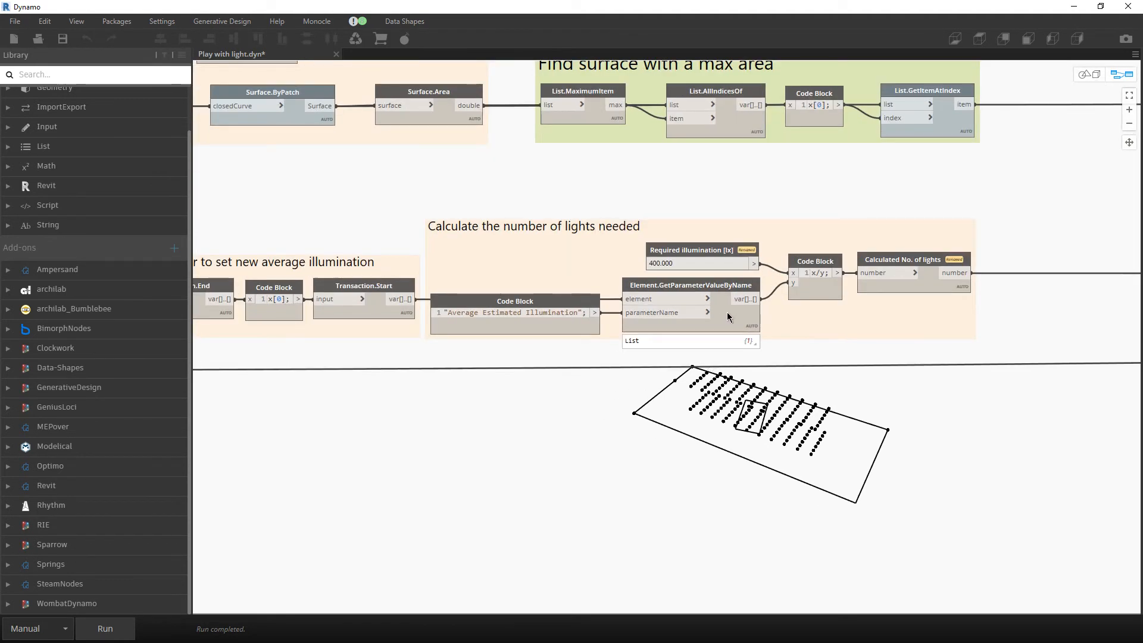
click(715, 301)
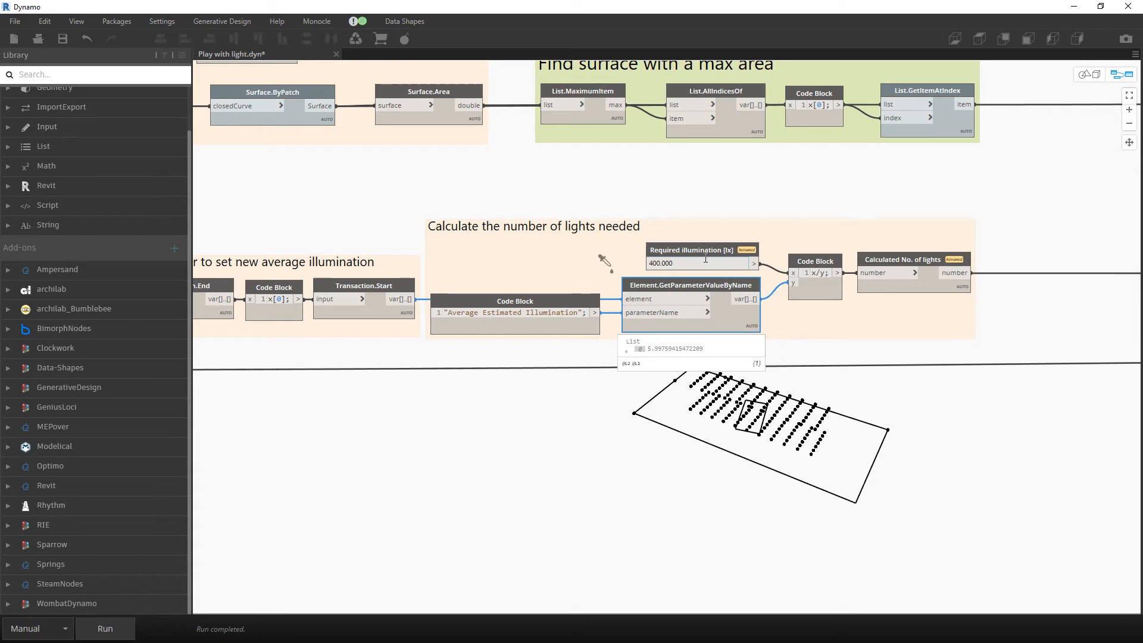
mouse_move(705, 250)
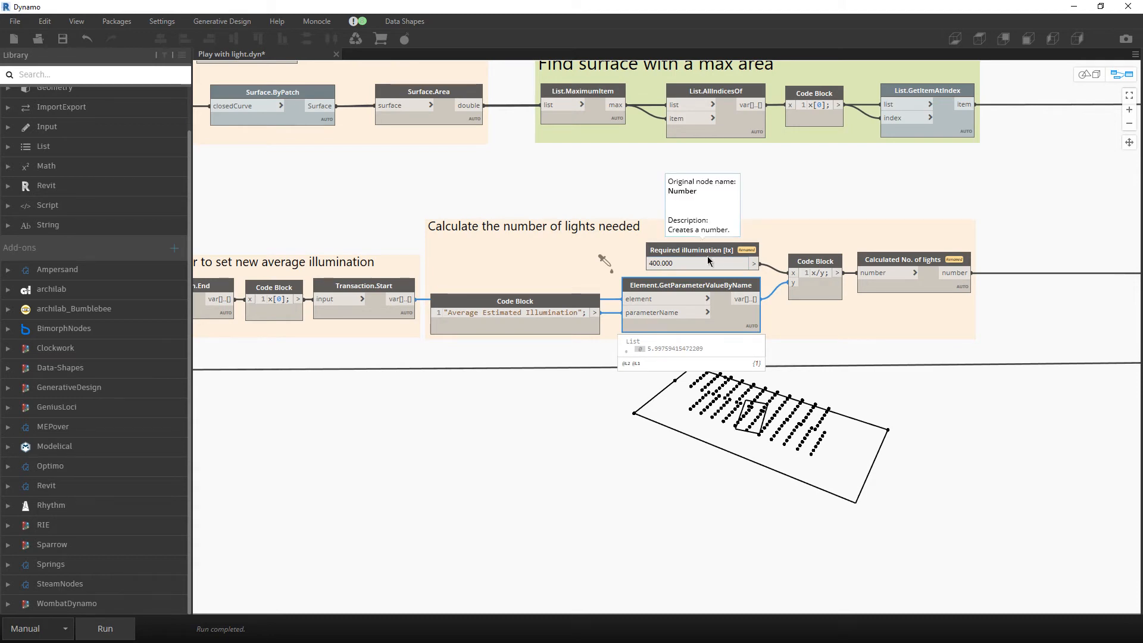
mouse_move(829, 309)
click(835, 311)
click(964, 303)
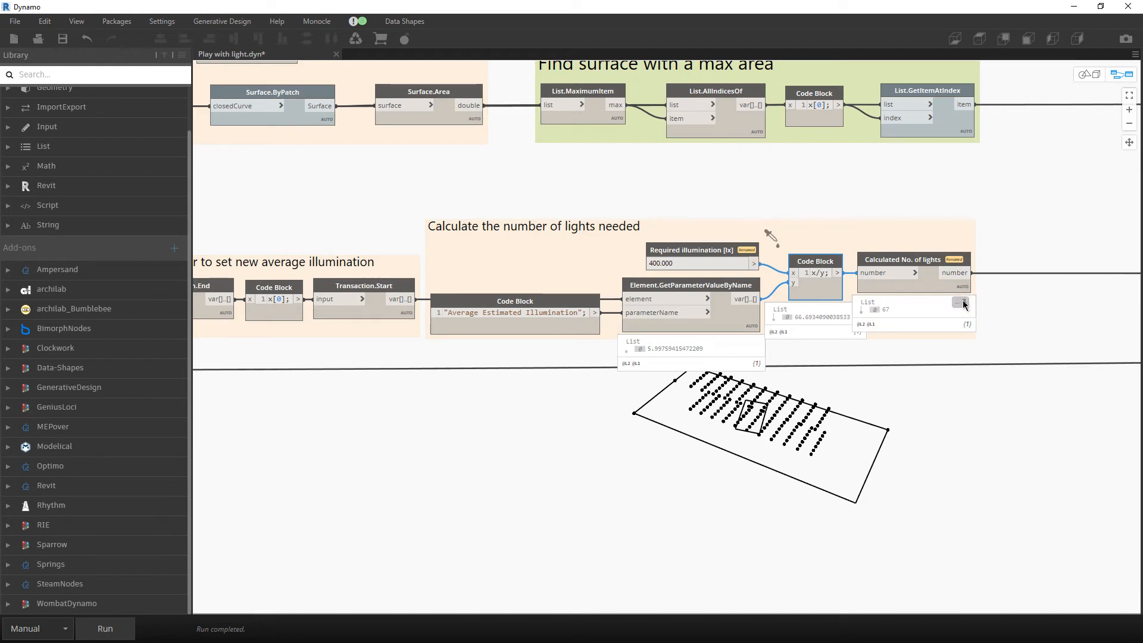
click(835, 311)
click(836, 312)
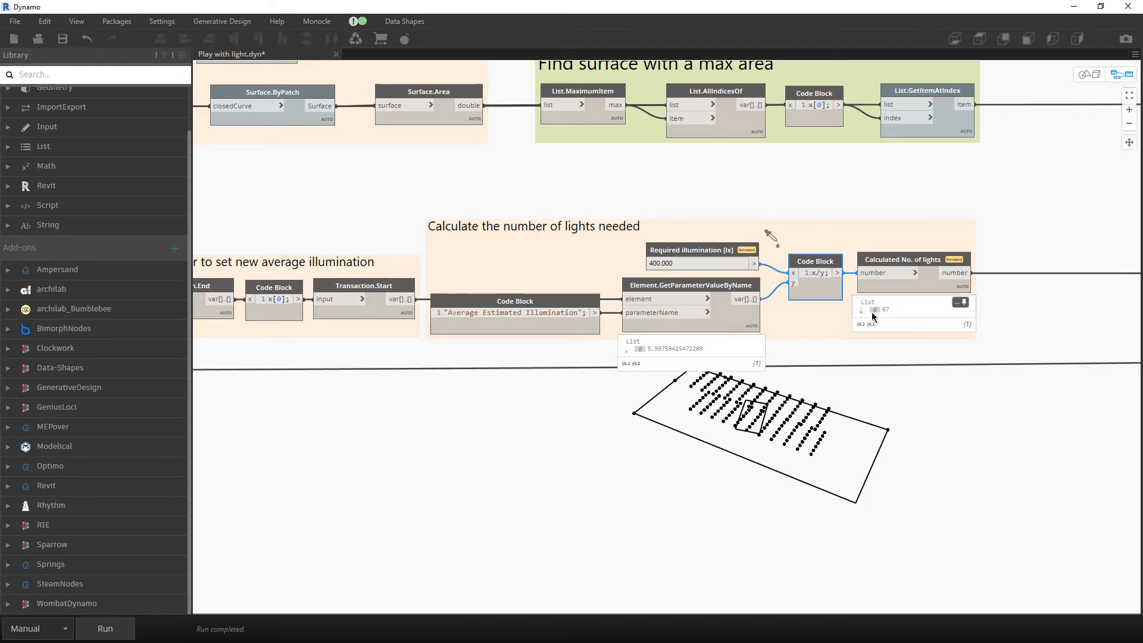
mouse_move(836, 310)
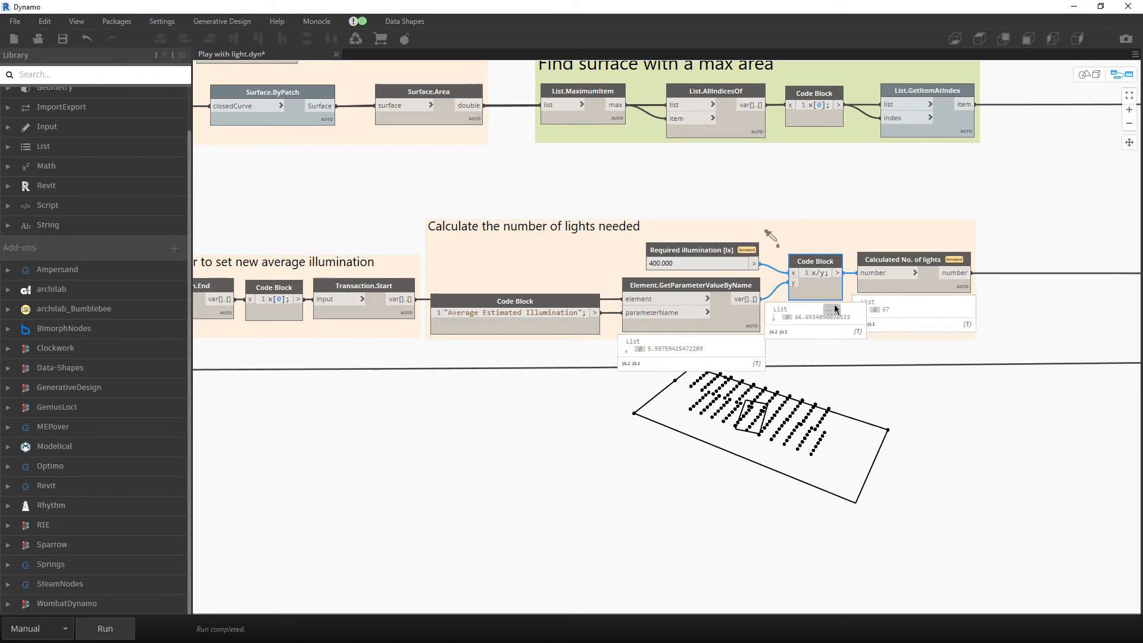
click(753, 343)
scroll(812, 378, down, 3)
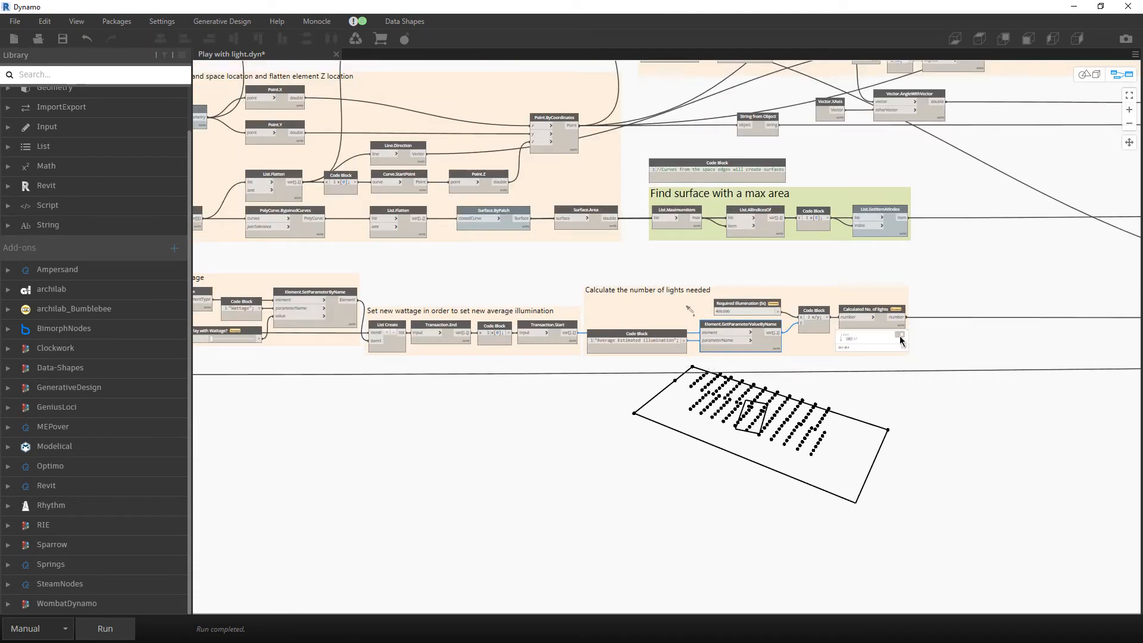
Examine the space boundary and the grid of light points from several angles in the 3D background preview, and return to the graph
scroll(686, 429, down, 4)
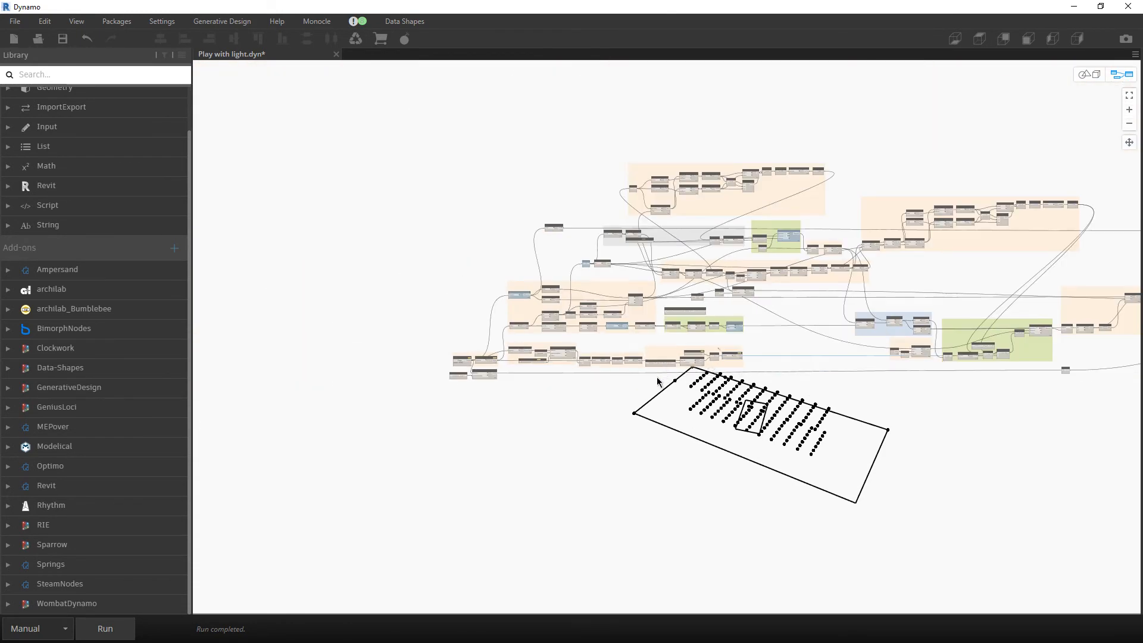
scroll(527, 333, up, 6)
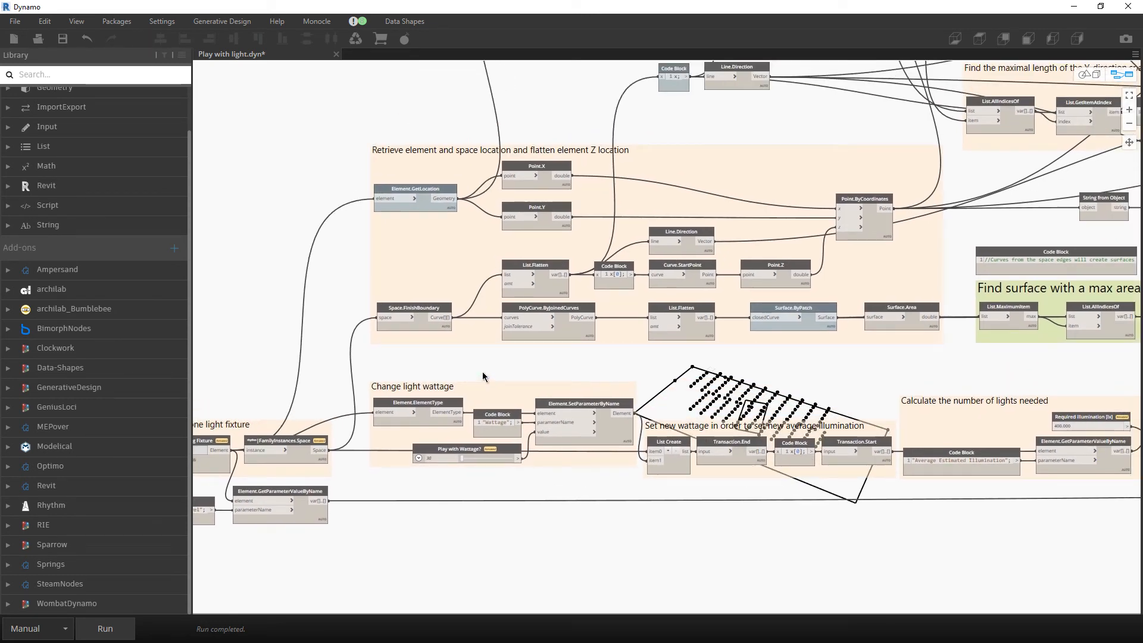
middle_drag(482, 372, 328, 292)
click(1093, 79)
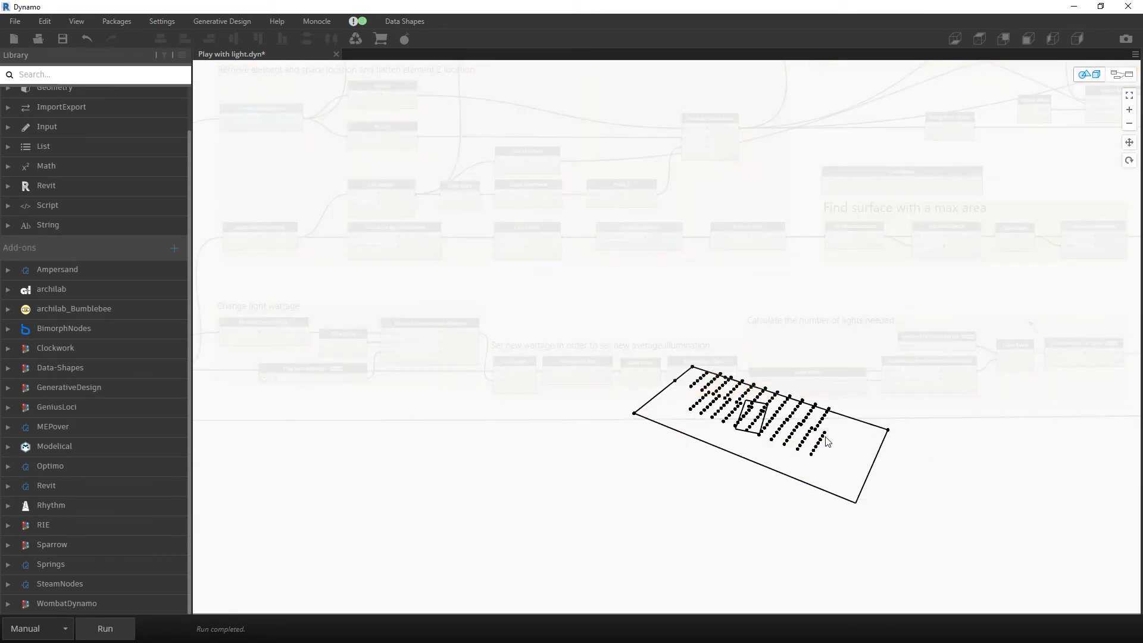
mouse_move(870, 458)
mouse_down()
mouse_move(865, 482)
mouse_move(921, 383)
mouse_move(914, 252)
mouse_up()
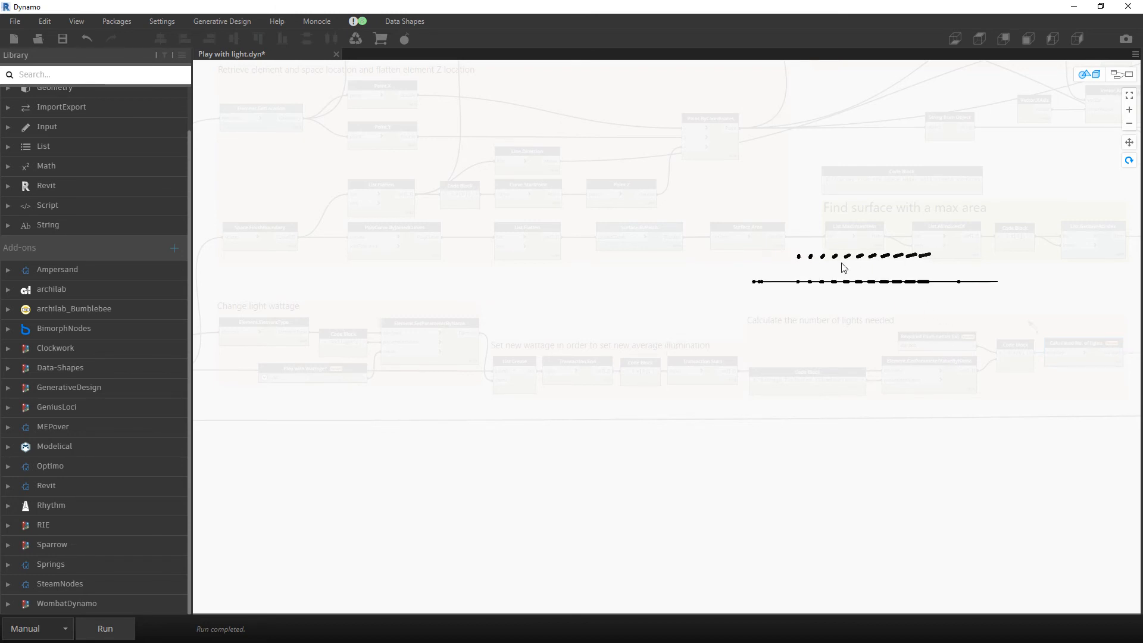
drag(858, 294, 845, 309)
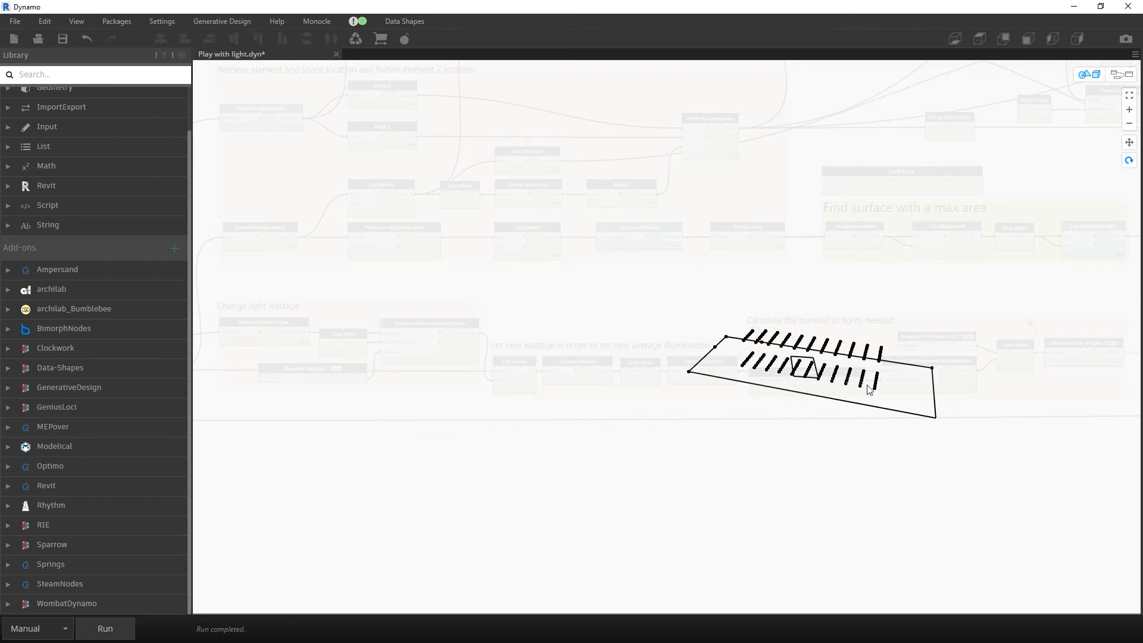
mouse_move(914, 407)
right_down()
mouse_move(899, 377)
mouse_move(900, 391)
right_up()
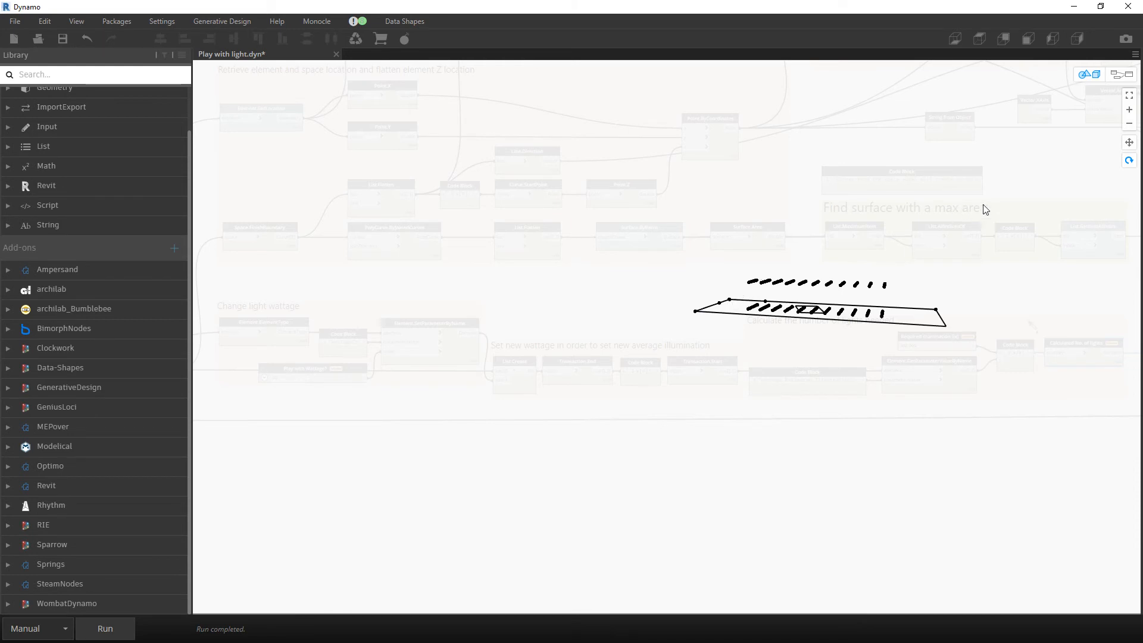
right_drag(857, 325, 848, 358)
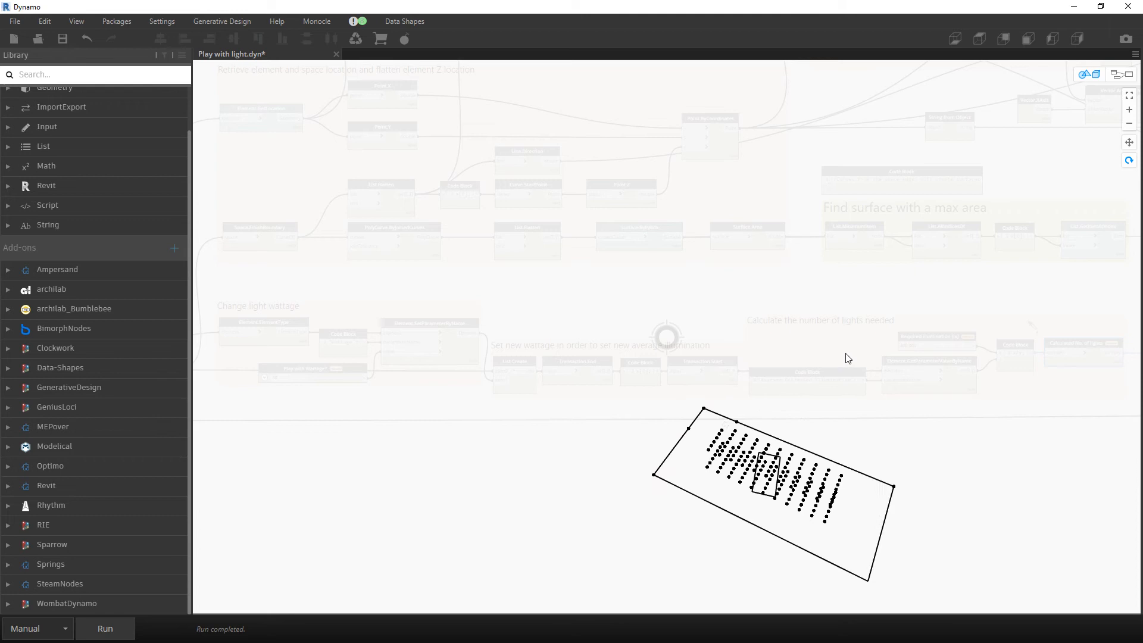
click(1122, 73)
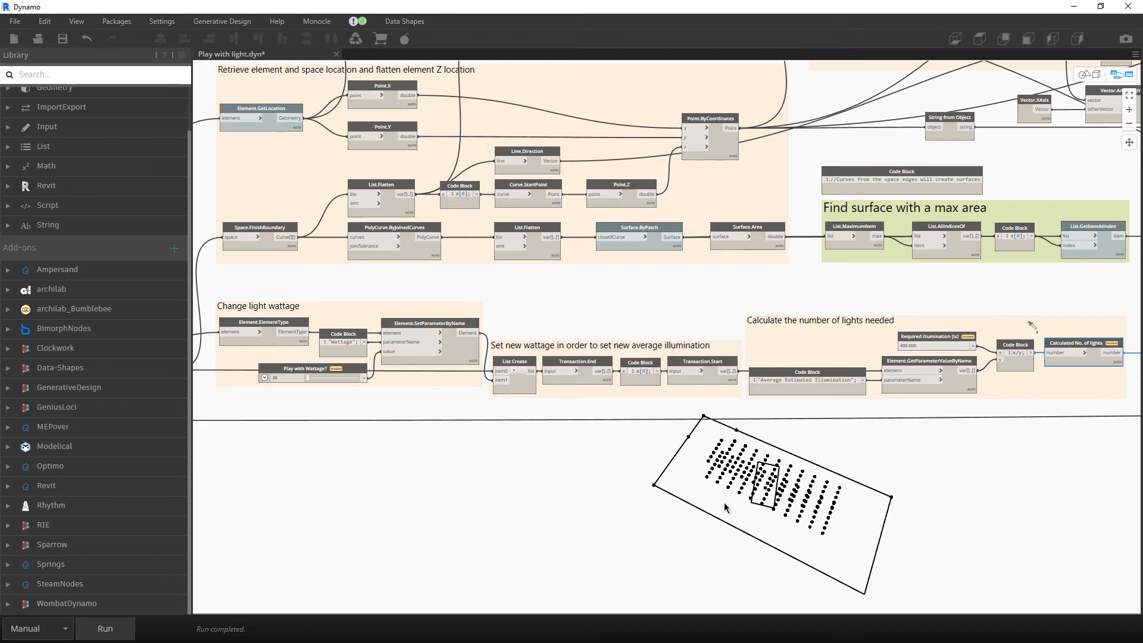
Examine the Find surface with a max area node group by selecting it, and clear the selection
scroll(729, 507, down, 1)
scroll(729, 508, down, 1)
scroll(704, 242, up, 1)
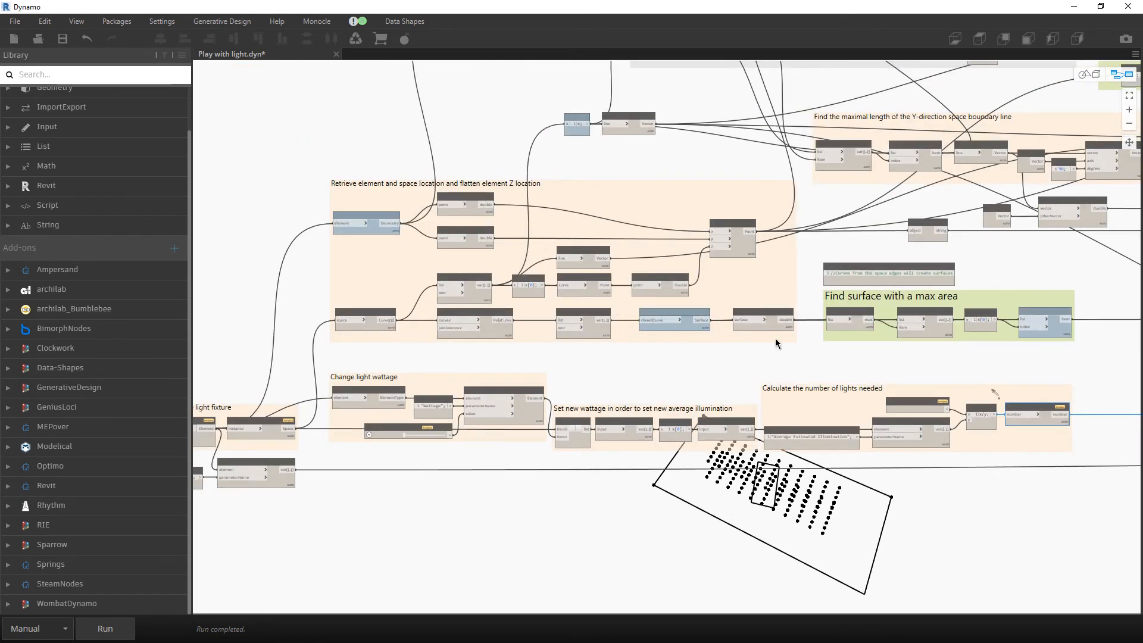
scroll(851, 359, up, 1)
middle_drag(847, 357, 671, 308)
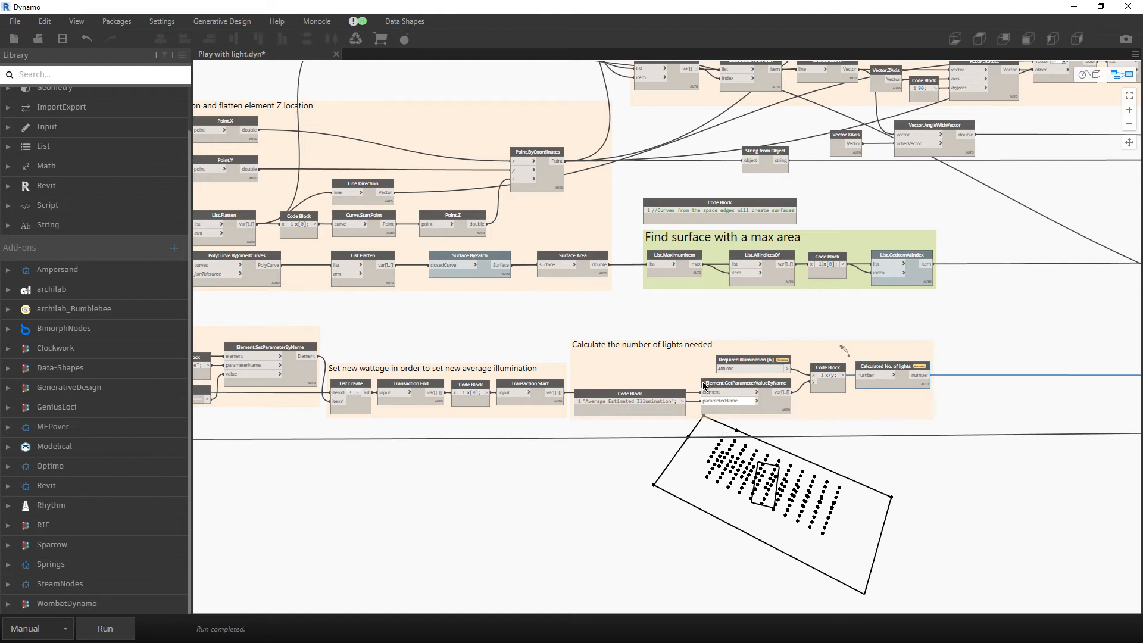
mouse_move(601, 272)
drag(634, 196, 967, 306)
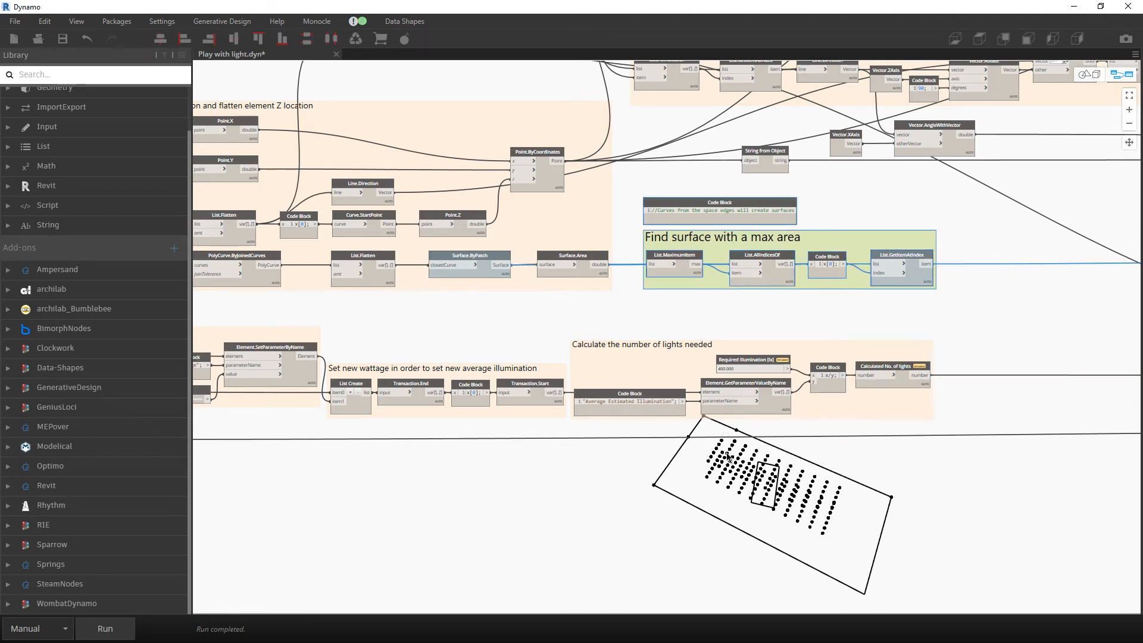
click(871, 466)
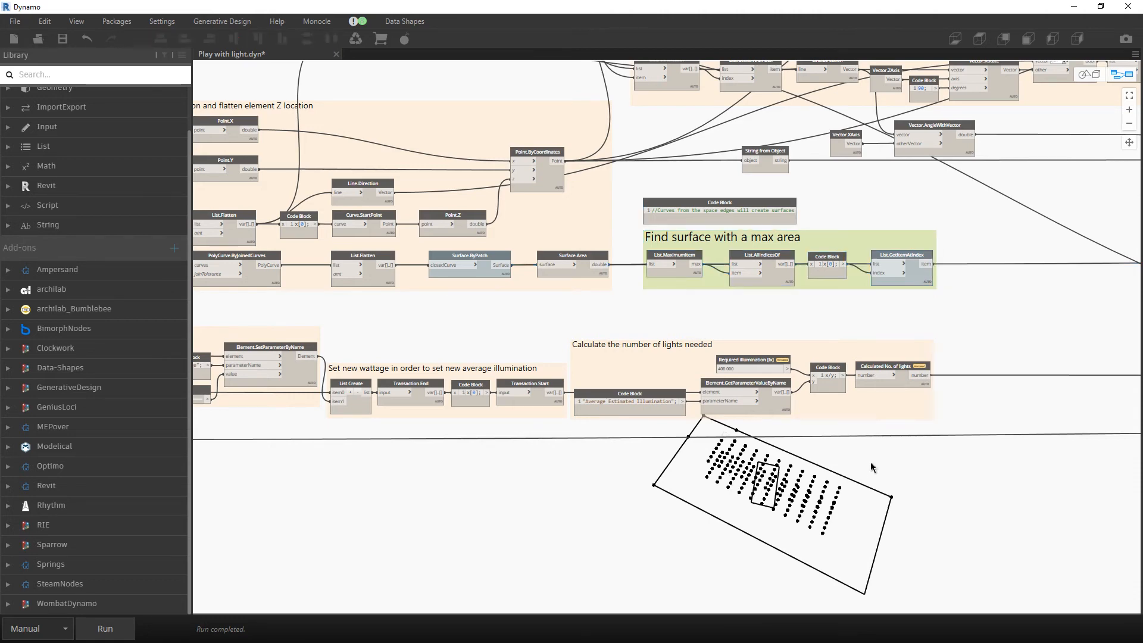
Select and examine the node group that finds the longest space edge and calculates the elements needed in the X-direction
middle_drag(641, 359, 691, 504)
scroll(758, 421, down, 5)
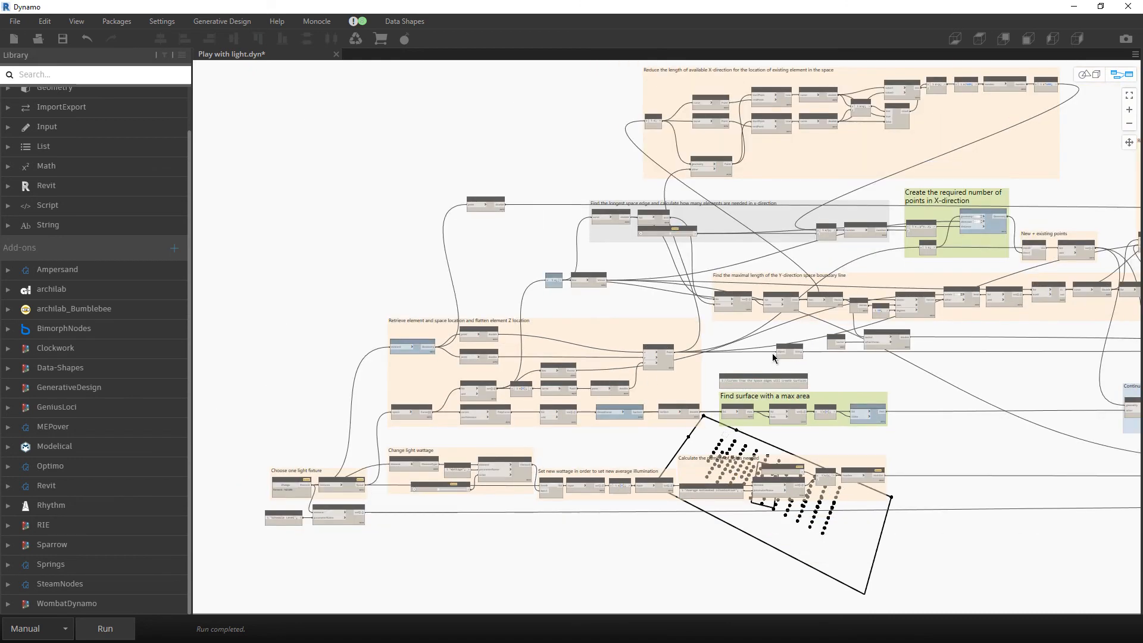
scroll(773, 353, up, 3)
scroll(833, 263, up, 2)
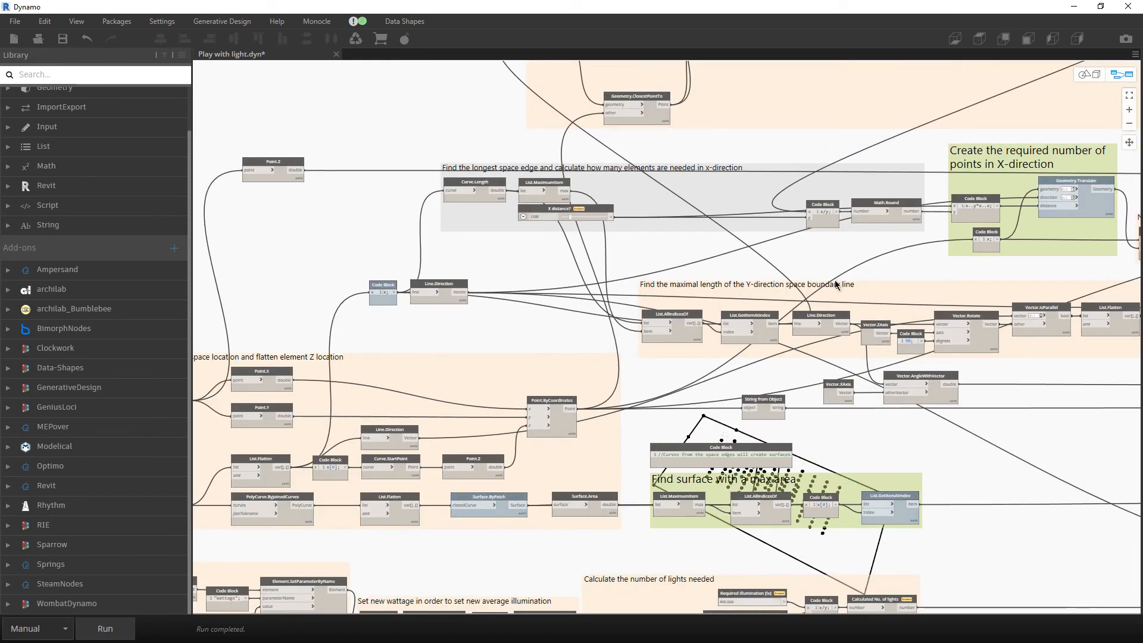
drag(588, 225, 942, 247)
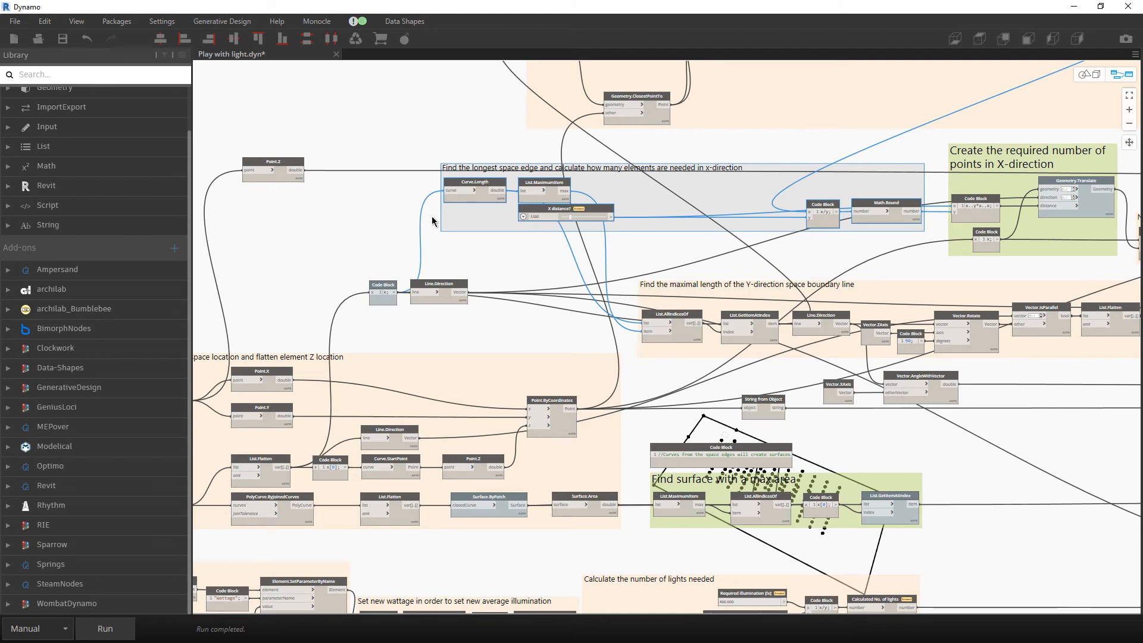
Select and examine the nodes that reduce the available X-direction length for the existing element's location, and clear the selection
middle_drag(518, 285, 347, 384)
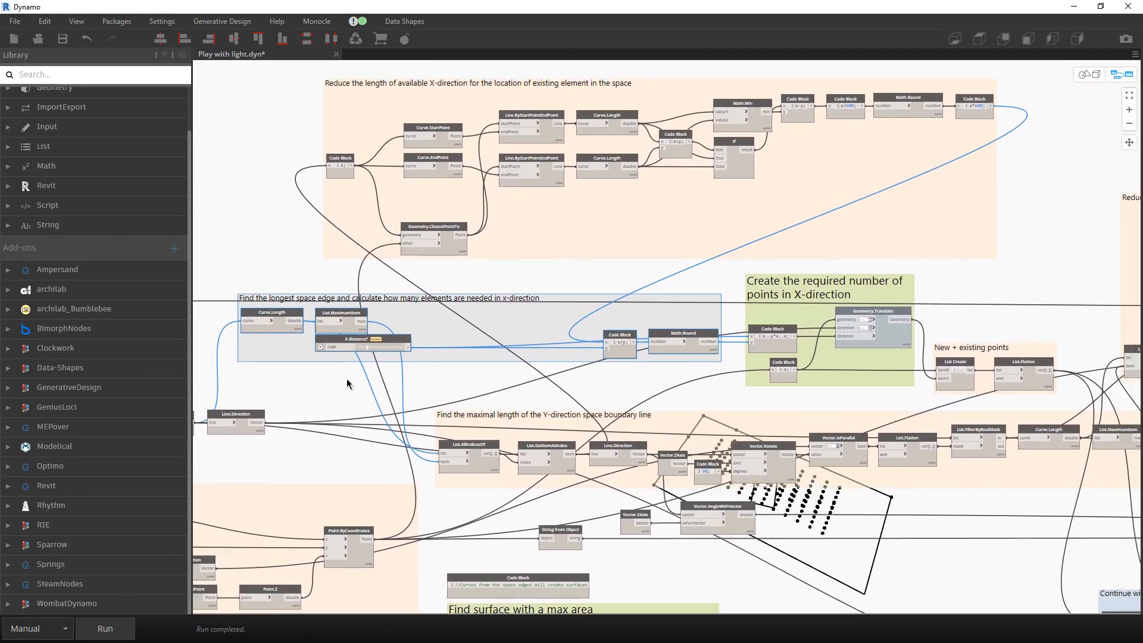
drag(301, 74, 951, 235)
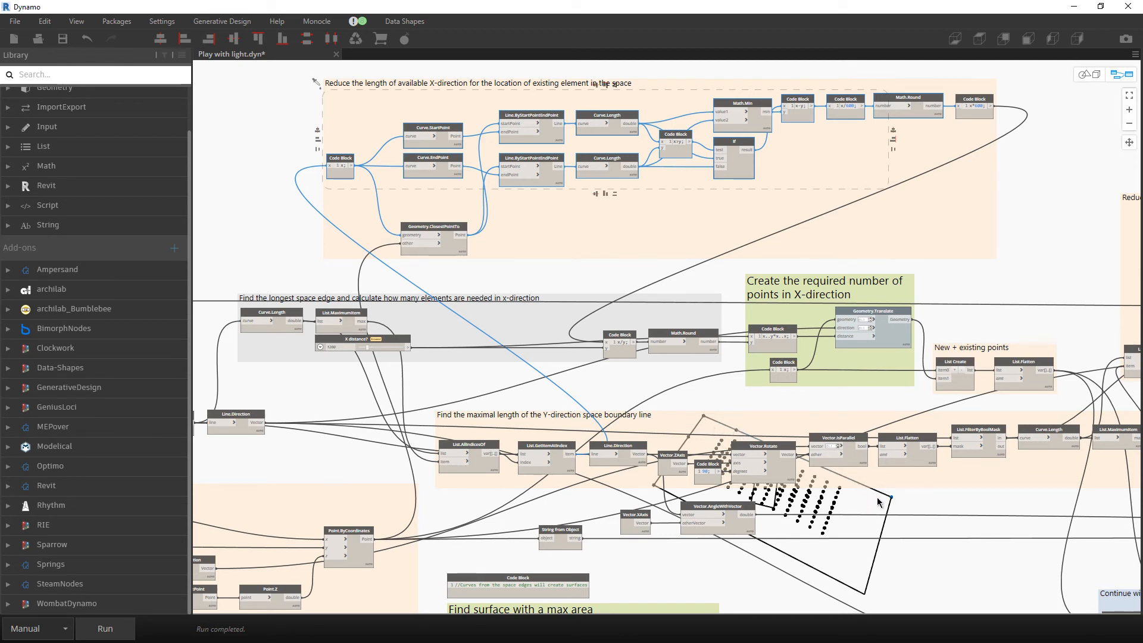
click(650, 281)
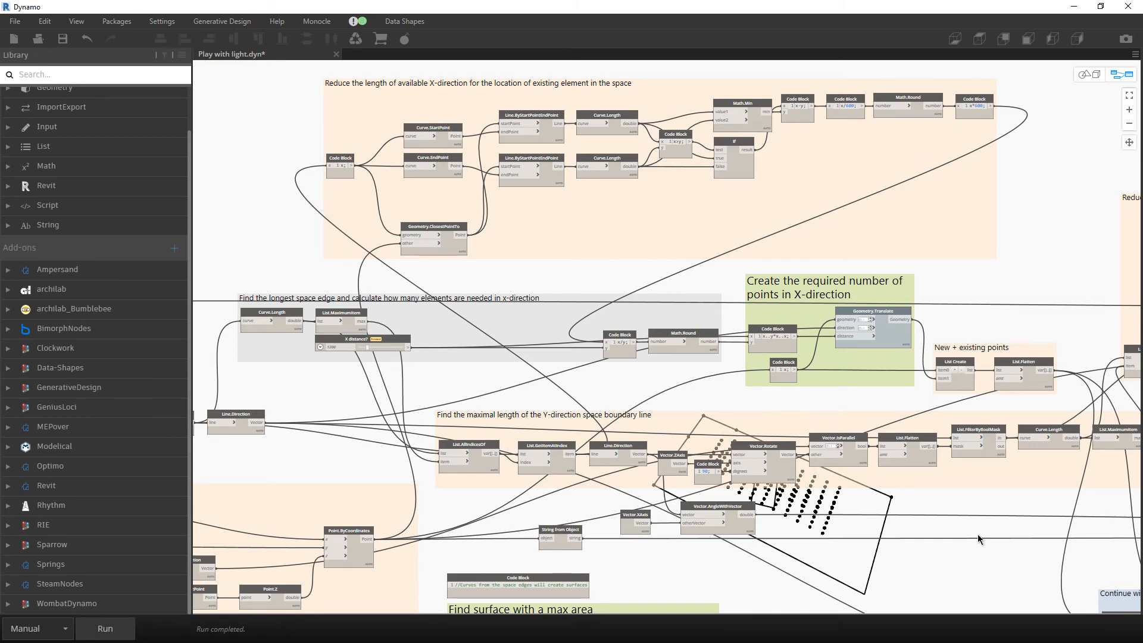
Examine the nodes that reduce the available Y-direction length and those that find the maximal length of the Y-direction boundary line
scroll(578, 234, down, 1)
middle_drag(884, 484, 789, 420)
middle_drag(853, 402, 649, 405)
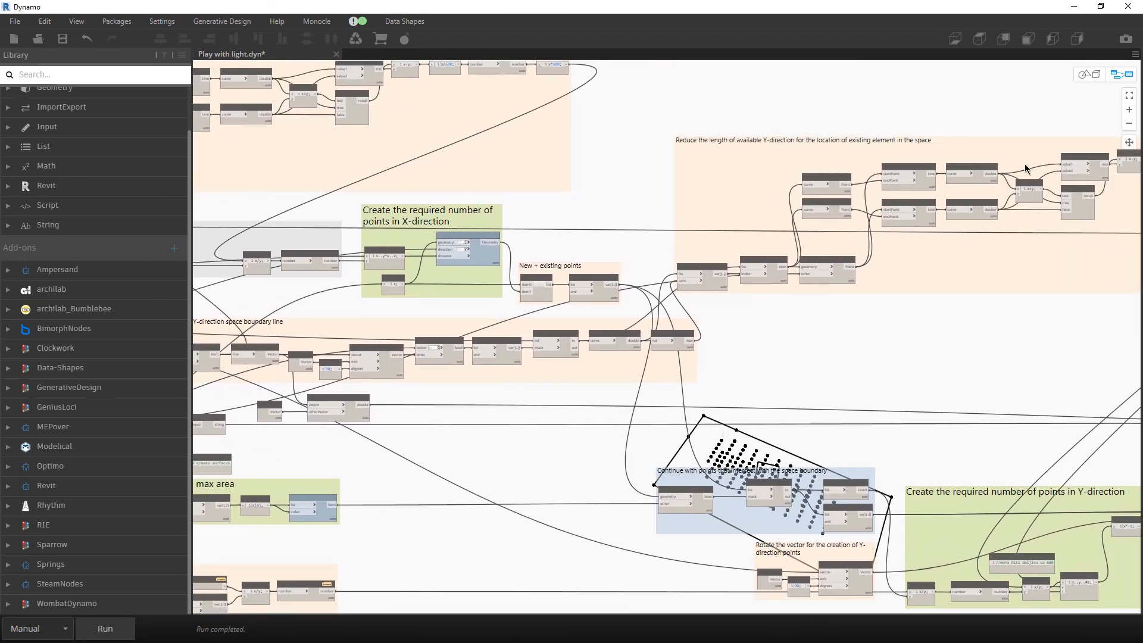
middle_drag(398, 486, 678, 410)
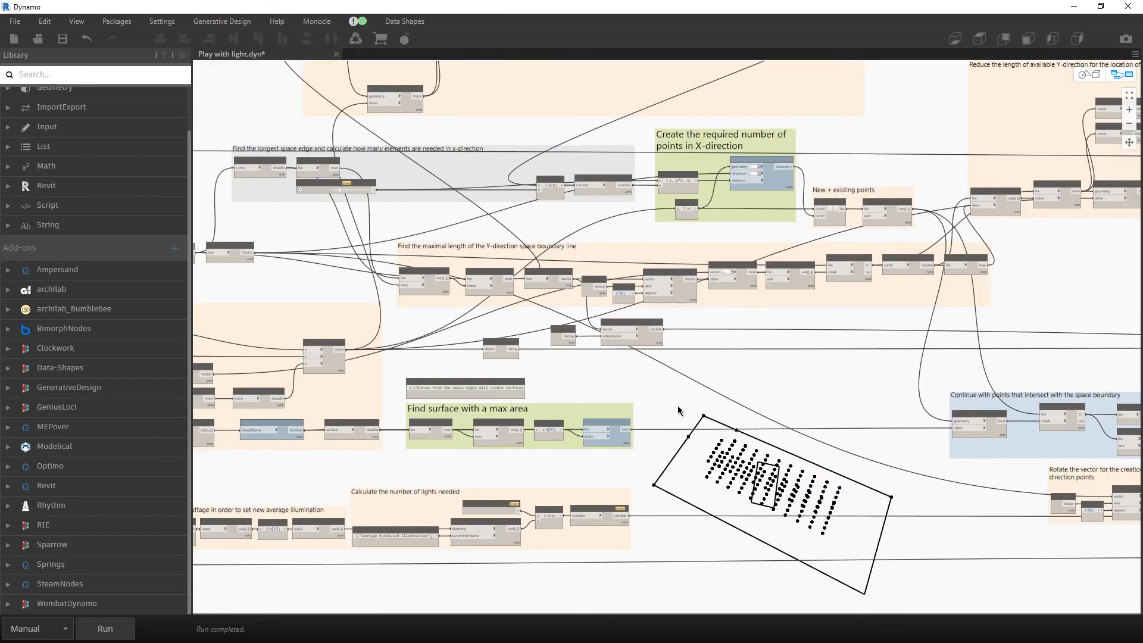
scroll(705, 377, up, 2)
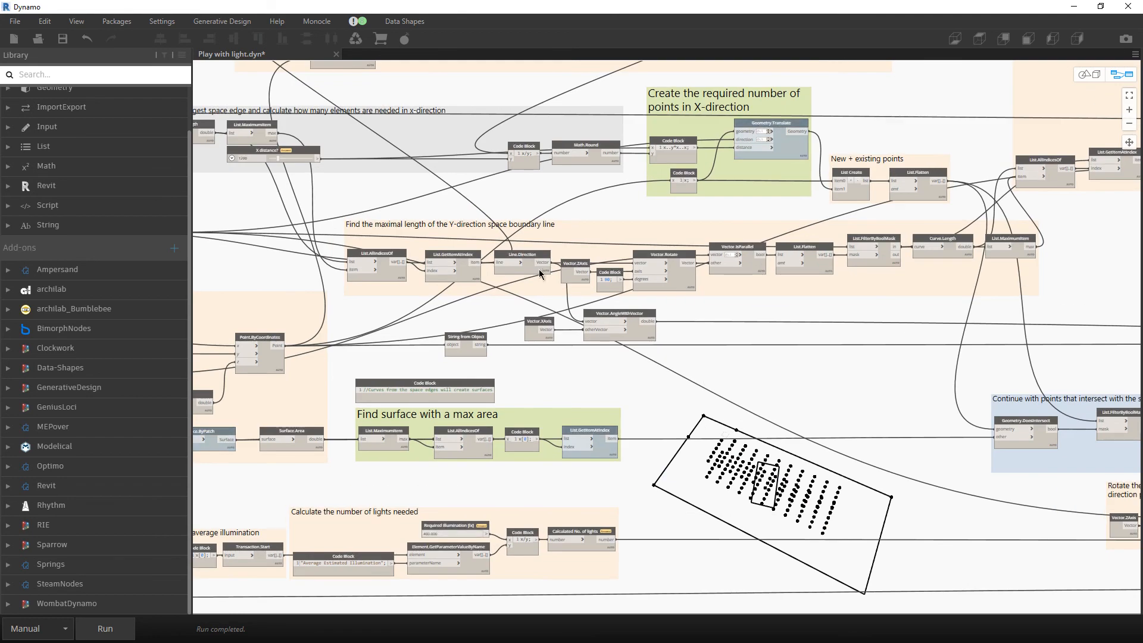
scroll(428, 234, down, 1)
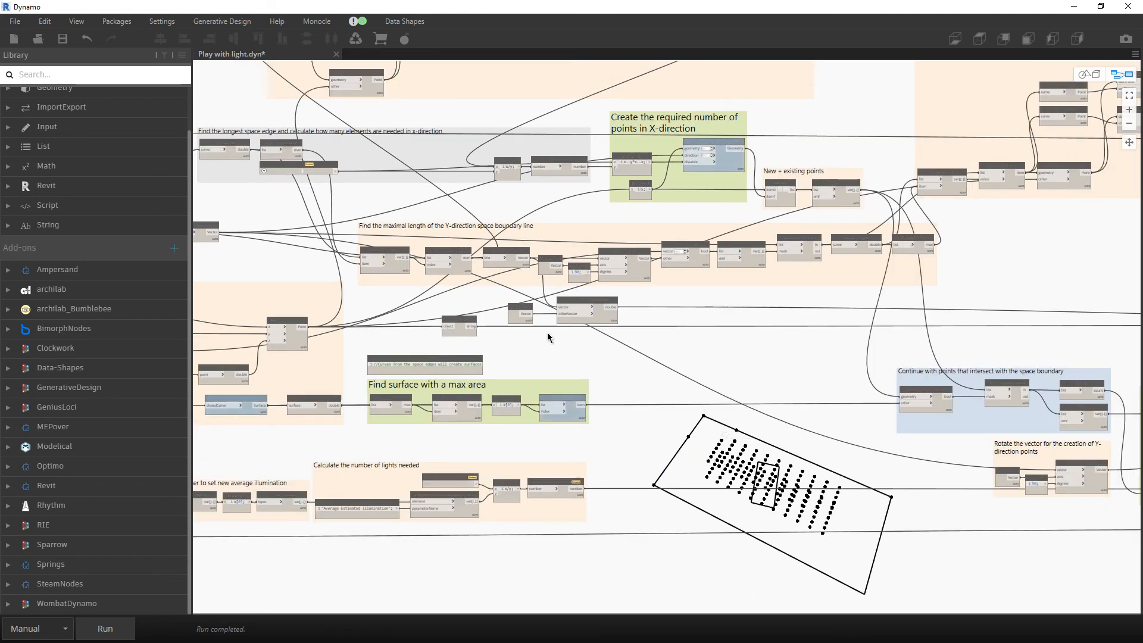
Examine the Geometry.DoesIntersect and List.FilterByBoolMask nodes in the group that keeps points intersecting the space boundary
middle_drag(861, 337, 467, 265)
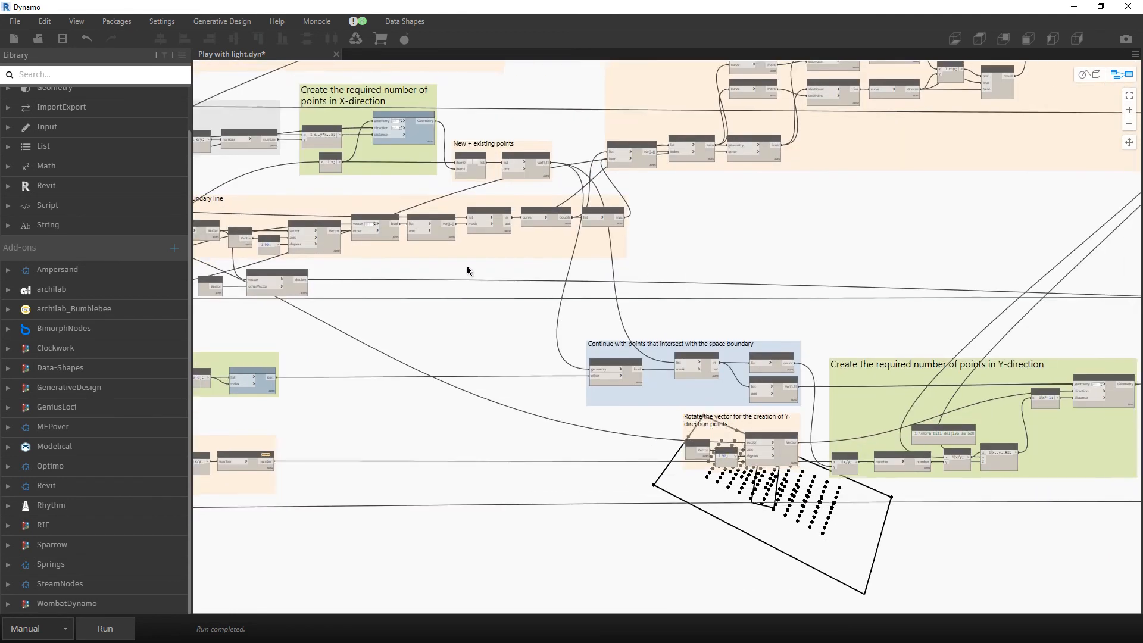
scroll(617, 513, down, 2)
scroll(538, 443, up, 2)
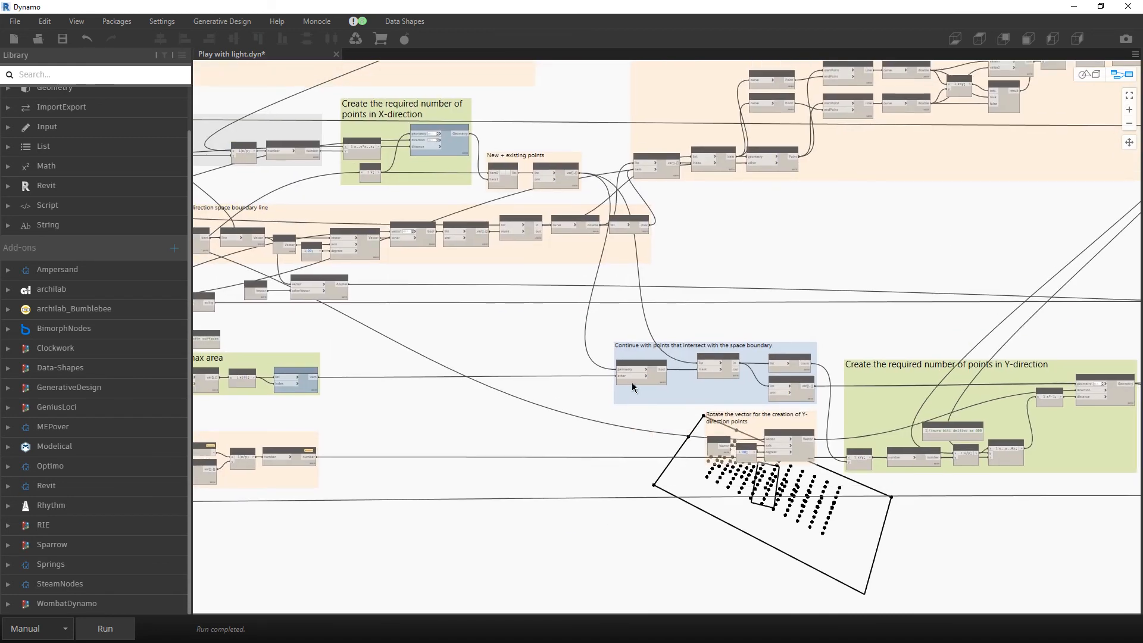
scroll(646, 398, up, 4)
scroll(646, 399, up, 1)
middle_drag(617, 380, 542, 281)
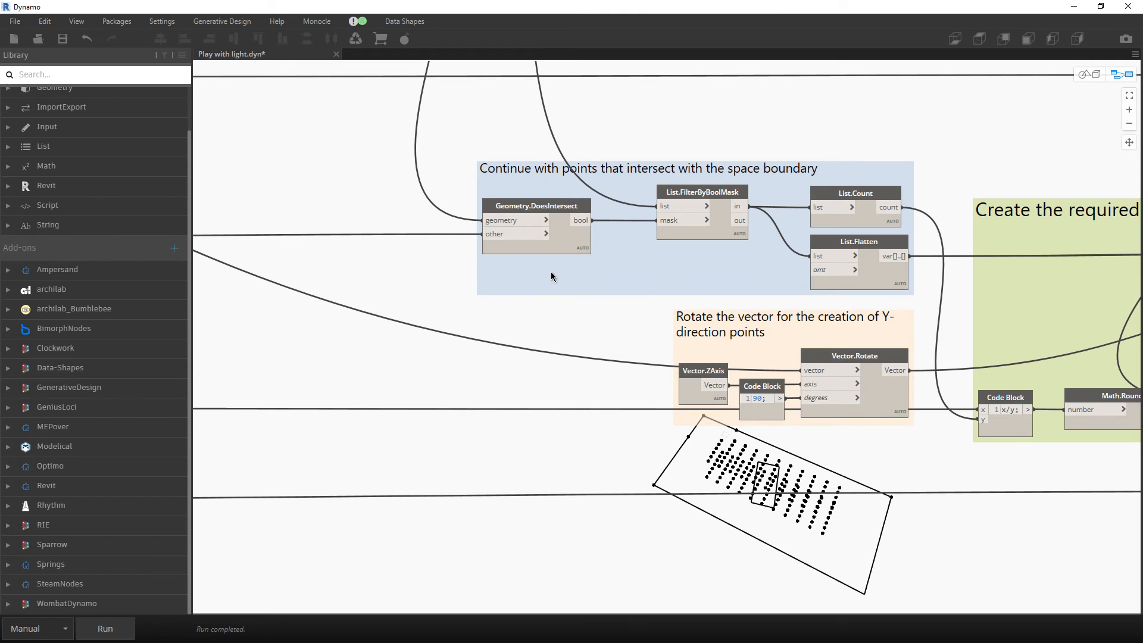
Examine the Geometry.DoesIntersect output and the wires from the Y-direction length group into the group creating the Y-direction points
mouse_move(577, 241)
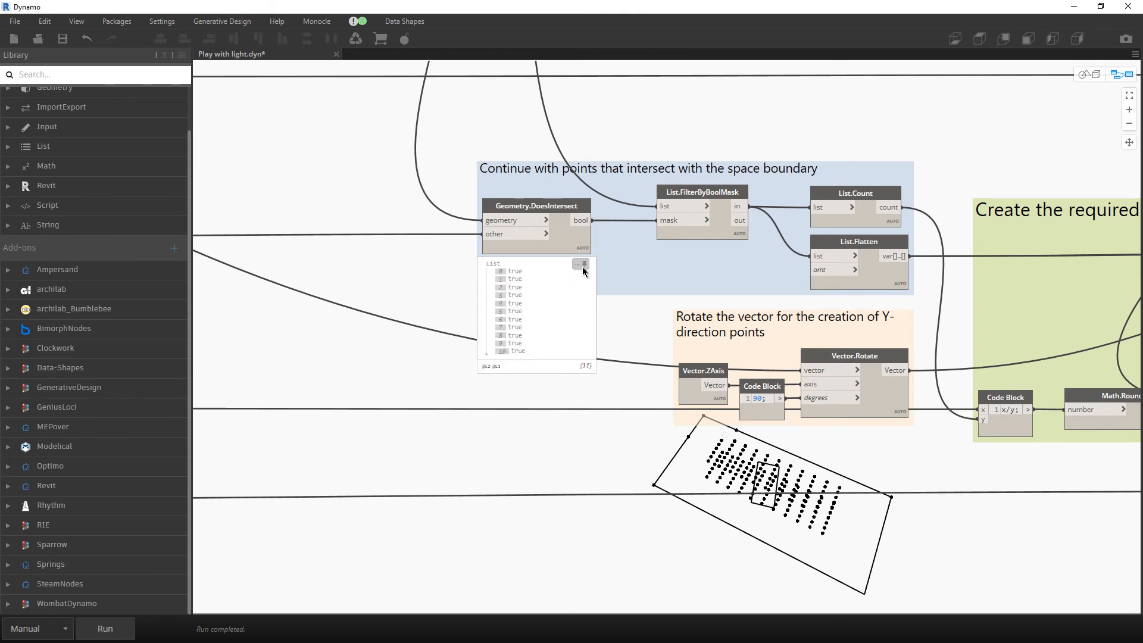
click(583, 265)
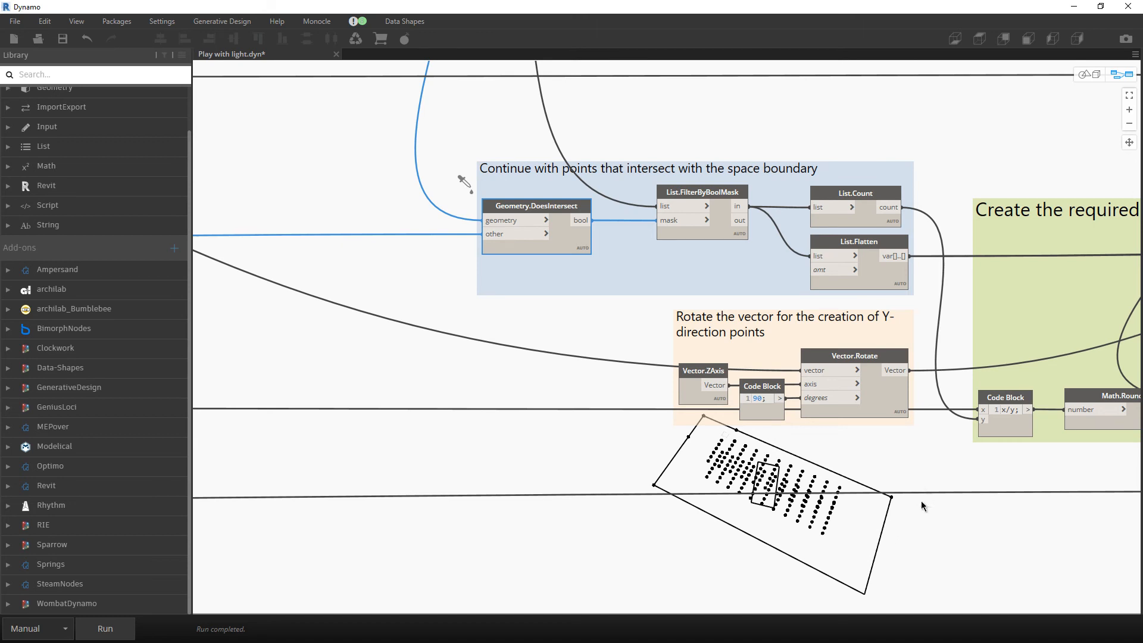
scroll(470, 284, down, 5)
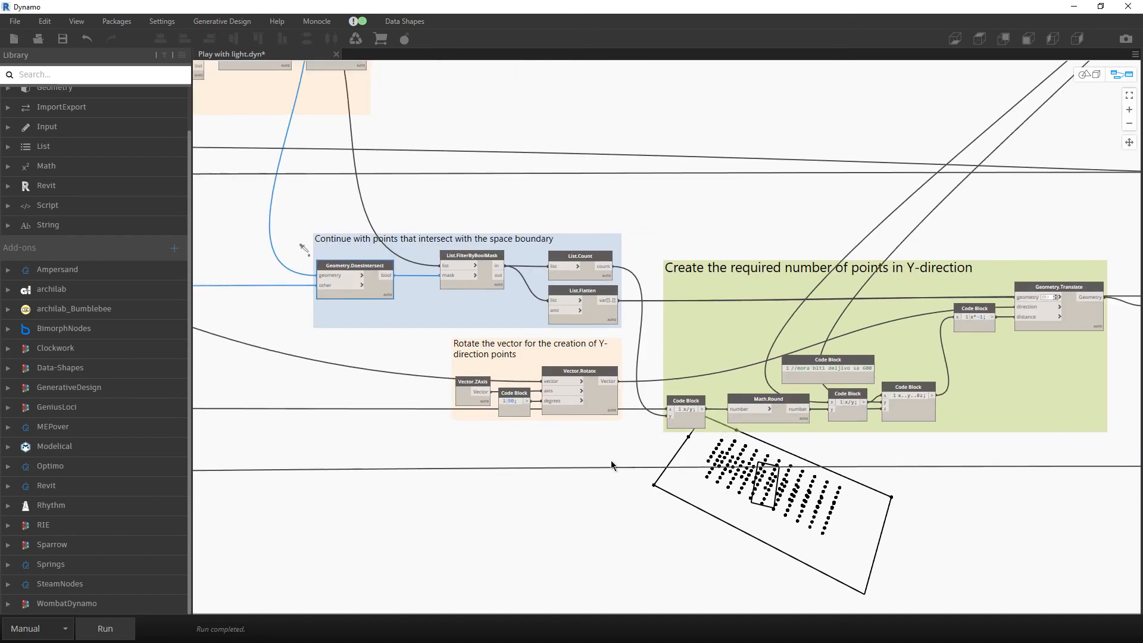
scroll(611, 459, down, 5)
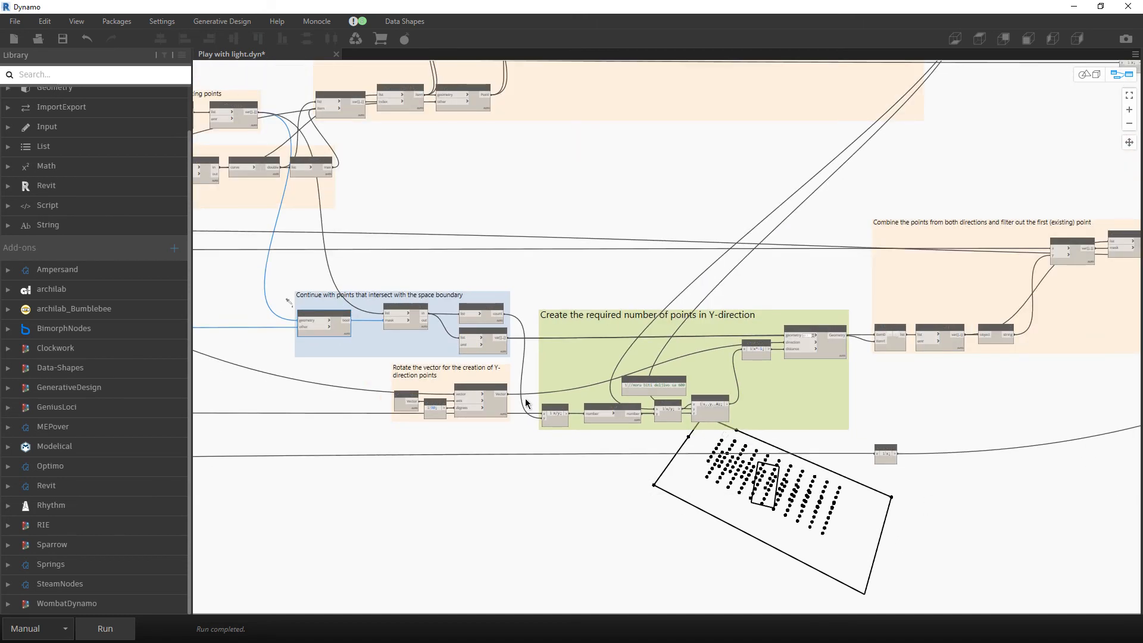
scroll(777, 465, up, 3)
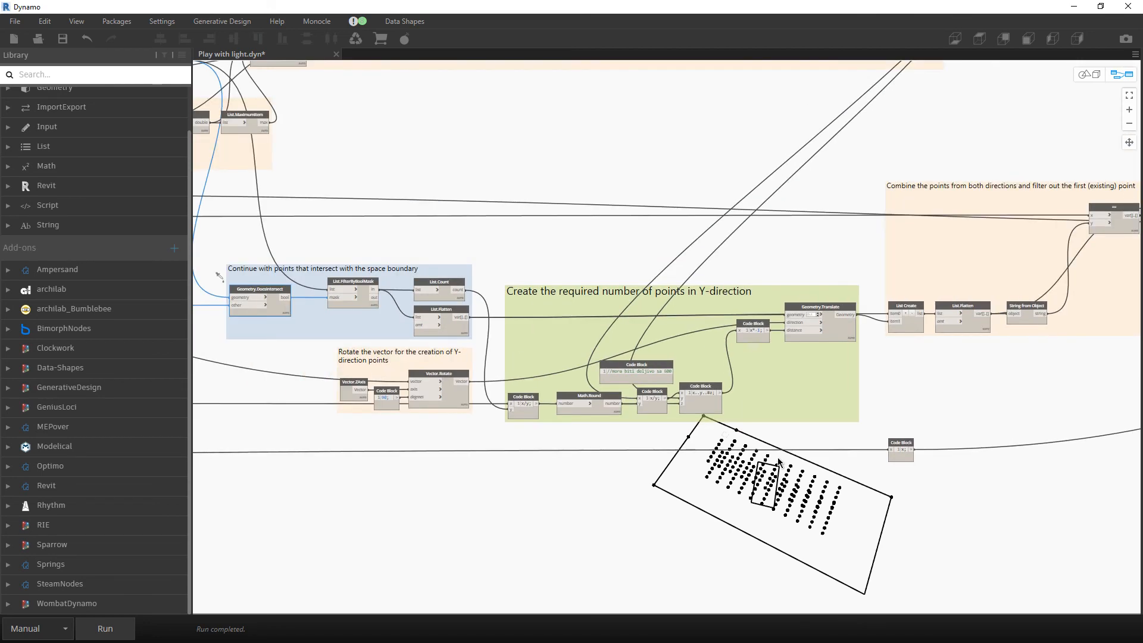
scroll(778, 459, down, 3)
middle_drag(736, 293, 702, 355)
scroll(562, 99, up, 1)
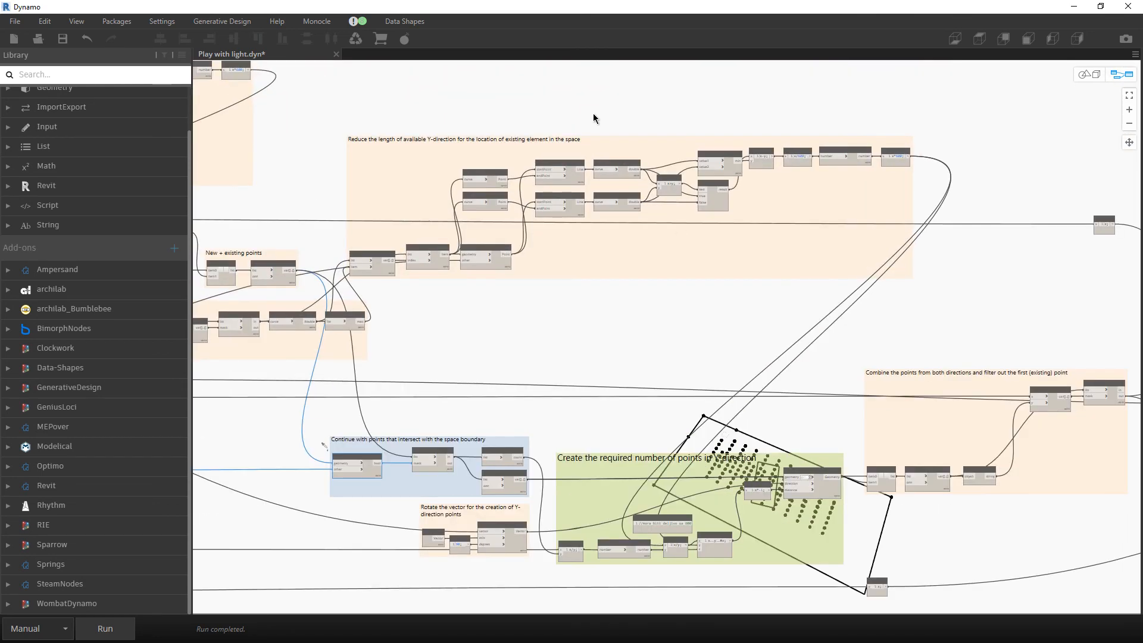
scroll(593, 114, up, 1)
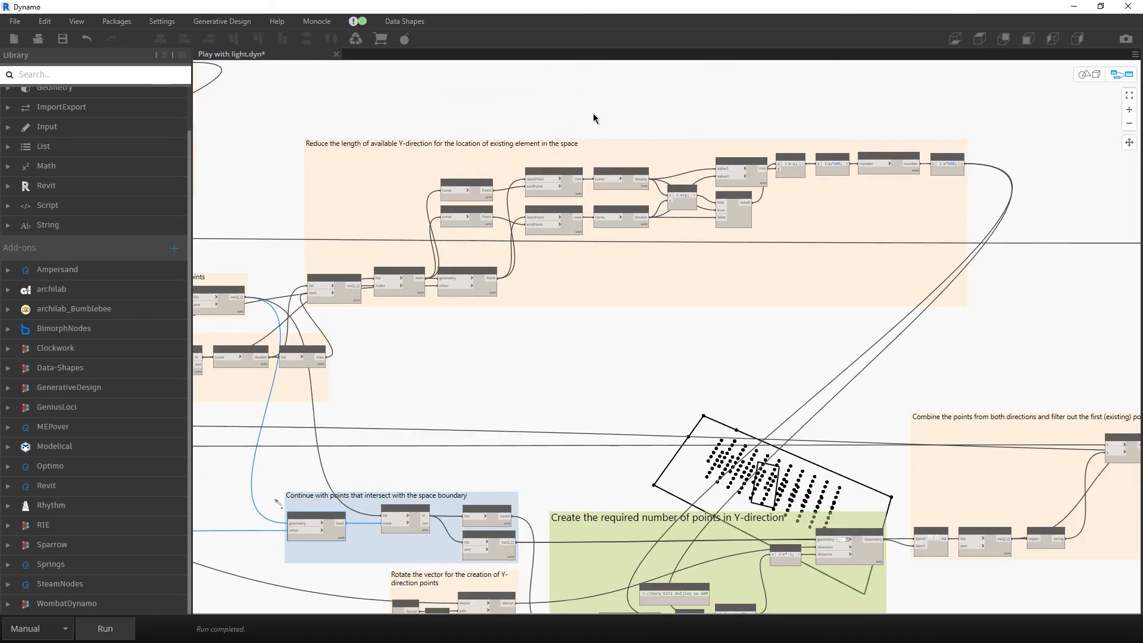
middle_drag(804, 482, 731, 259)
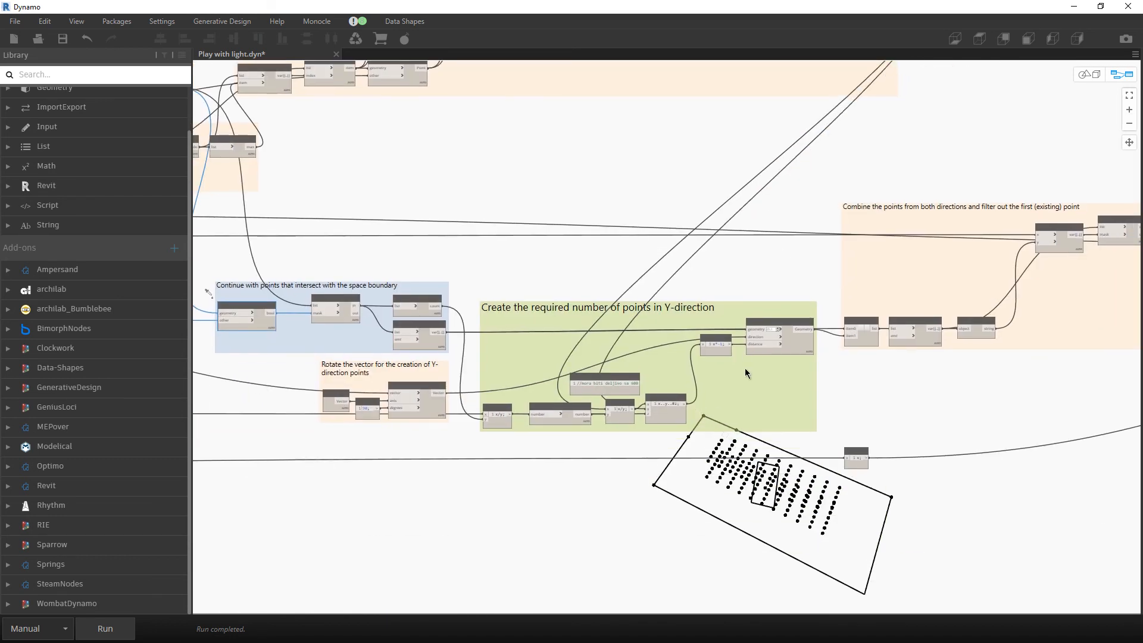
Delete the commented code block above the x/y code block in the group creating the required Y-direction points
scroll(734, 430, up, 2)
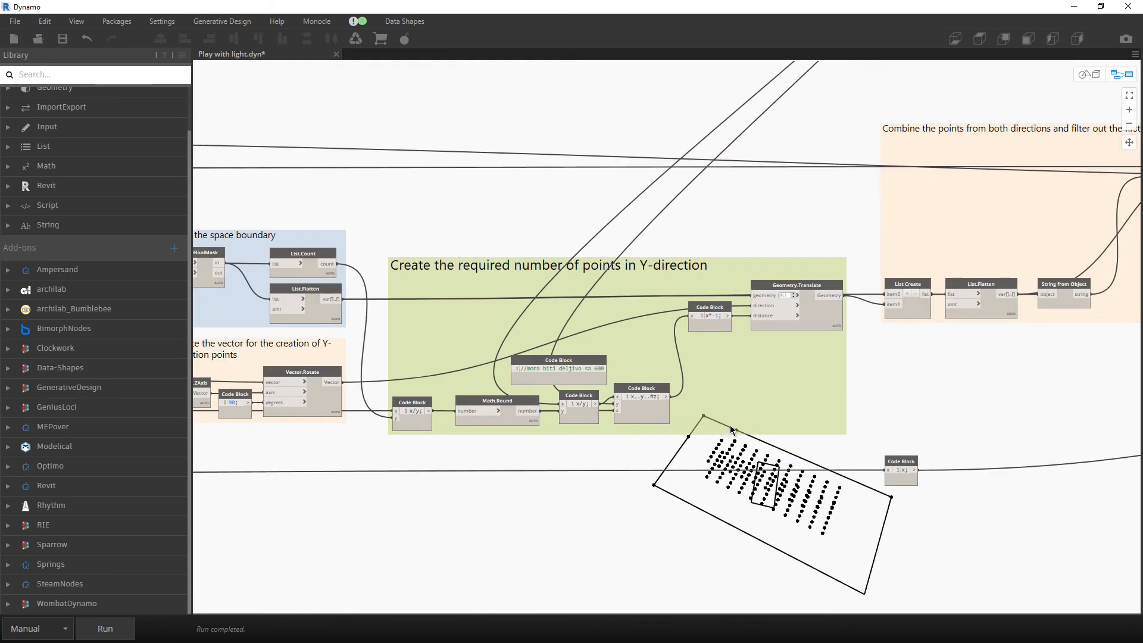
click(604, 364)
key(Delete)
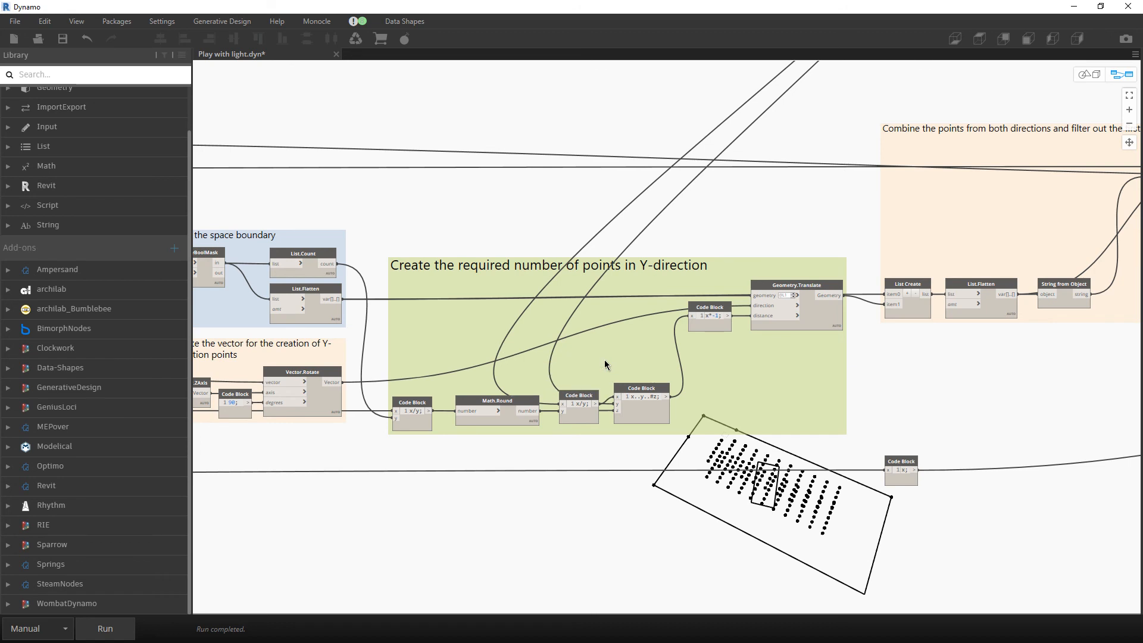
Examine the x/y and x..y..#z code blocks that generate the point distances in the Y-direction
scroll(605, 361, up, 1)
click(588, 417)
scroll(661, 457, down, 1)
scroll(676, 465, up, 1)
click(662, 429)
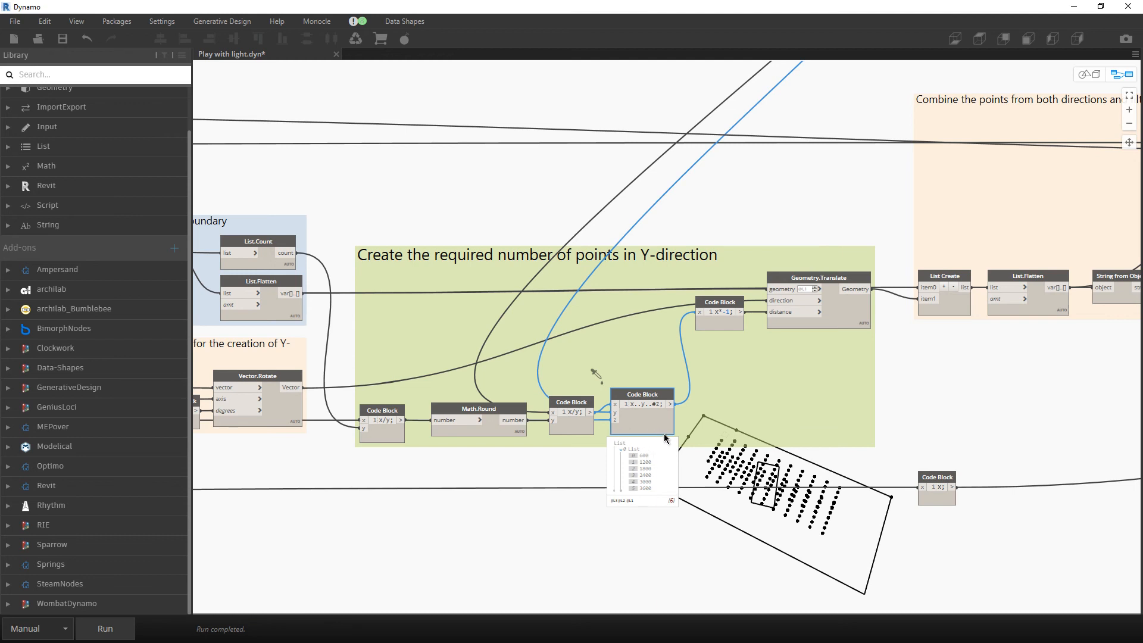
Examine the group that combines the points from both directions and filters out the first, existing point
middle_drag(935, 299, 536, 402)
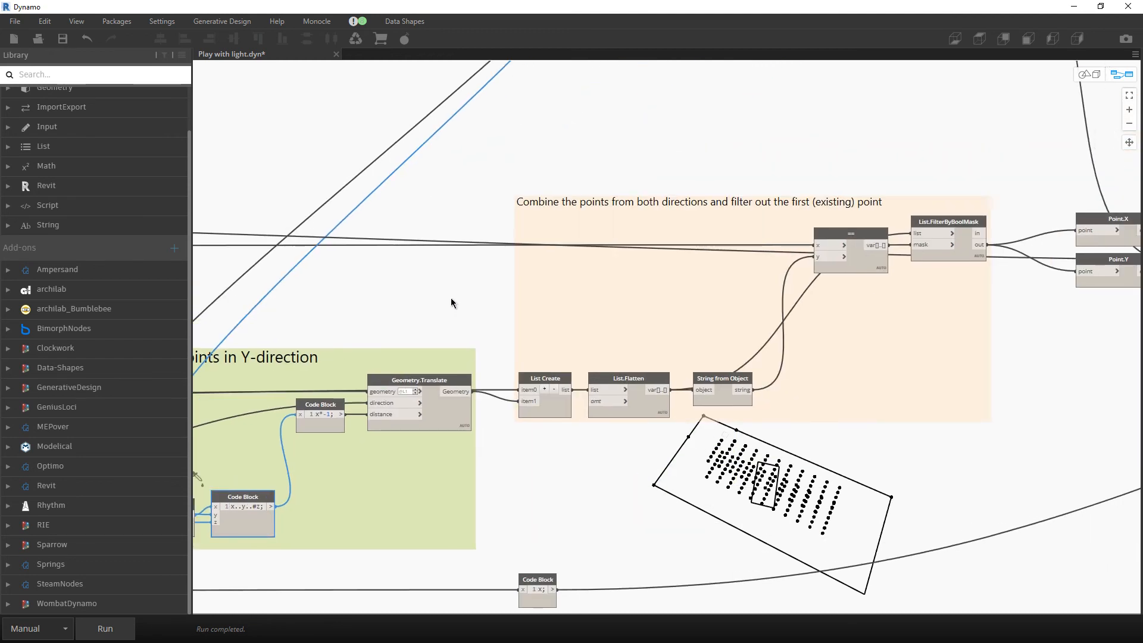
scroll(461, 305, down, 2)
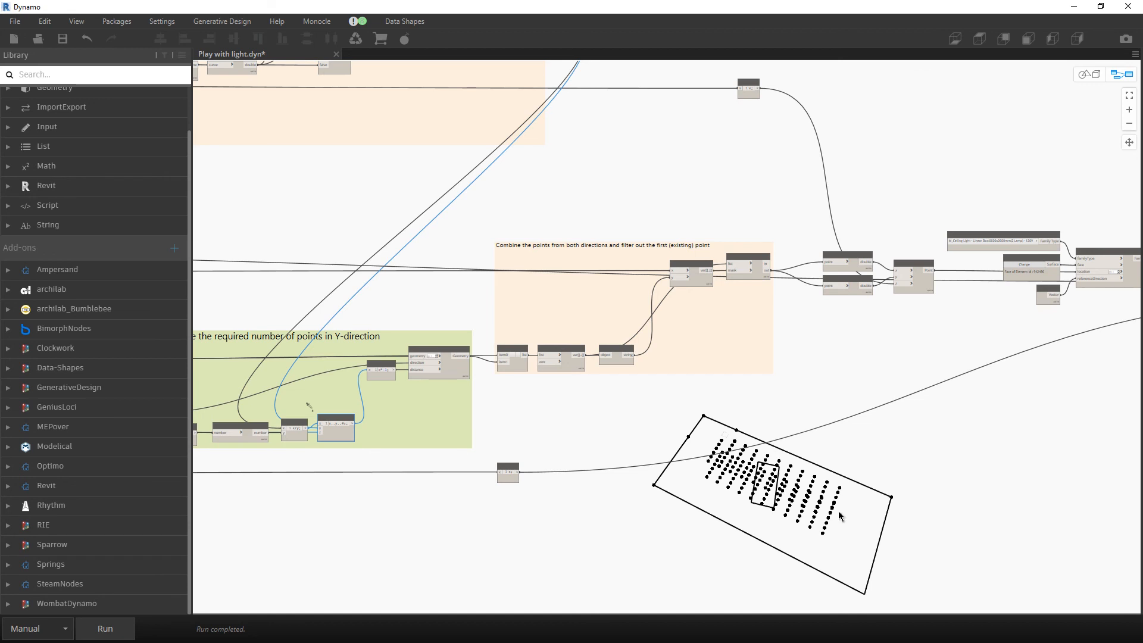
middle_drag(696, 364, 390, 486)
scroll(427, 248, down, 1)
scroll(495, 316, up, 3)
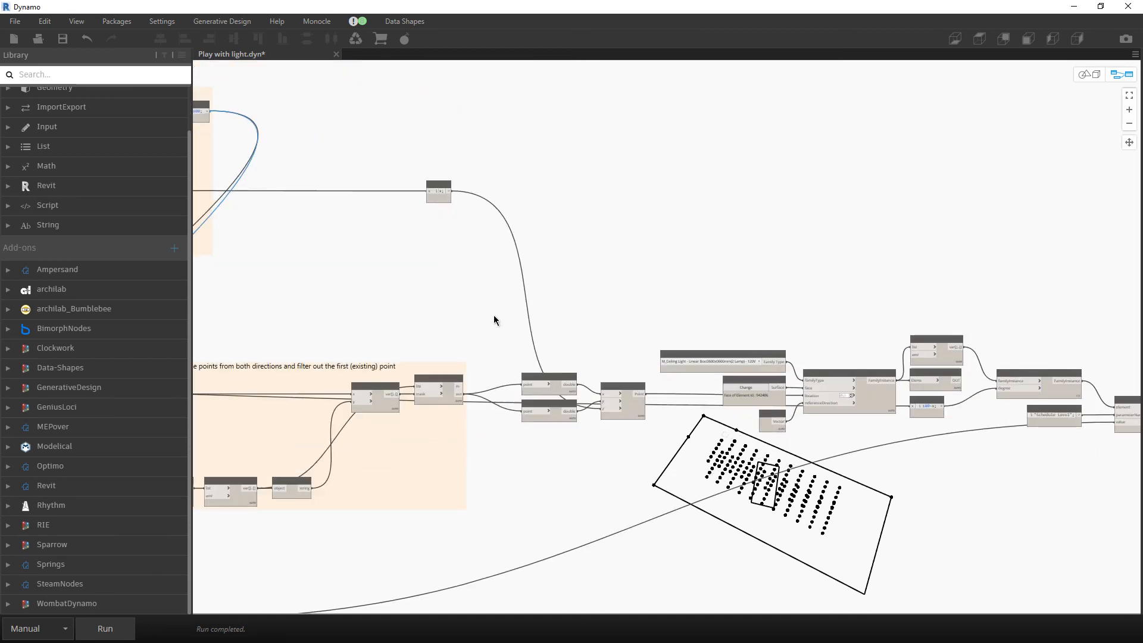
Select the FamilyInstance.ByFace node and examine its inputs and the FlipElementWorkPlane and FamilyInstance.SetRotation nodes following it
middle_drag(633, 520, 545, 377)
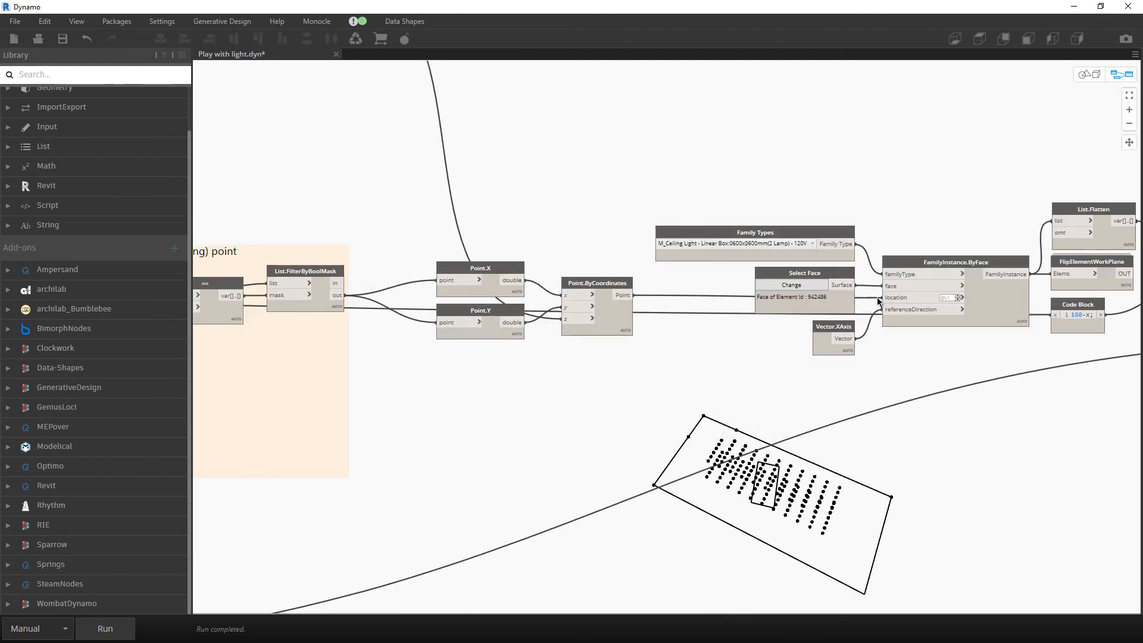
drag(869, 227, 1041, 381)
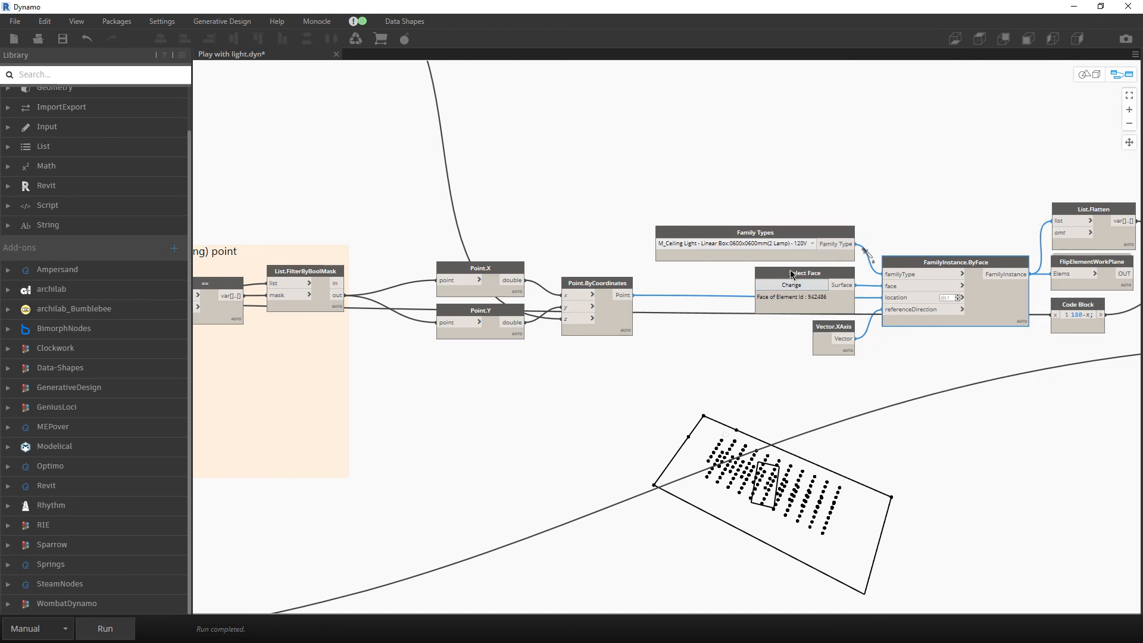
middle_drag(941, 373, 557, 315)
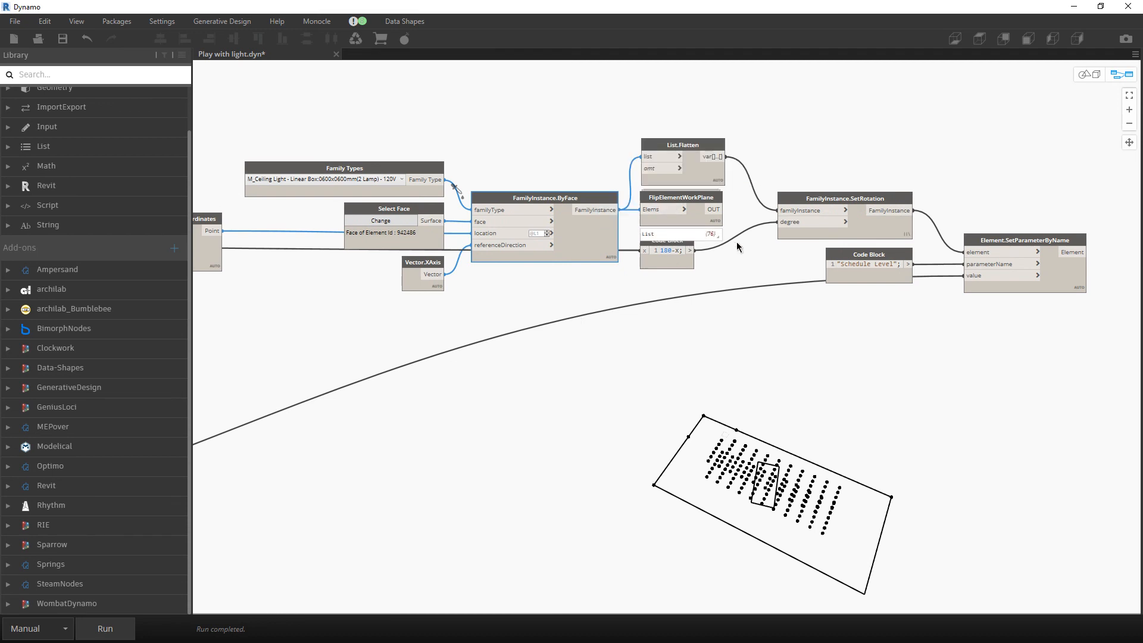
mouse_move(840, 233)
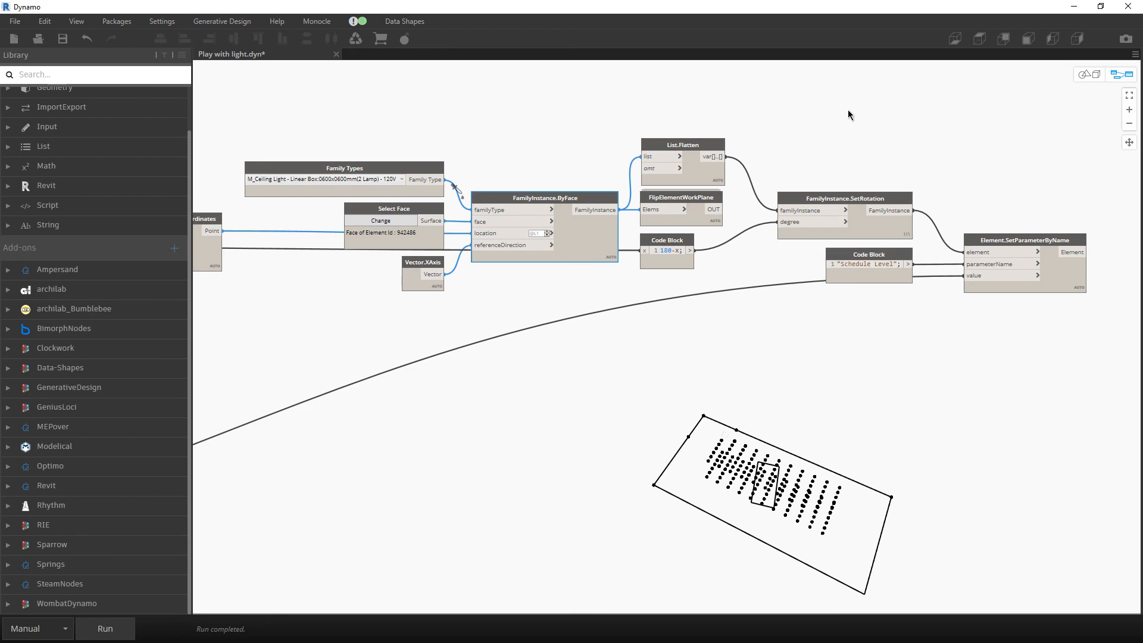
Switch to Revit, inspect the Schedule Level property of the existing light on the Level 15 ceiling plan, and clear the selection
click(1075, 6)
scroll(265, 209, up, 5)
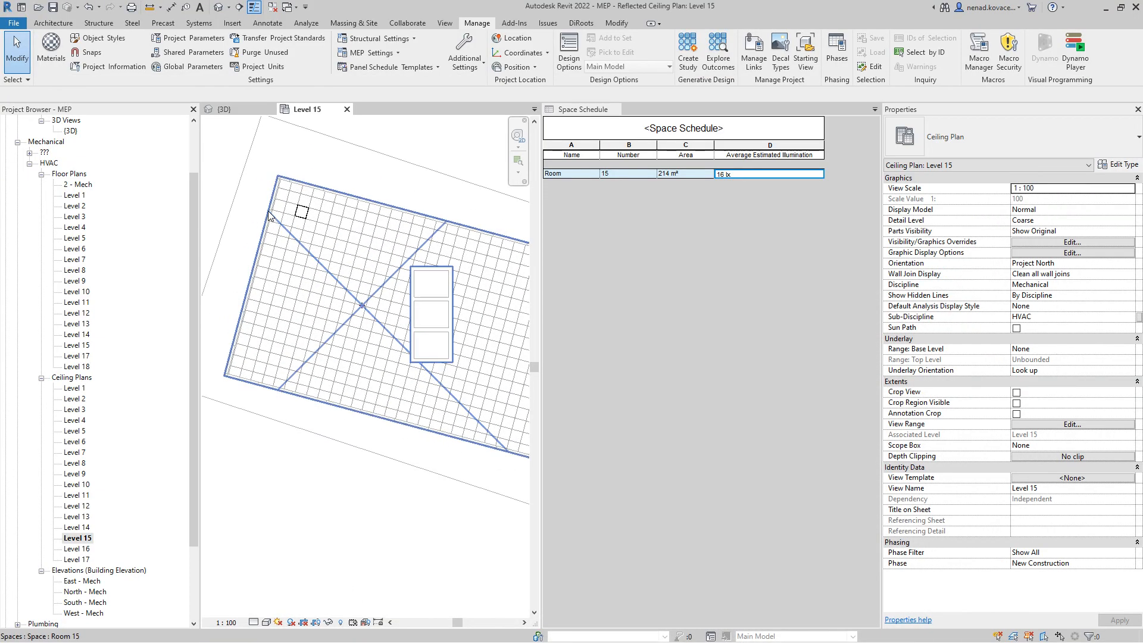
click(325, 252)
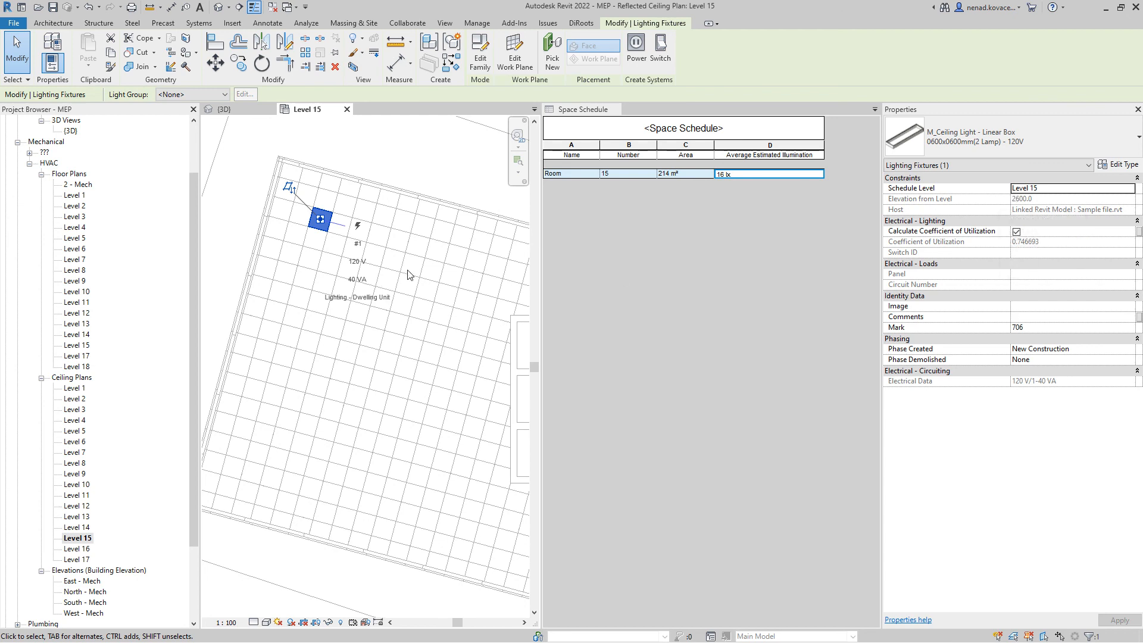
scroll(443, 381, down, 4)
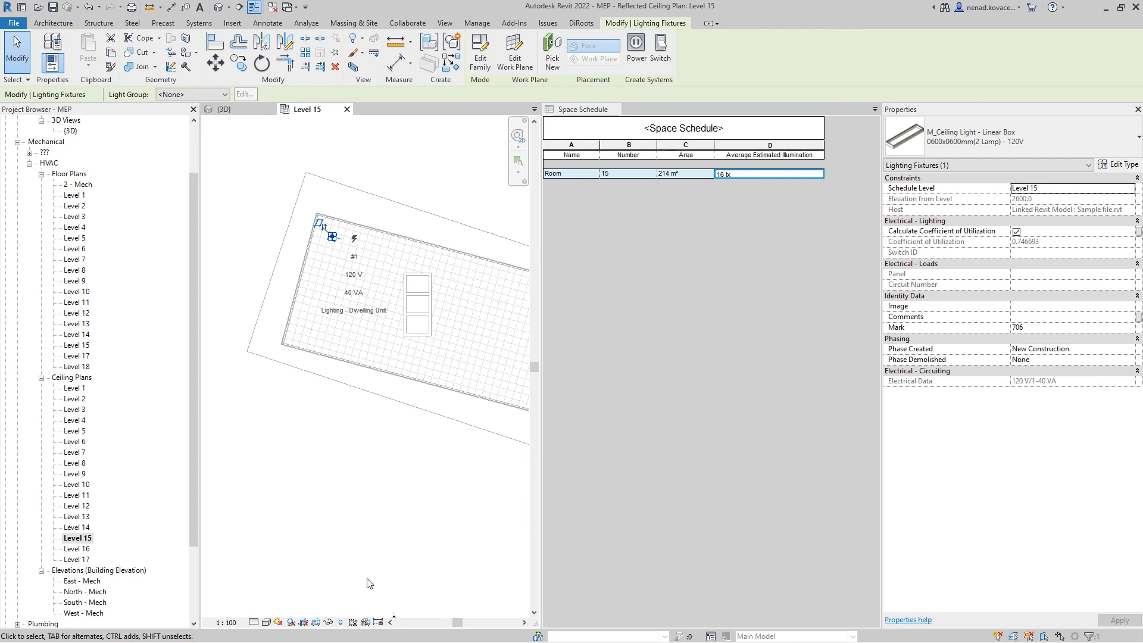
click(420, 548)
Return to Dynamo and examine the "Schedule Level" code block and the Element.GetParameterValueByName node below the light fixture selection group
key(alt+Tab)
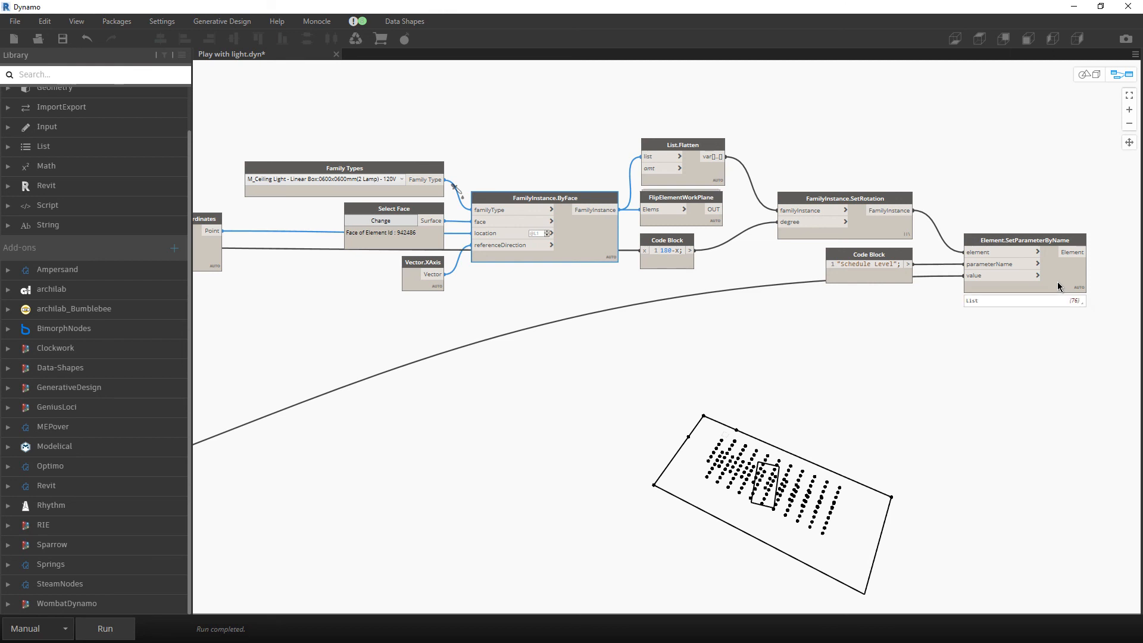
scroll(1055, 285, down, 6)
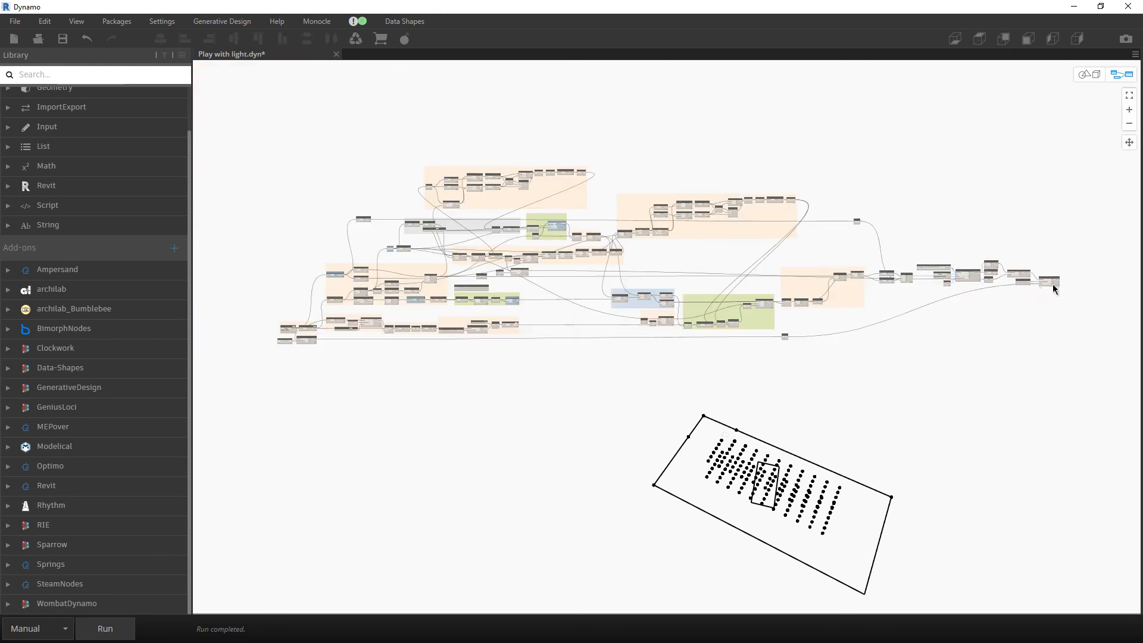
scroll(363, 331, up, 10)
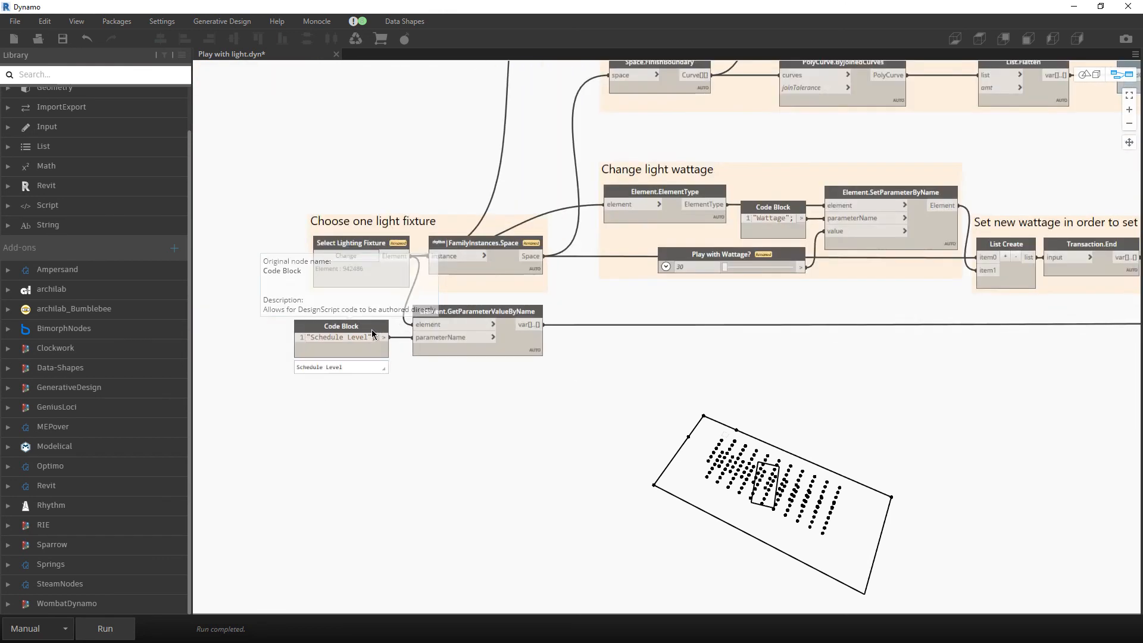
scroll(371, 330, up, 3)
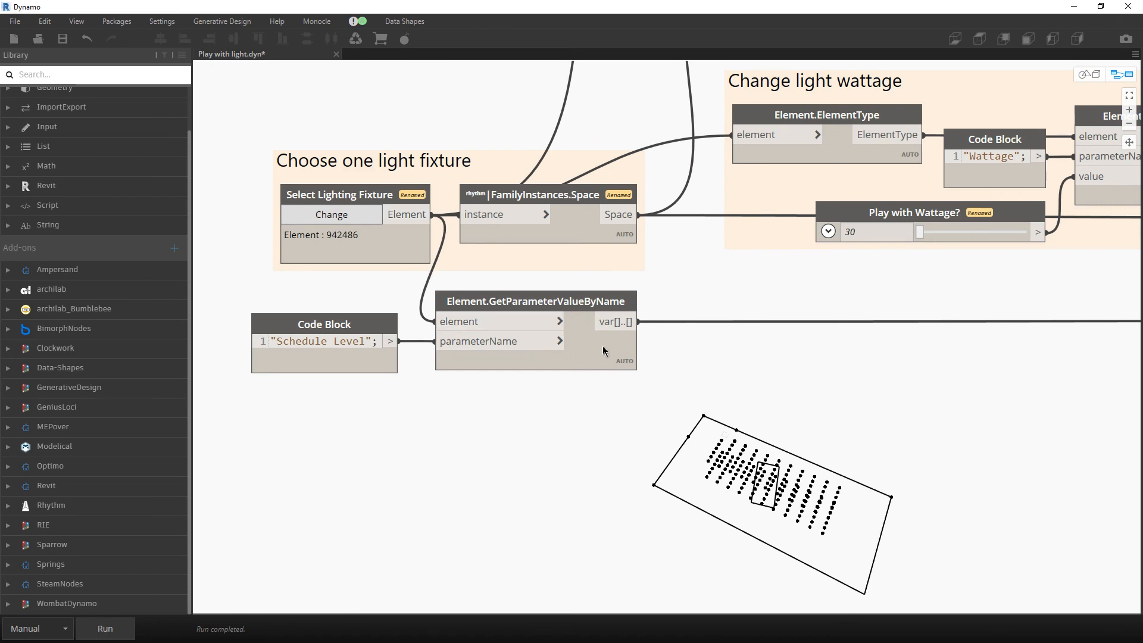
mouse_move(619, 364)
click(620, 389)
scroll(273, 278, down, 10)
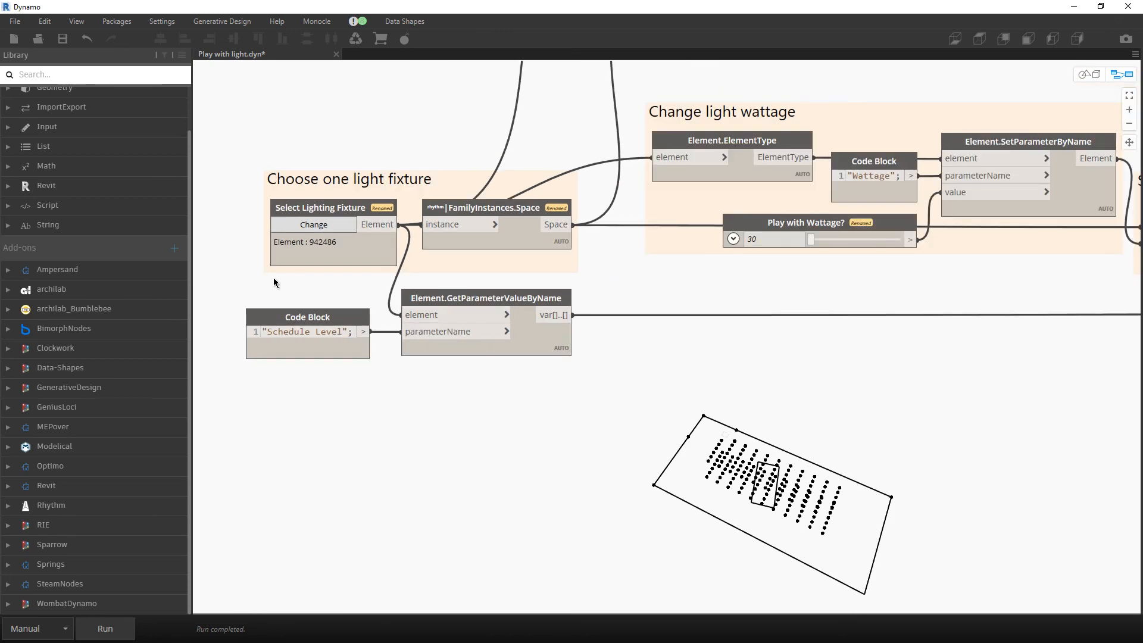
Examine the output list of the final Element.SetParameterByName node that writes the Schedule Level
scroll(1001, 224, up, 10)
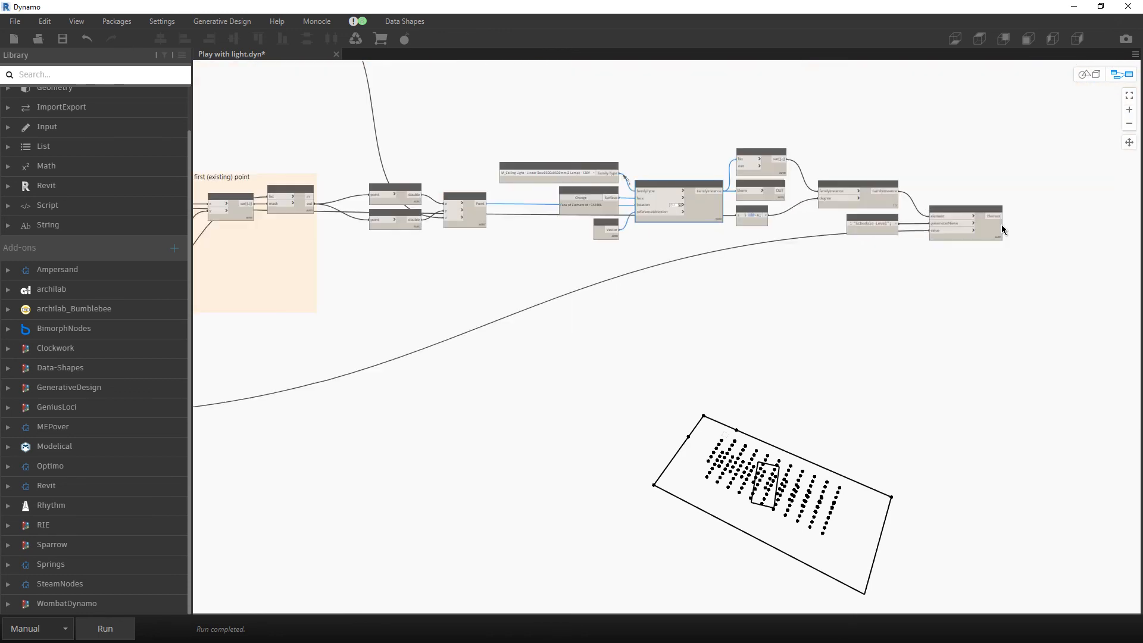
click(998, 260)
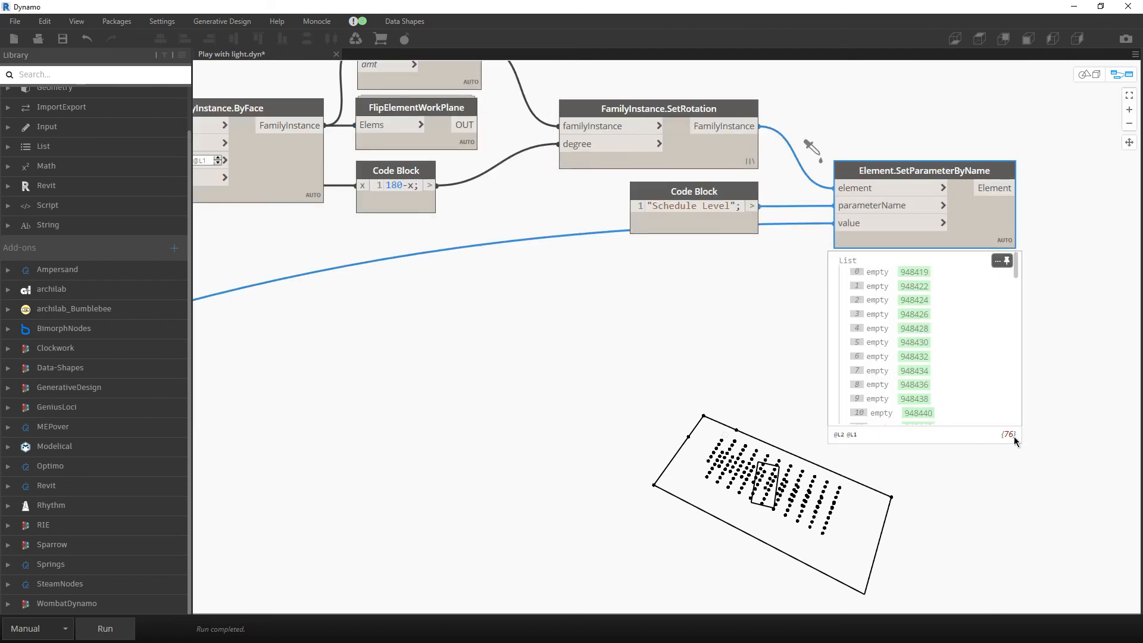
click(1007, 261)
Save the Play with light script
scroll(984, 249, down, 4)
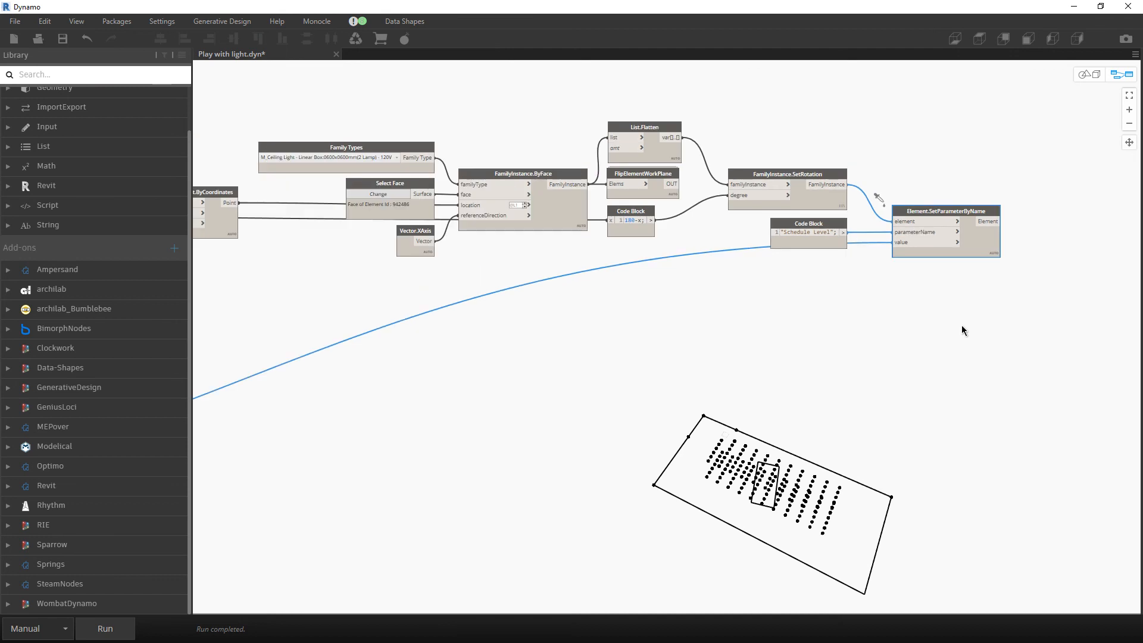
scroll(962, 325, down, 3)
scroll(784, 401, down, 3)
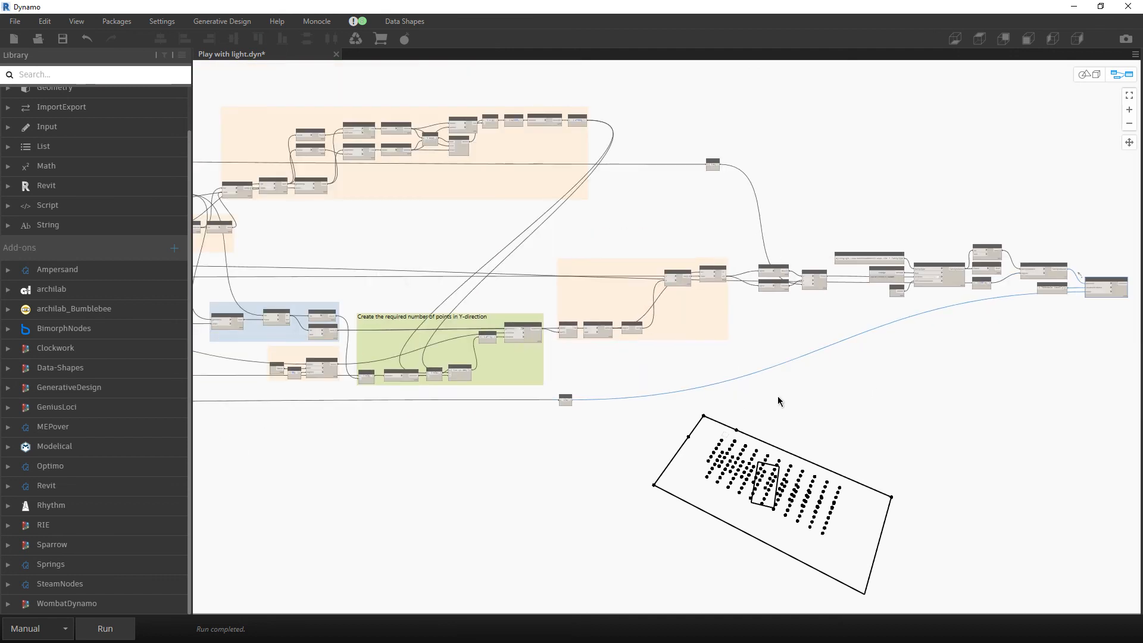
scroll(778, 397, down, 4)
middle_drag(471, 470, 682, 426)
scroll(666, 384, down, 2)
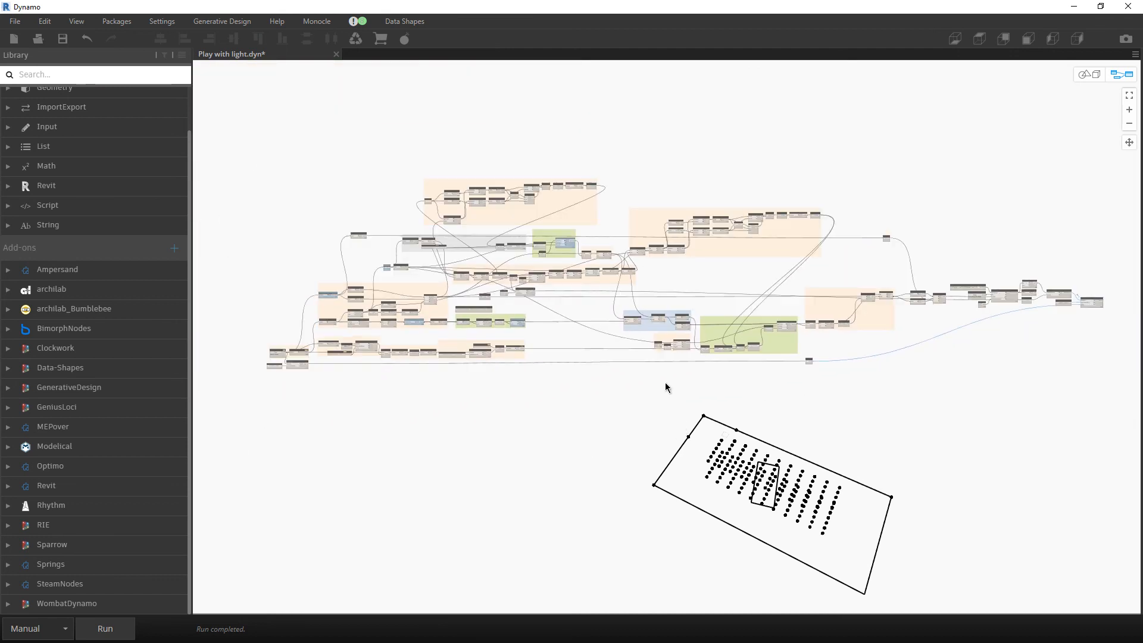
middle_drag(653, 387, 601, 373)
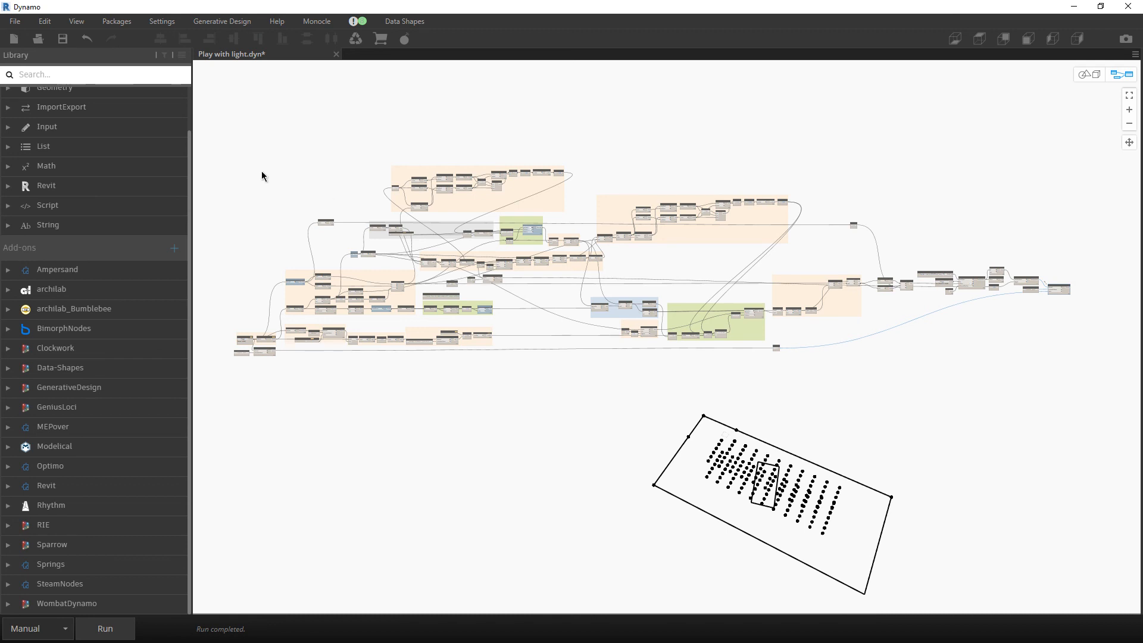
click(63, 40)
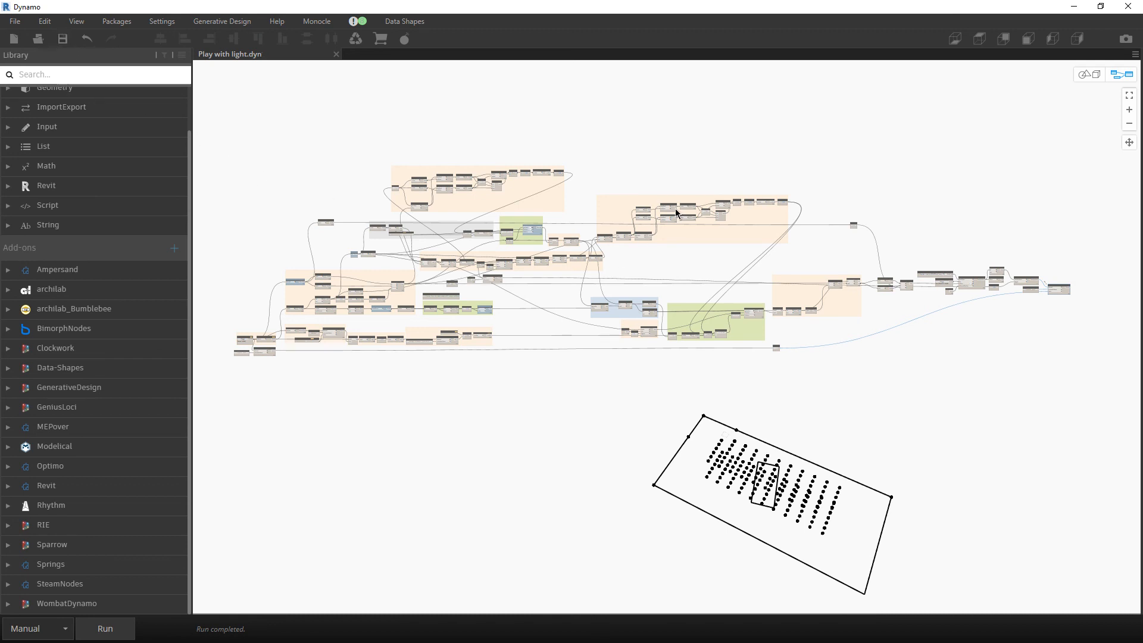